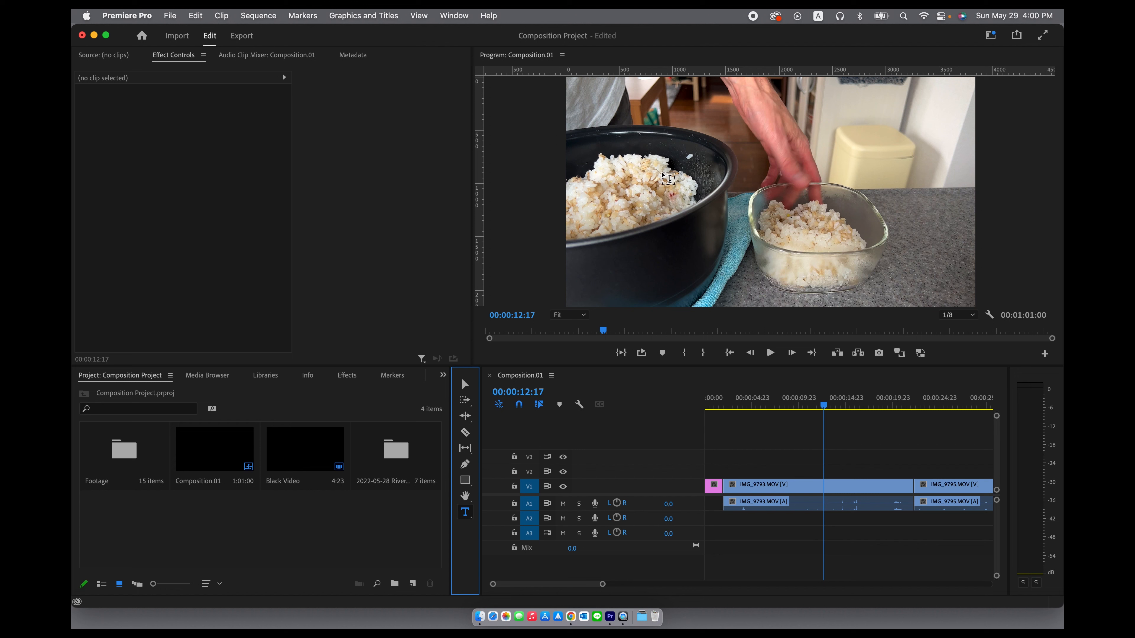
Add the title "MAKING RICE" over the rice footage with the Type tool at 00:00:12:17, then finish text entry
{"action": "left_click", "coordinate": [662, 174]}
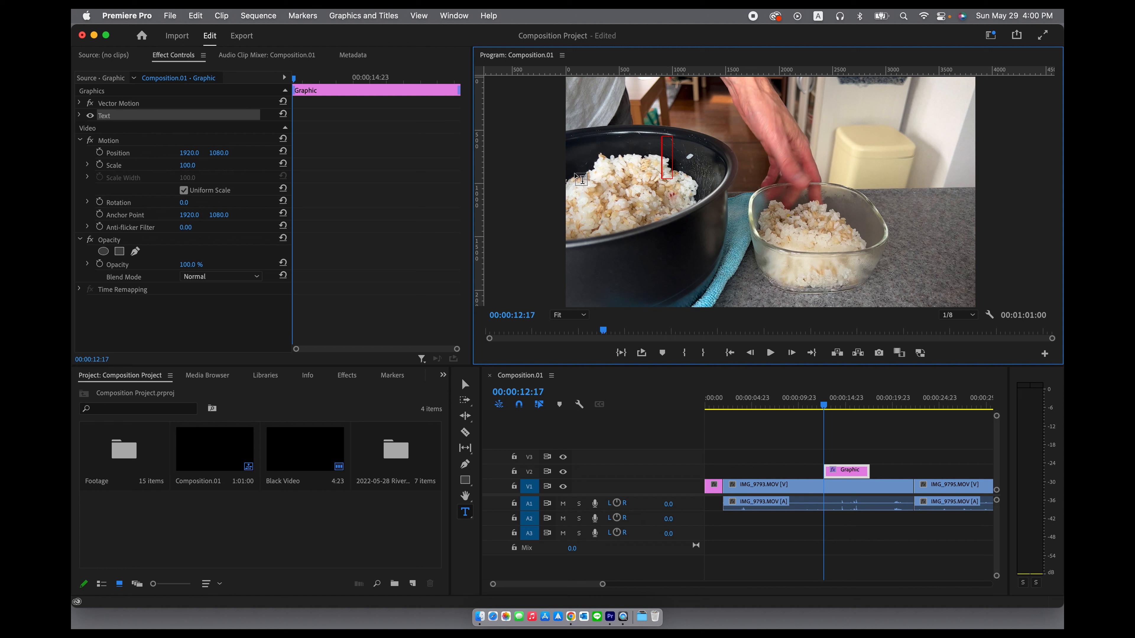
{"action": "type", "text": "MAKING"}
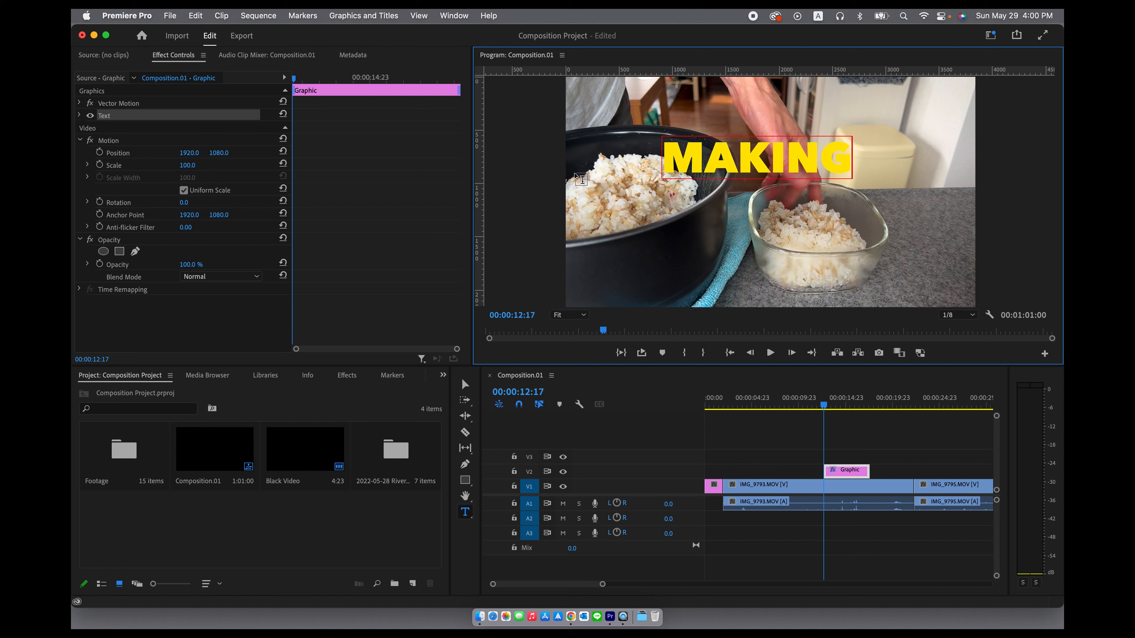
{"action": "type", "text": " RI"}
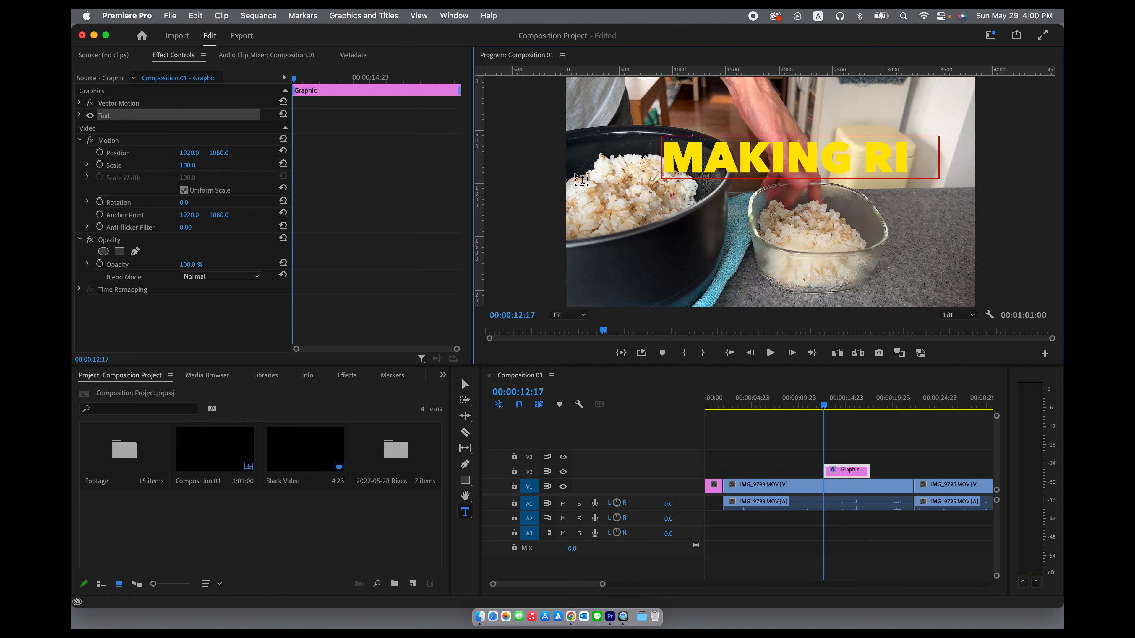
{"action": "type", "text": "CE"}
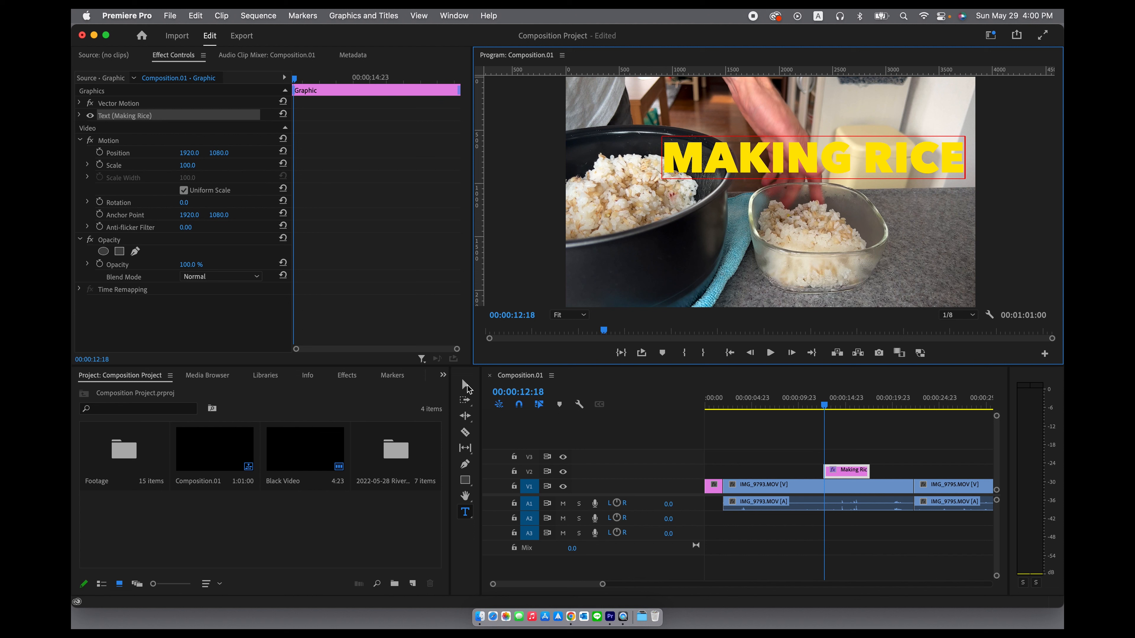
{"action": "left_click", "coordinate": [463, 384]}
Switch to the Graphics workspace
{"action": "left_click", "coordinate": [454, 16]}
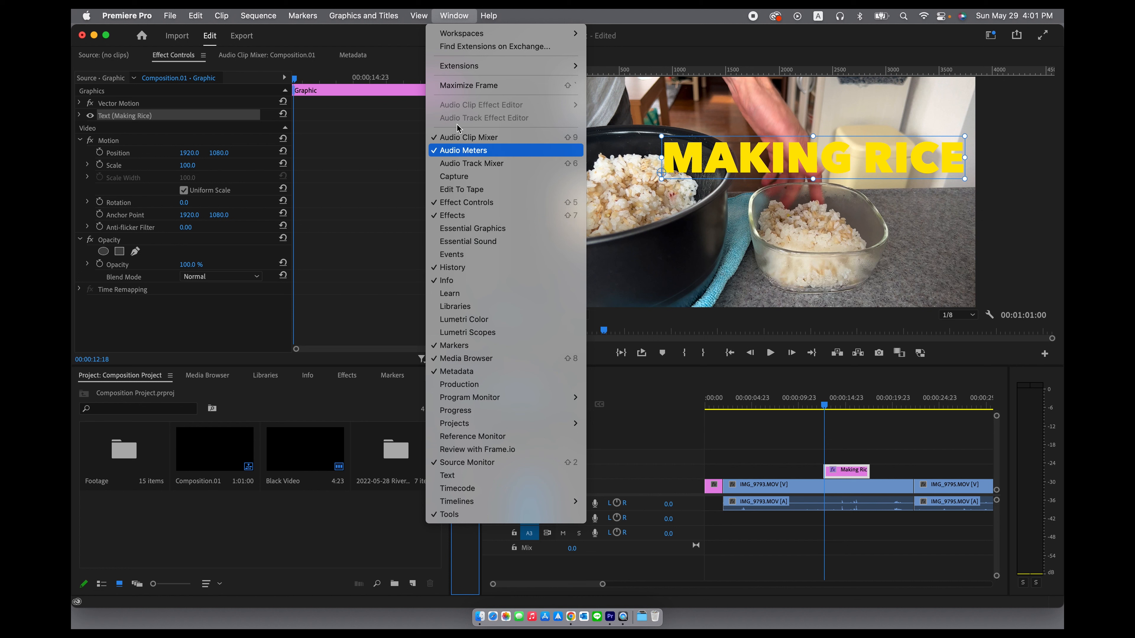
{"action": "mouse_move", "coordinate": [462, 33]}
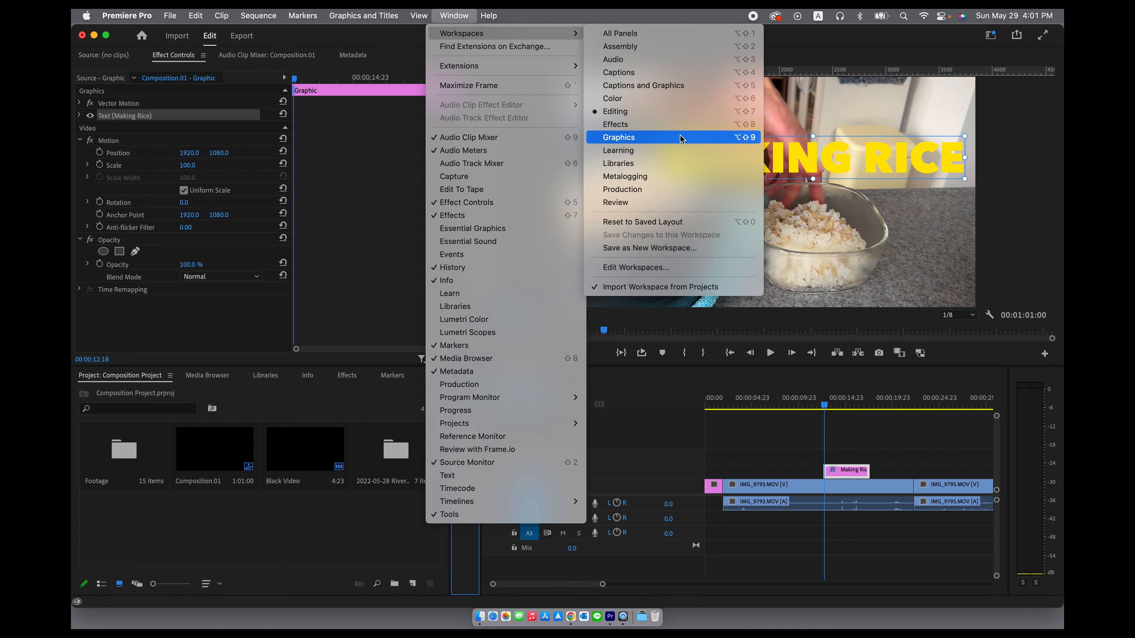
{"action": "left_click", "coordinate": [683, 139]}
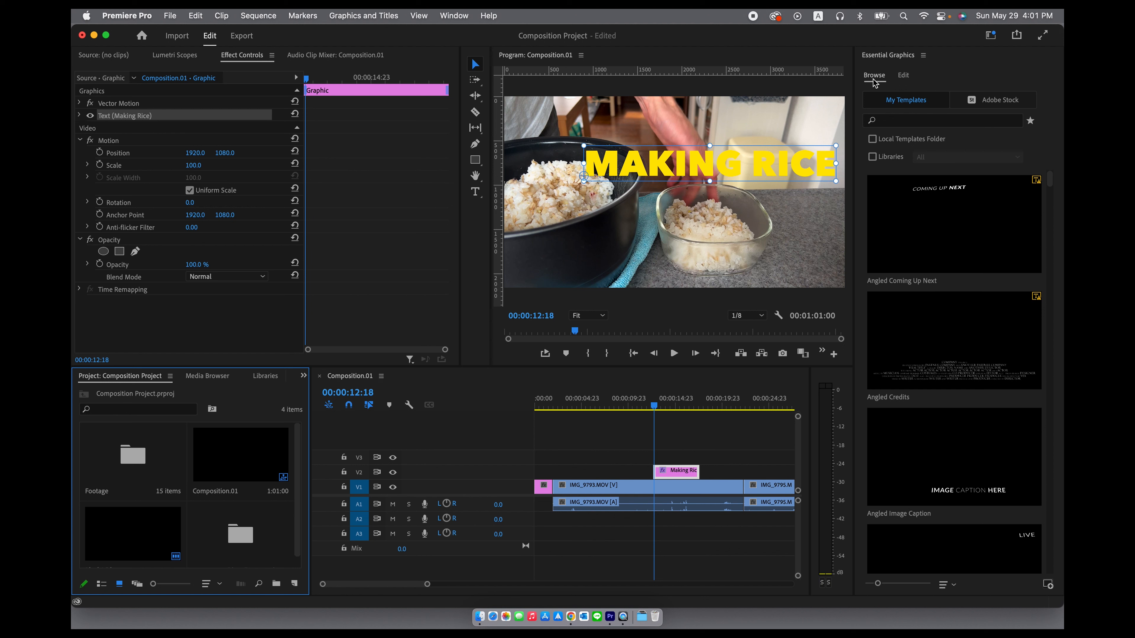
Look through the available motion graphics templates in Essential Graphics
{"action": "scroll", "coordinate": [941, 447], "scroll_direction": "down", "scroll_amount": 5}
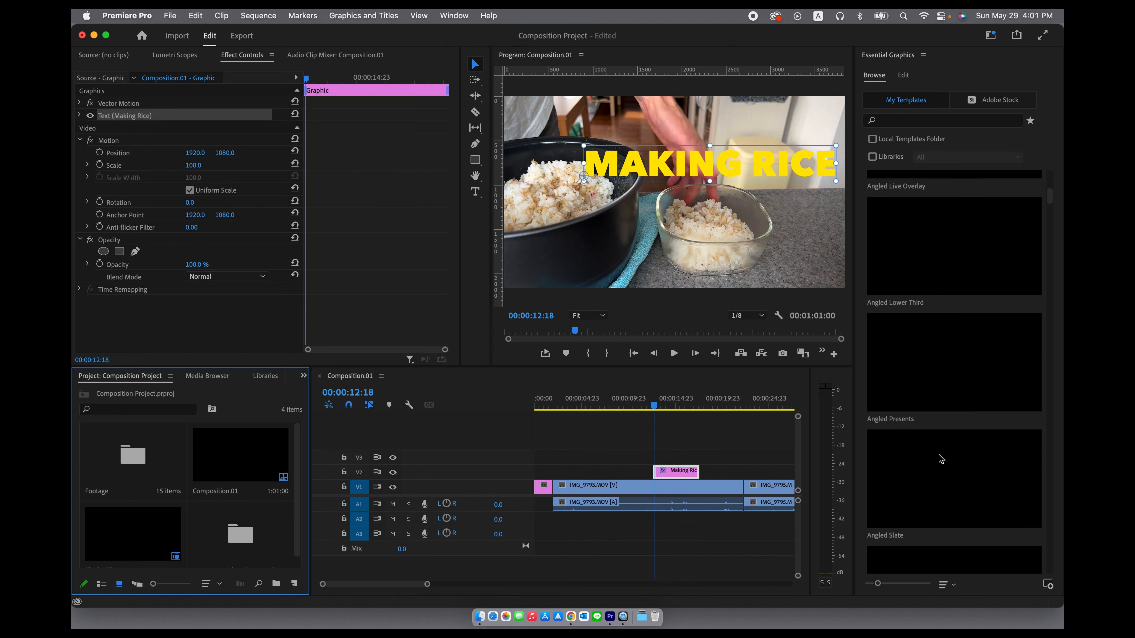
{"action": "scroll", "coordinate": [940, 459], "scroll_direction": "down", "scroll_amount": 10}
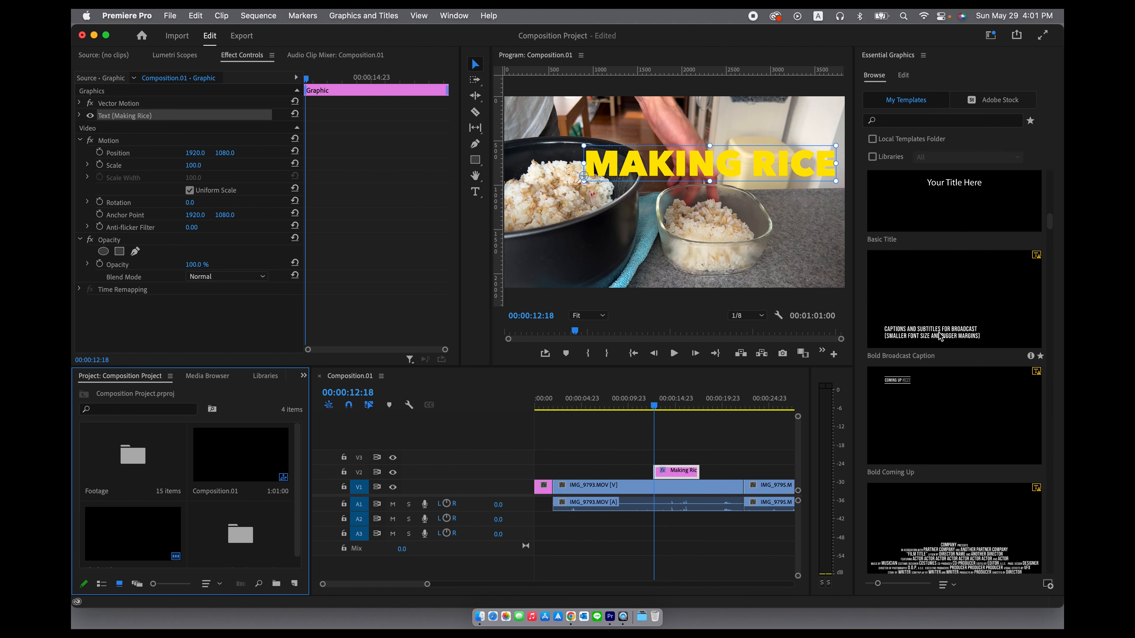
{"action": "scroll", "coordinate": [932, 300], "scroll_direction": "up", "scroll_amount": 10}
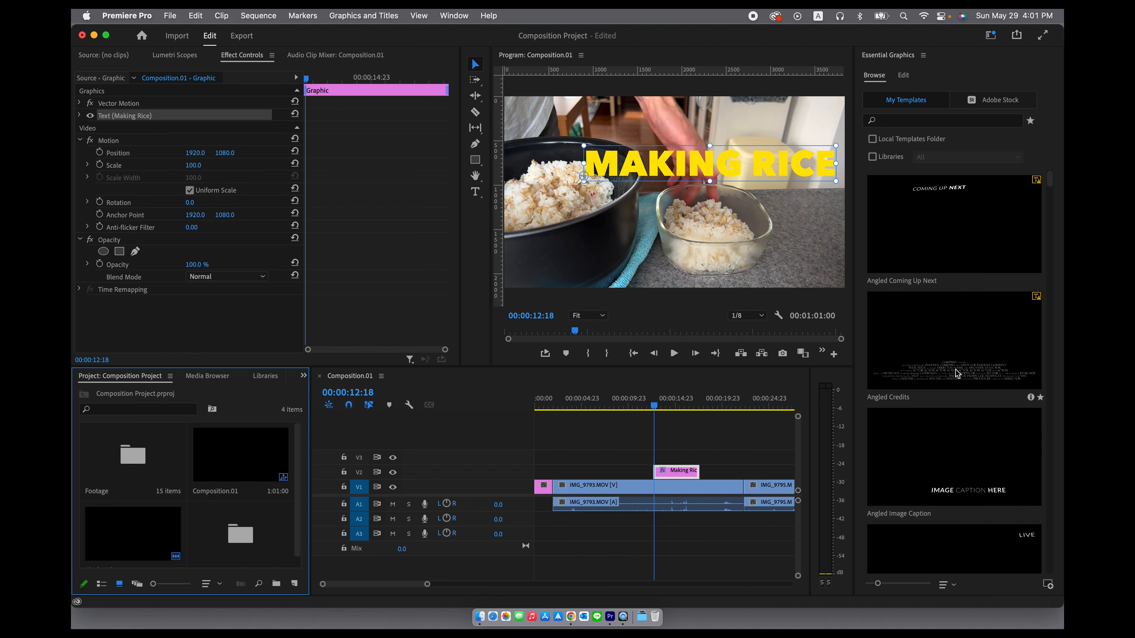
{"action": "scroll", "coordinate": [944, 371], "scroll_direction": "down", "scroll_amount": 5}
{"action": "scroll", "coordinate": [944, 371], "scroll_direction": "up", "scroll_amount": 5}
Select the whole "MAKING RICE" title text for editing and set its font style to Ultra Light Italic
{"action": "left_click", "coordinate": [903, 76]}
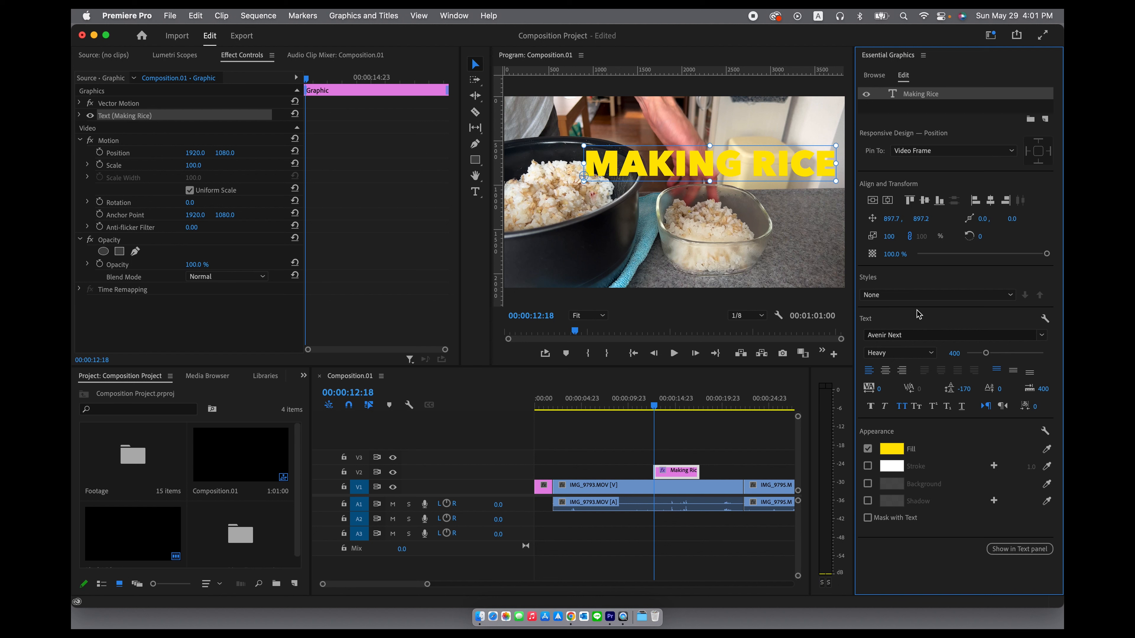
{"action": "double_click", "coordinate": [772, 169]}
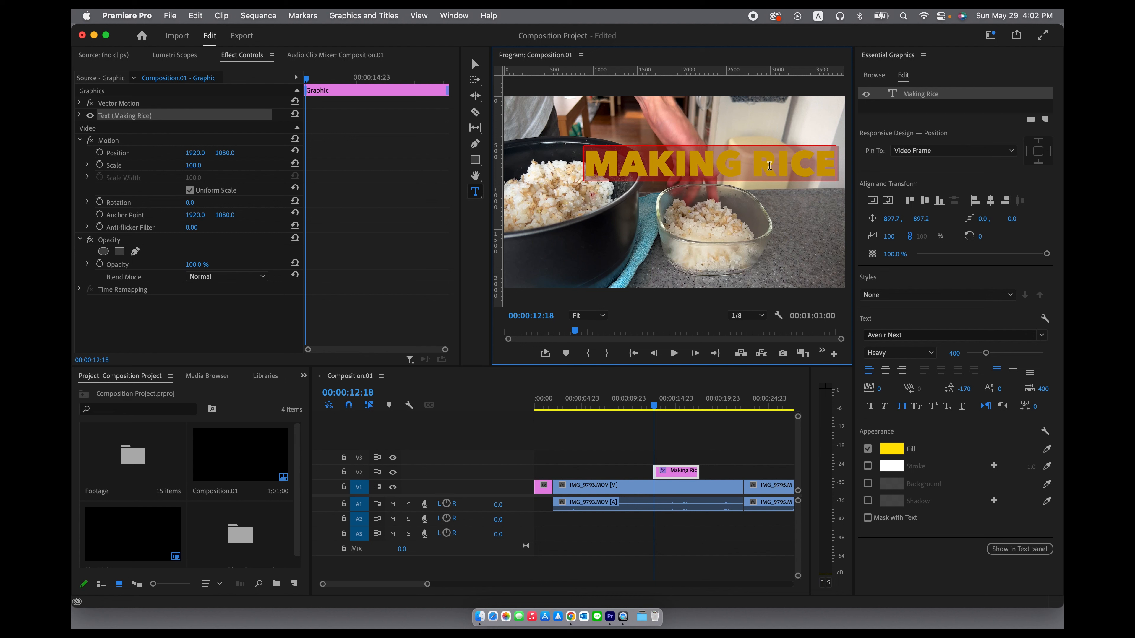
{"action": "left_click", "coordinate": [909, 358]}
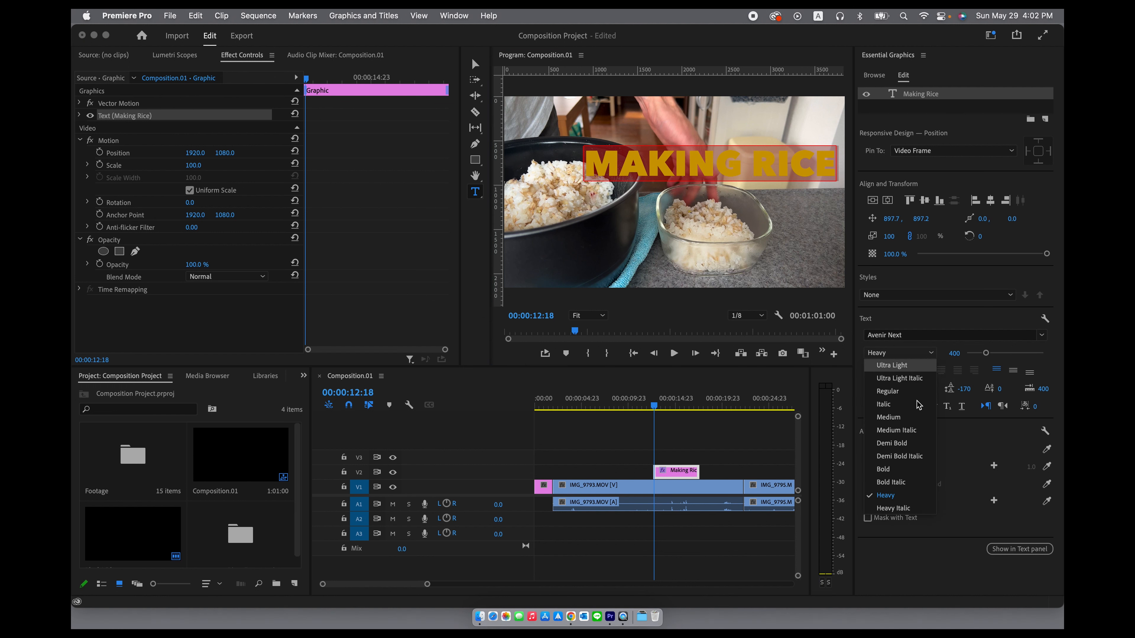
{"action": "left_click", "coordinate": [914, 378]}
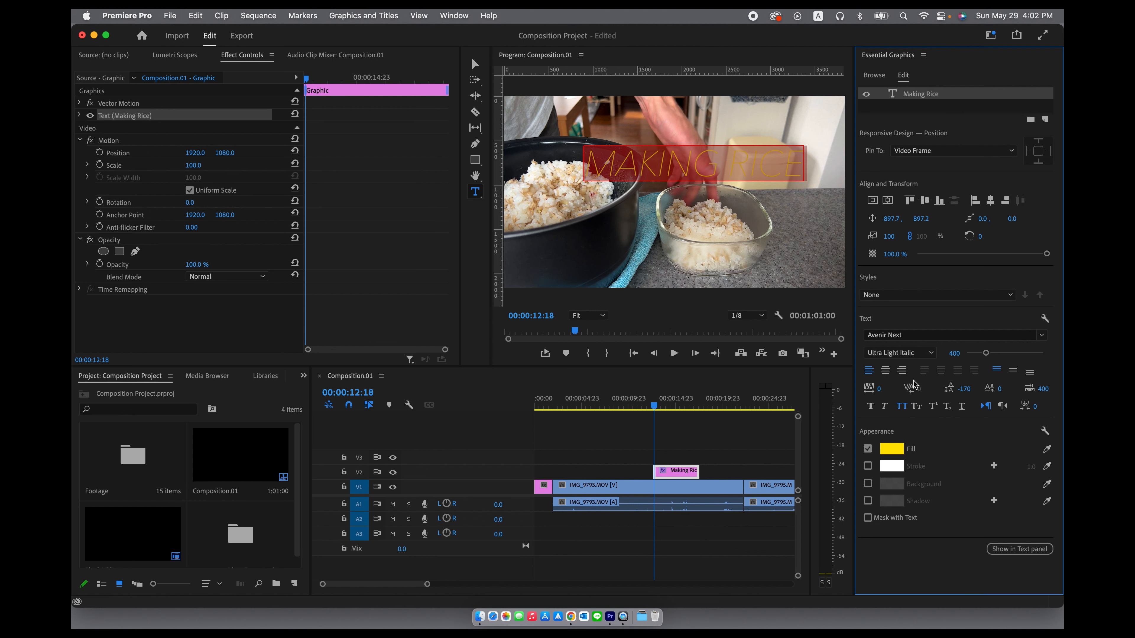
Change the title's fill colour to bright green 00FF02 and its font style to Medium Italic
{"action": "left_click", "coordinate": [892, 449]}
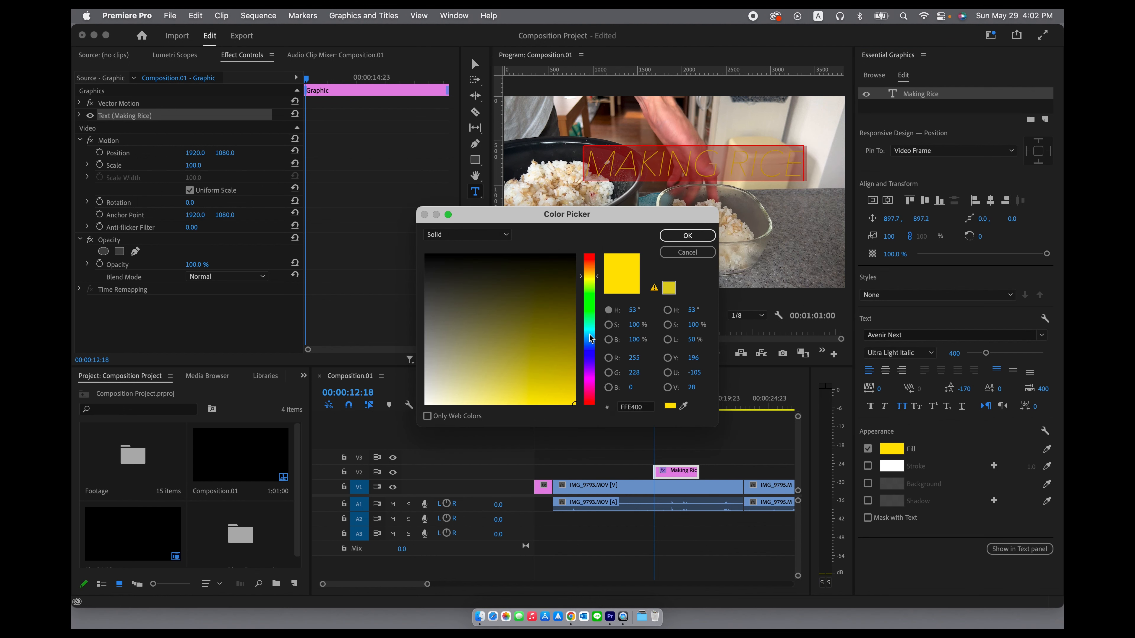
{"action": "left_click_drag", "start_coordinate": [589, 331], "coordinate": [591, 304]}
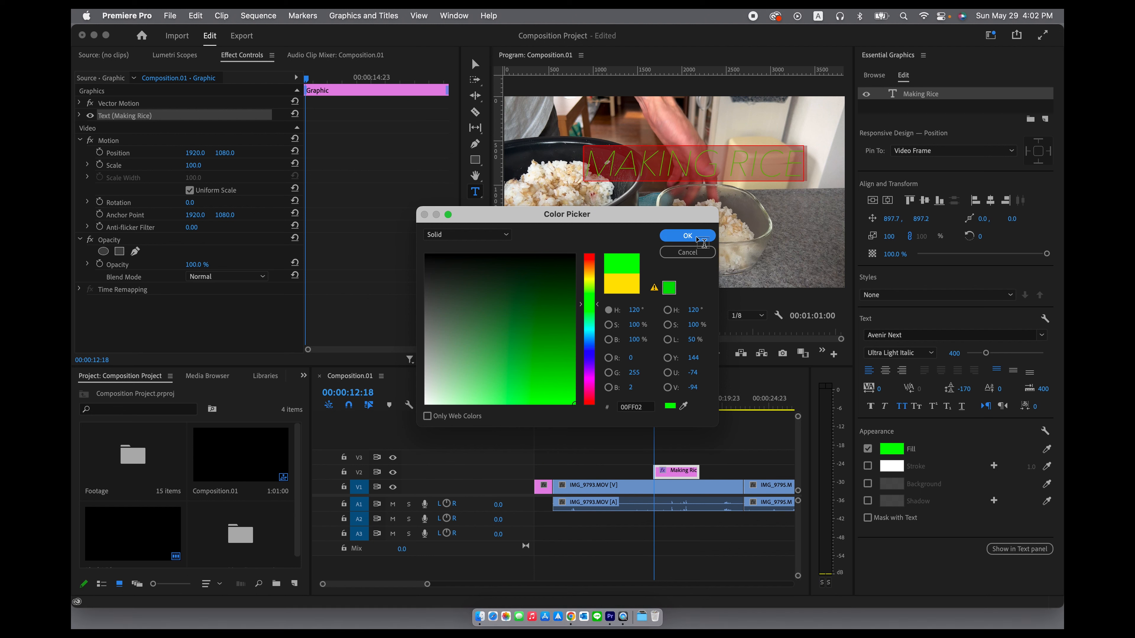
{"action": "left_click", "coordinate": [695, 238]}
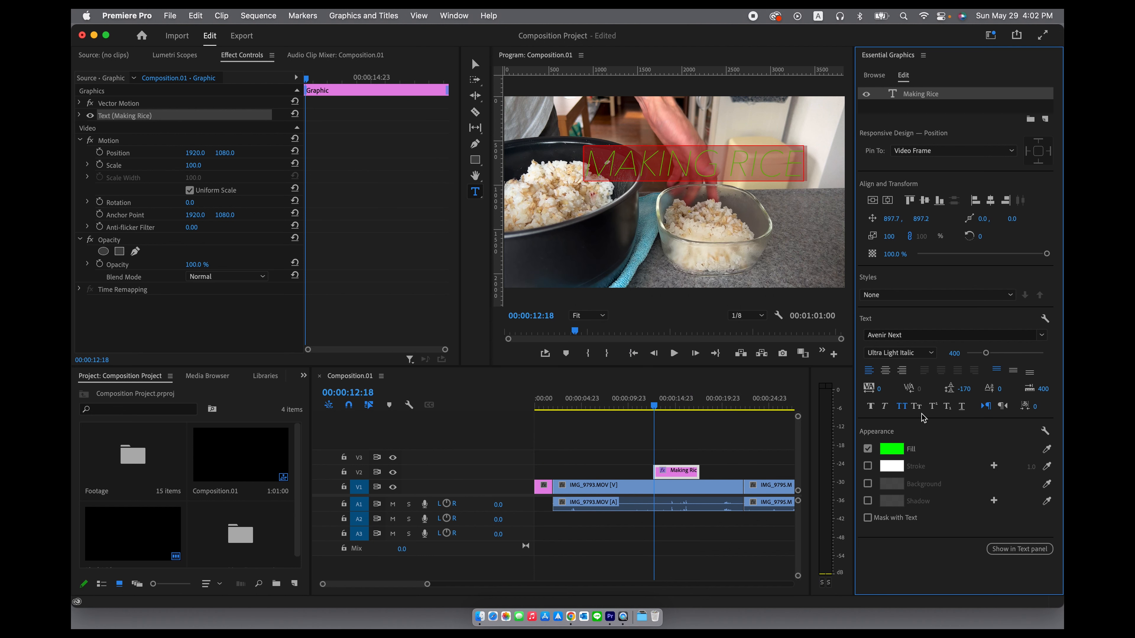
{"action": "left_click", "coordinate": [931, 354]}
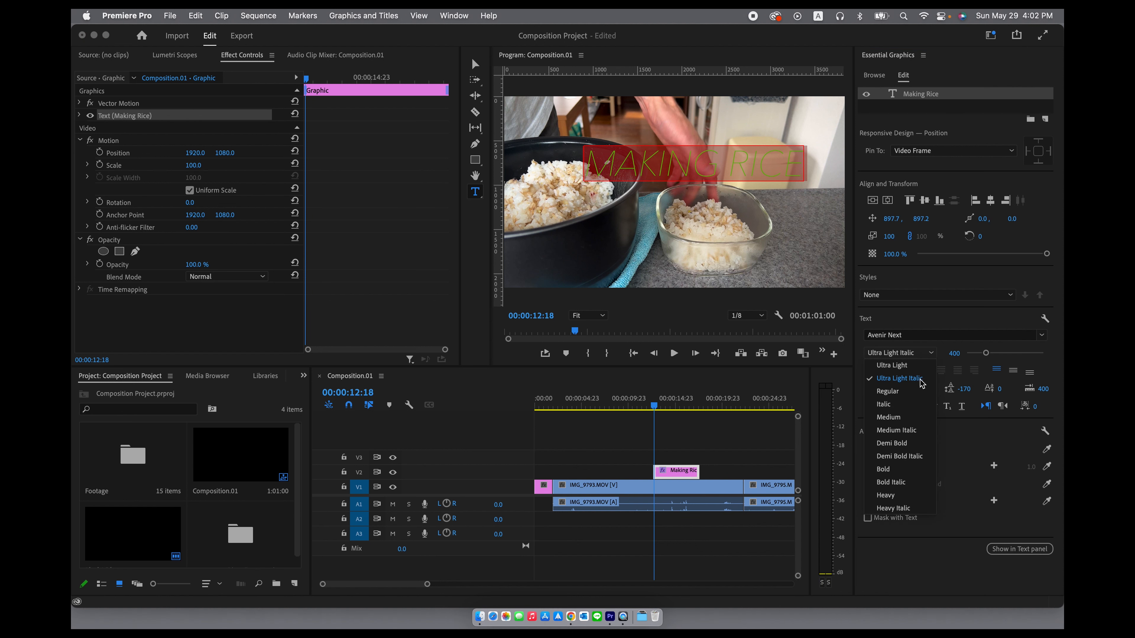
{"action": "left_click", "coordinate": [909, 434]}
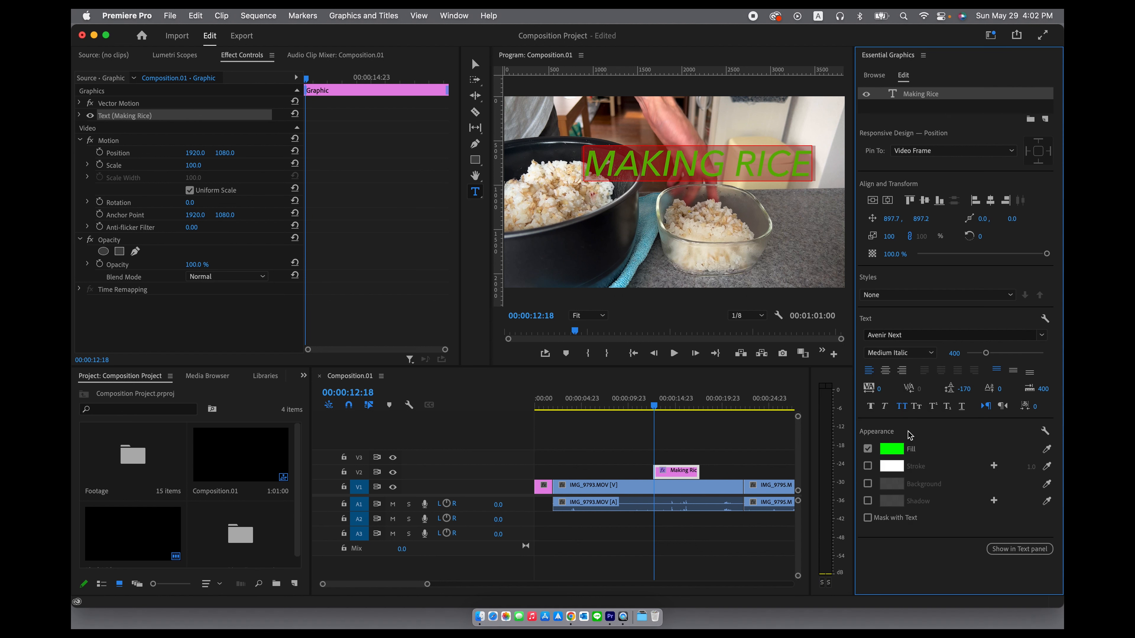
Add a white stroke to the title text and set its width to 15
{"action": "left_click", "coordinate": [867, 467]}
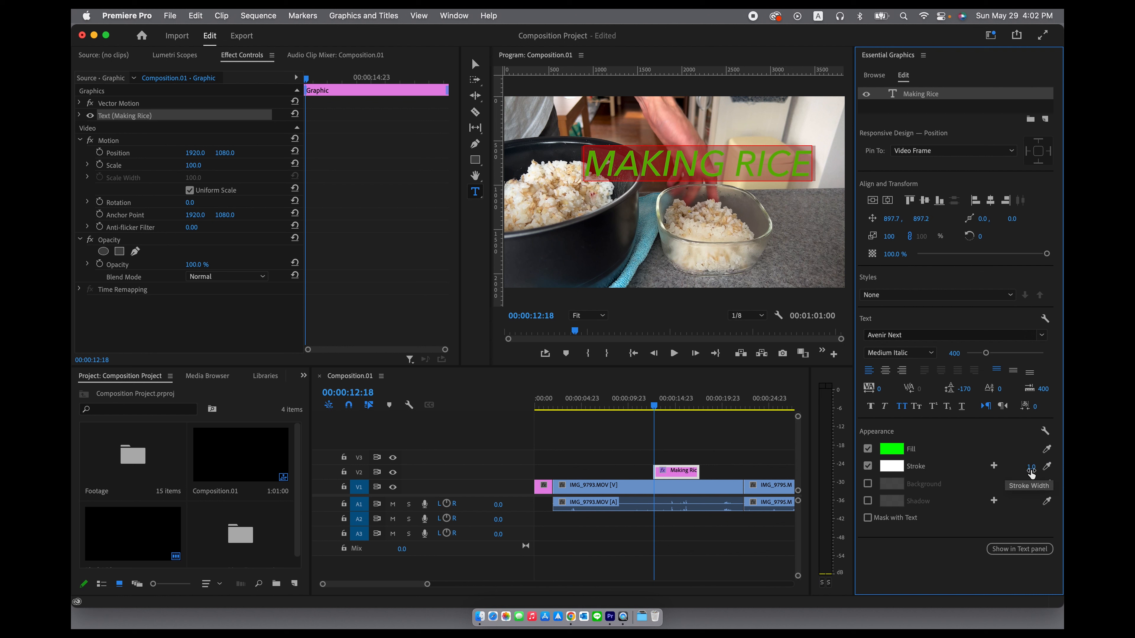
{"action": "left_click", "coordinate": [1019, 466]}
{"action": "type", "text": "5"}
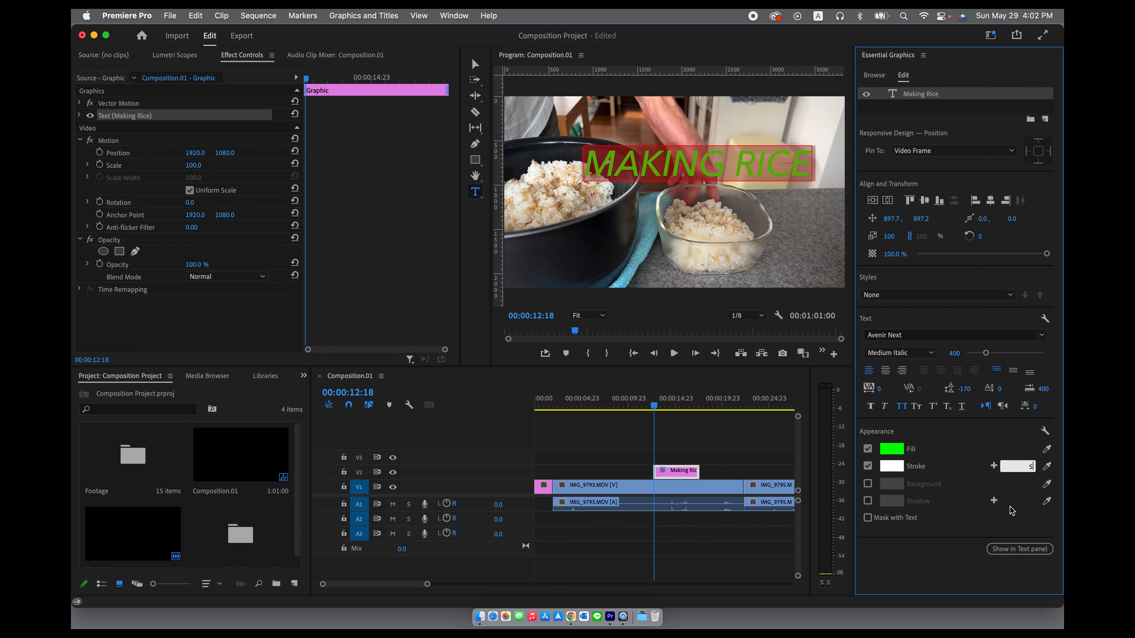
{"action": "key", "text": "Return"}
{"action": "left_click", "coordinate": [1018, 463]}
{"action": "type", "text": "15"}
{"action": "key", "text": "Return"}
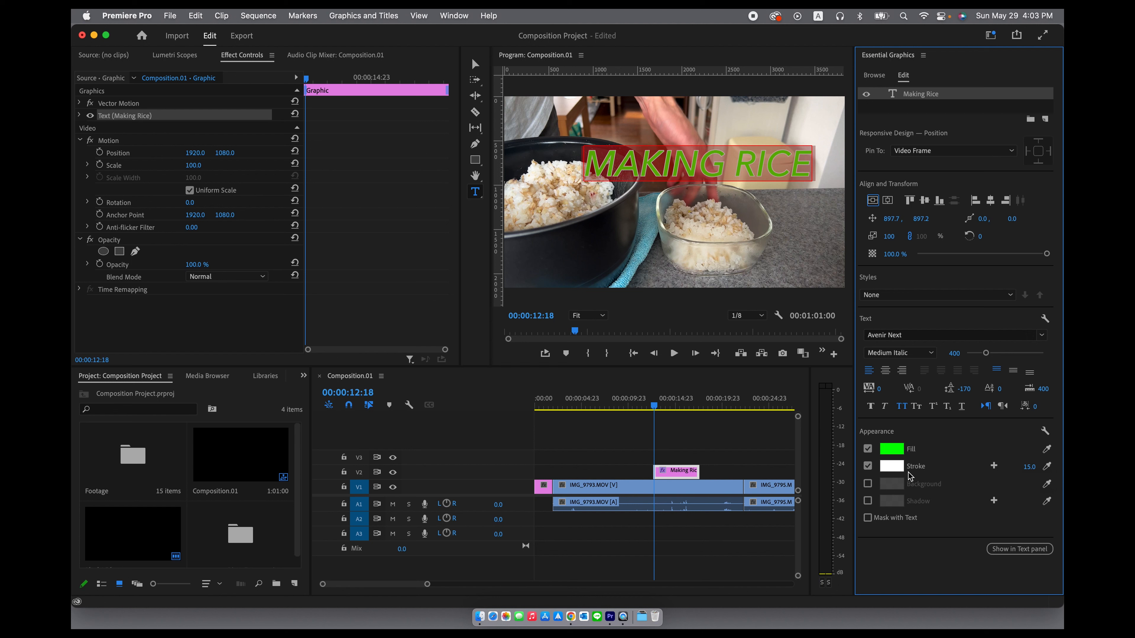
Enable the title's shadow and set its opacity to 100% and its distance to 17.5
{"action": "left_click", "coordinate": [868, 501]}
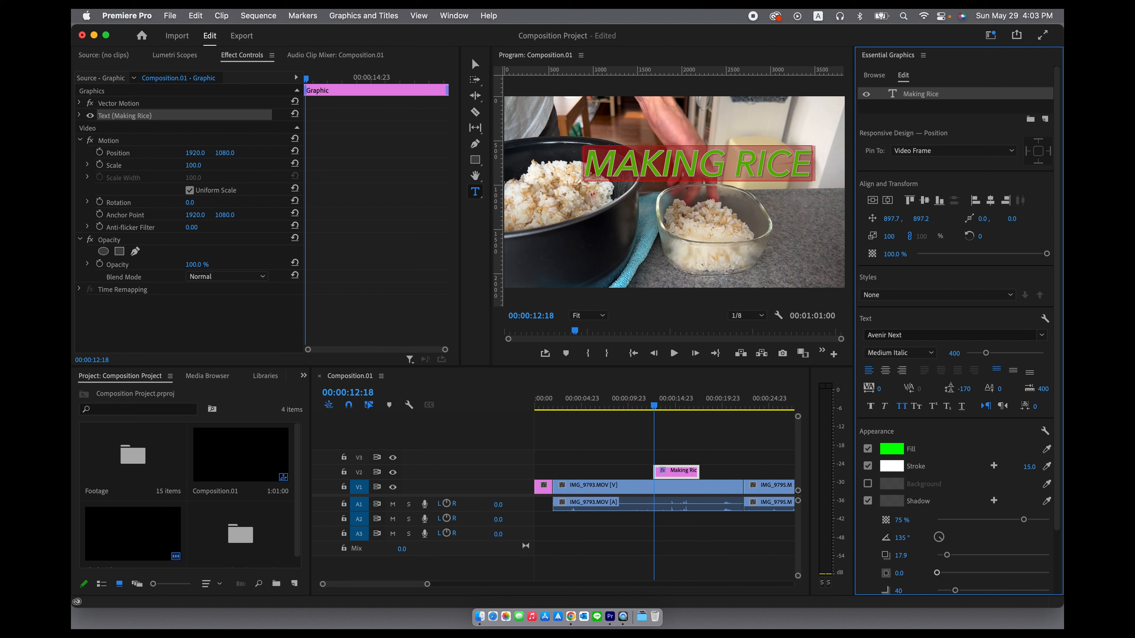
{"action": "left_click_drag", "start_coordinate": [911, 519], "coordinate": [924, 520]}
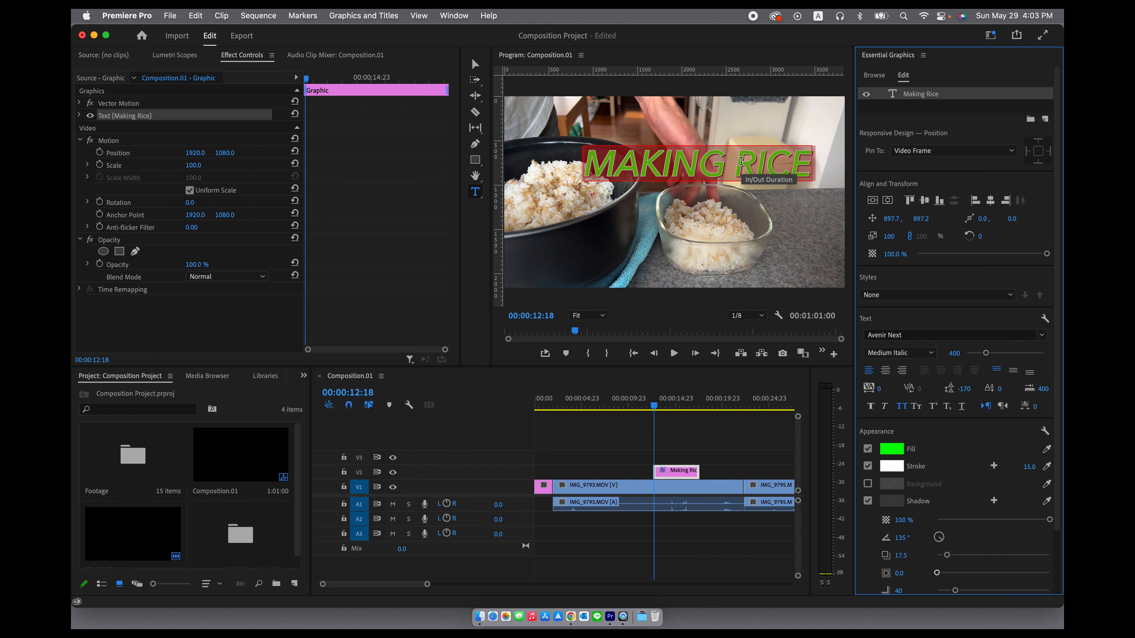
Split the title into two lines, replacing the space between "MAKING" and "RICE" with a line break
{"action": "left_click", "coordinate": [738, 165]}
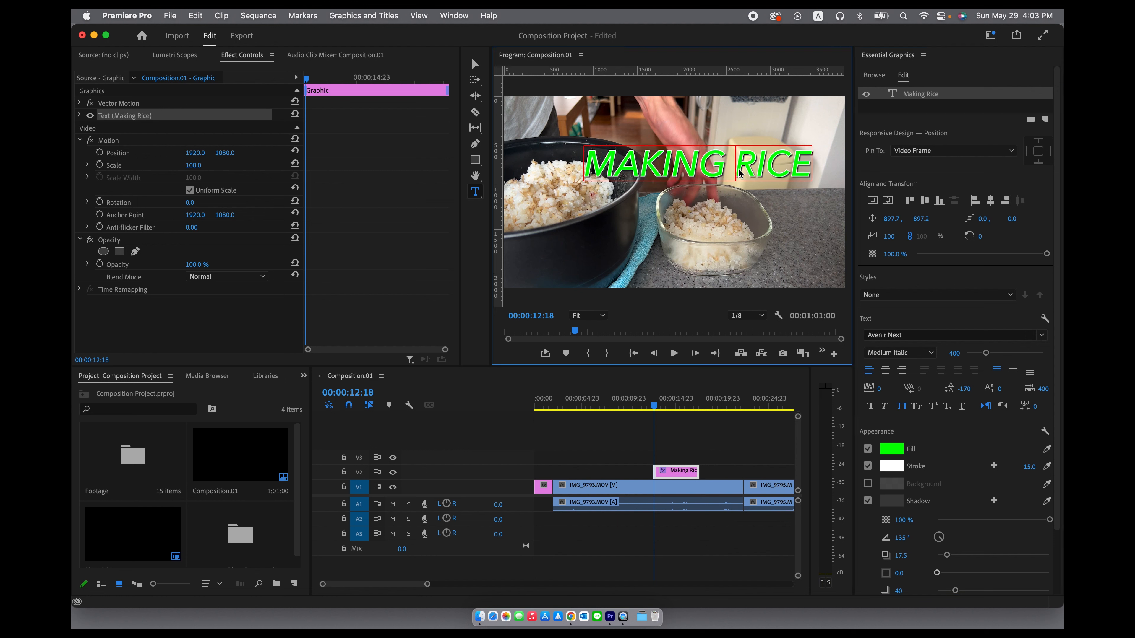
{"action": "key", "text": "BackSpace"}
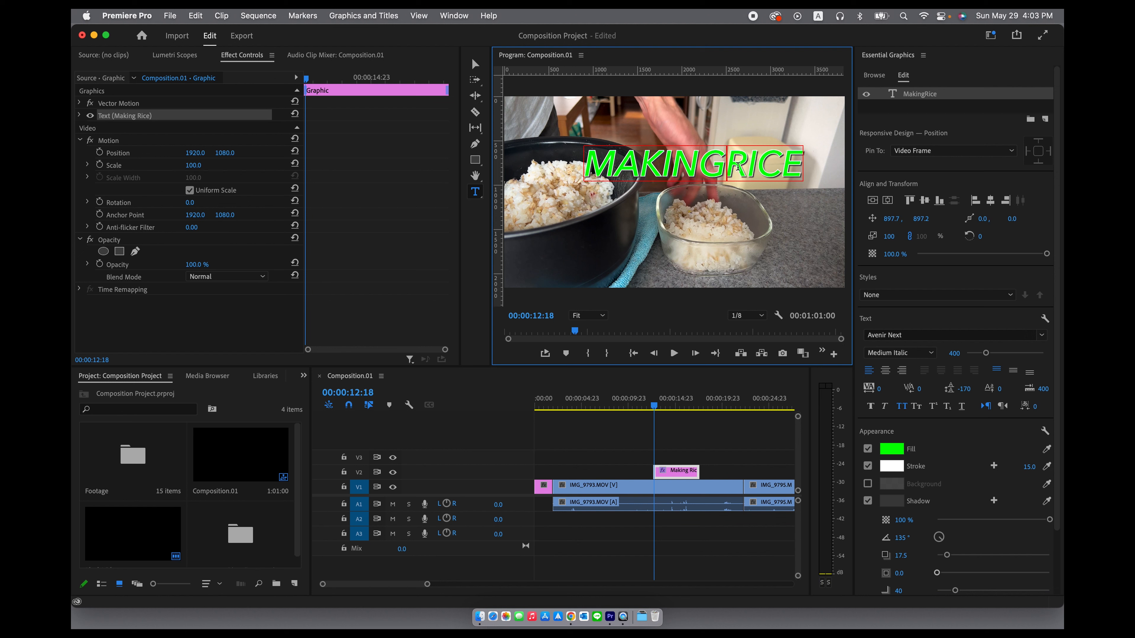
{"action": "key", "text": "Return"}
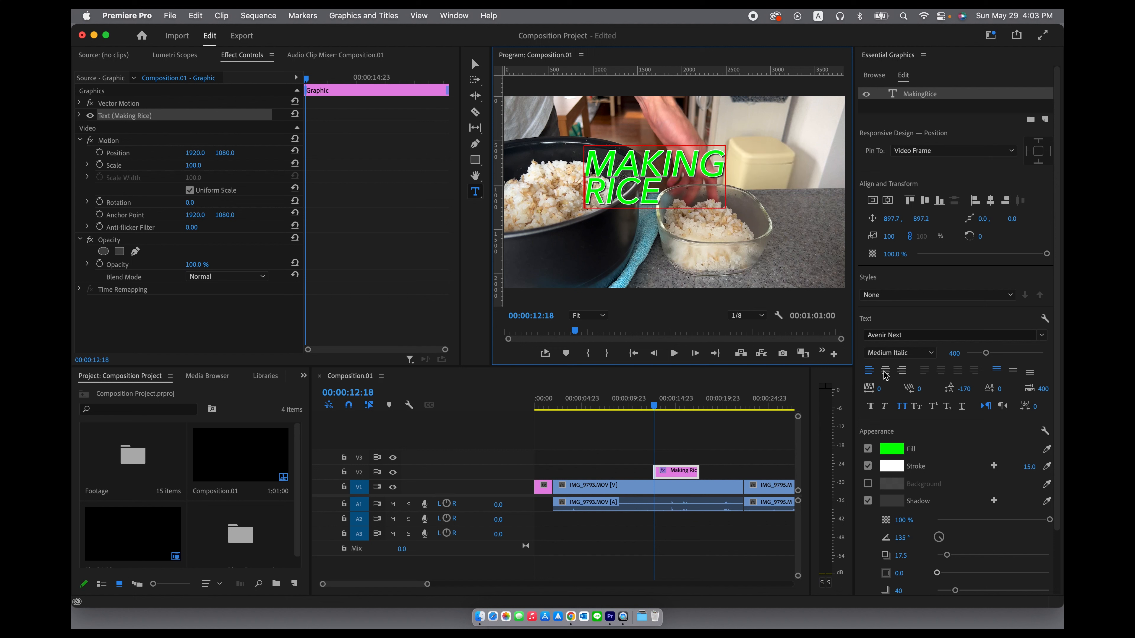
Select both lines of the title and center-align the text
{"action": "triple_click", "coordinate": [594, 158]}
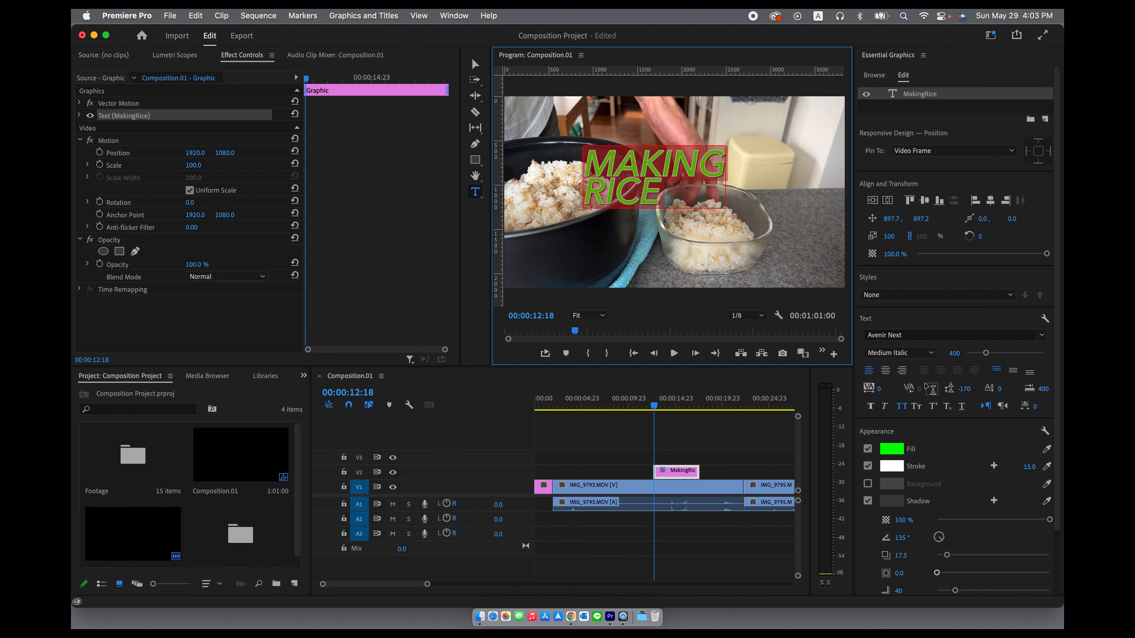
{"action": "left_click", "coordinate": [886, 372]}
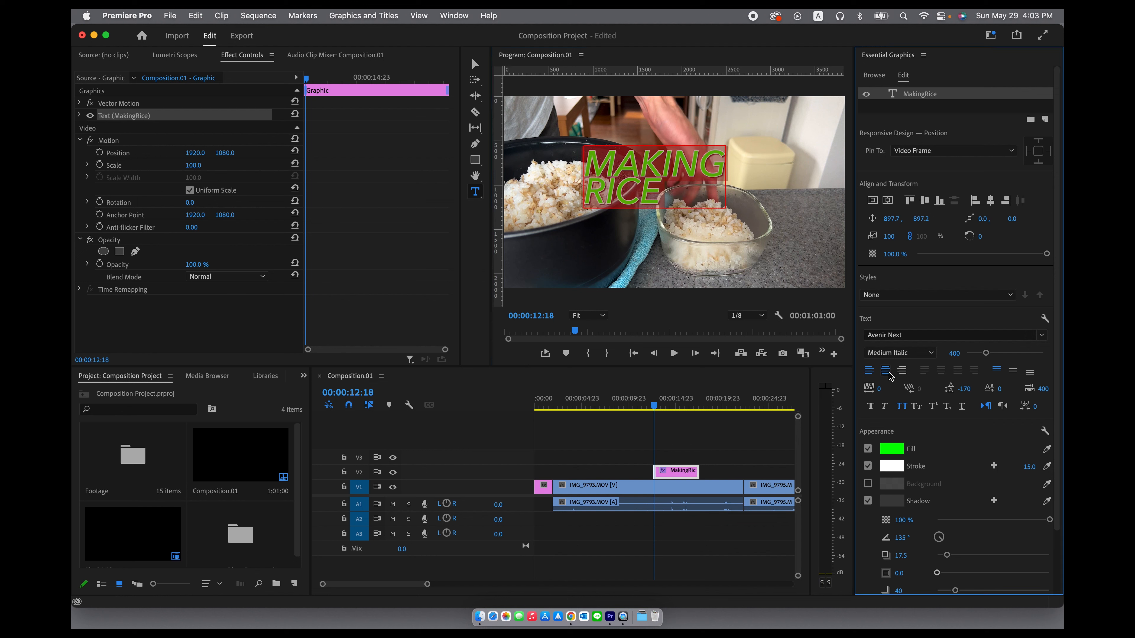
{"action": "left_click", "coordinate": [889, 375]}
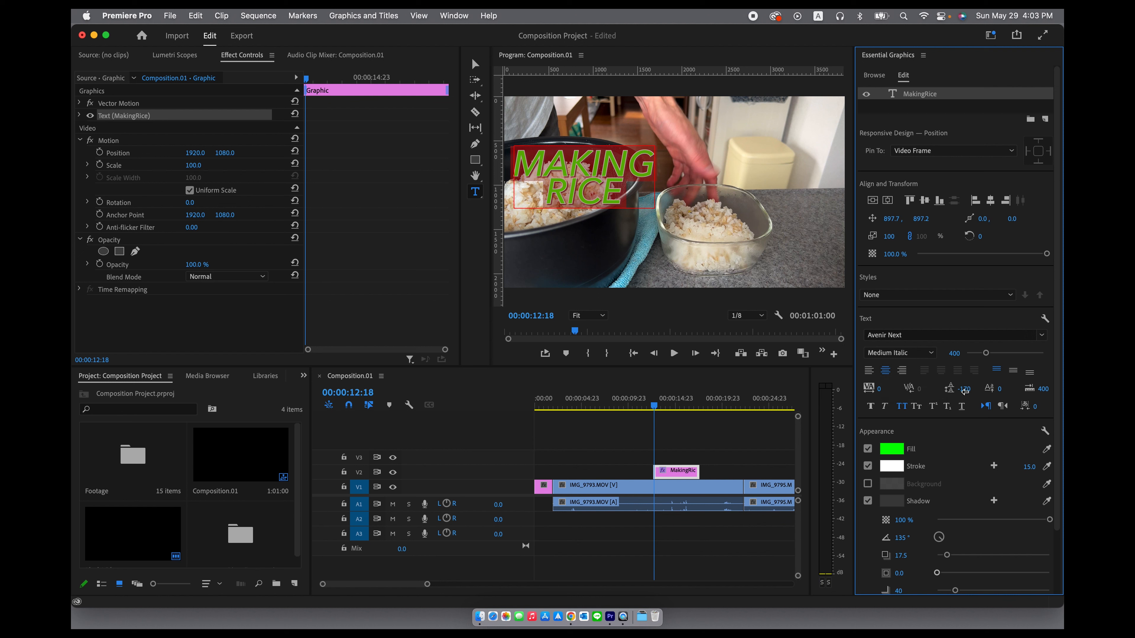
Set the leading between the two title lines to 0
{"action": "left_click_drag", "start_coordinate": [963, 388], "coordinate": [968, 389]}
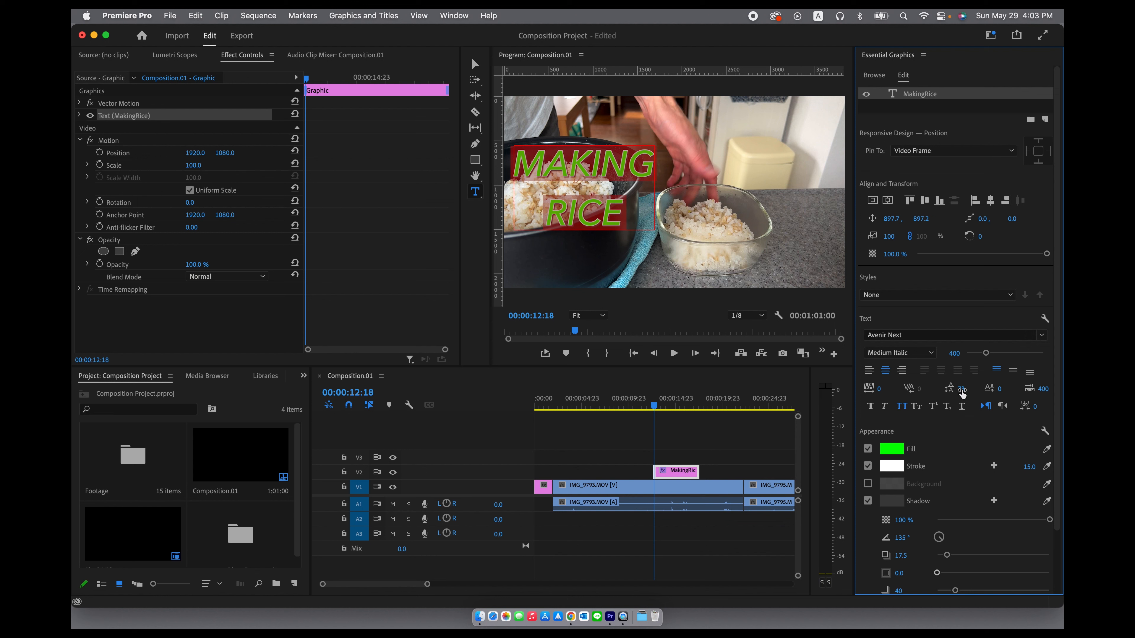
{"action": "left_click", "coordinate": [962, 389]}
{"action": "type", "text": "0"}
{"action": "key", "text": "Return"}
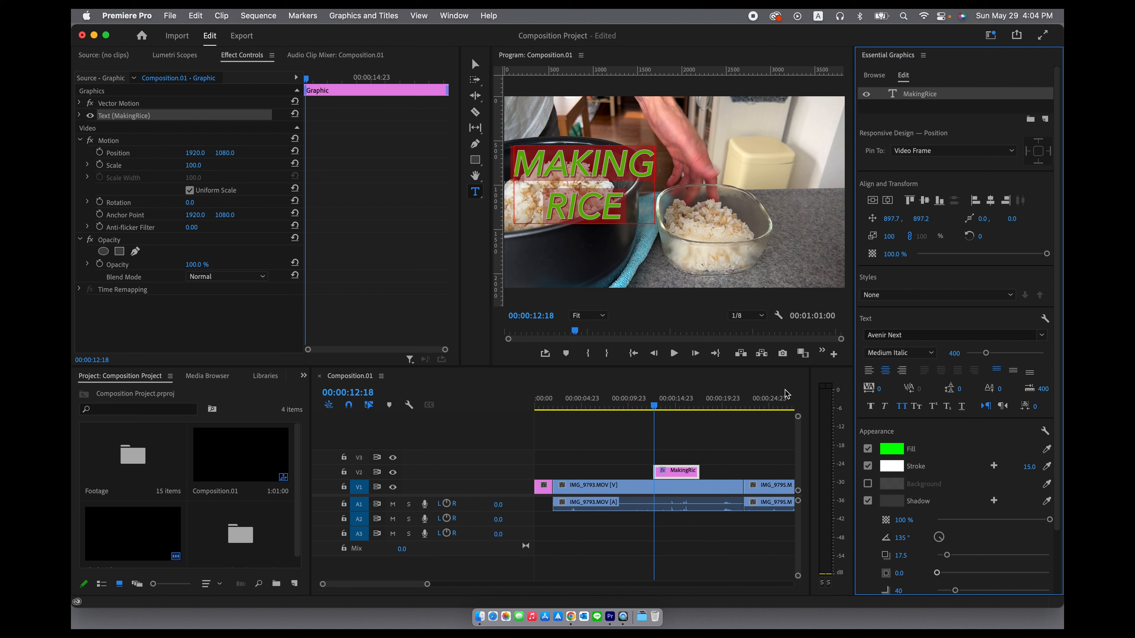
Enlarge the title text to a font size of 700
{"action": "left_click", "coordinate": [950, 352]}
{"action": "type", "text": "500"}
{"action": "key", "text": "Tab"}
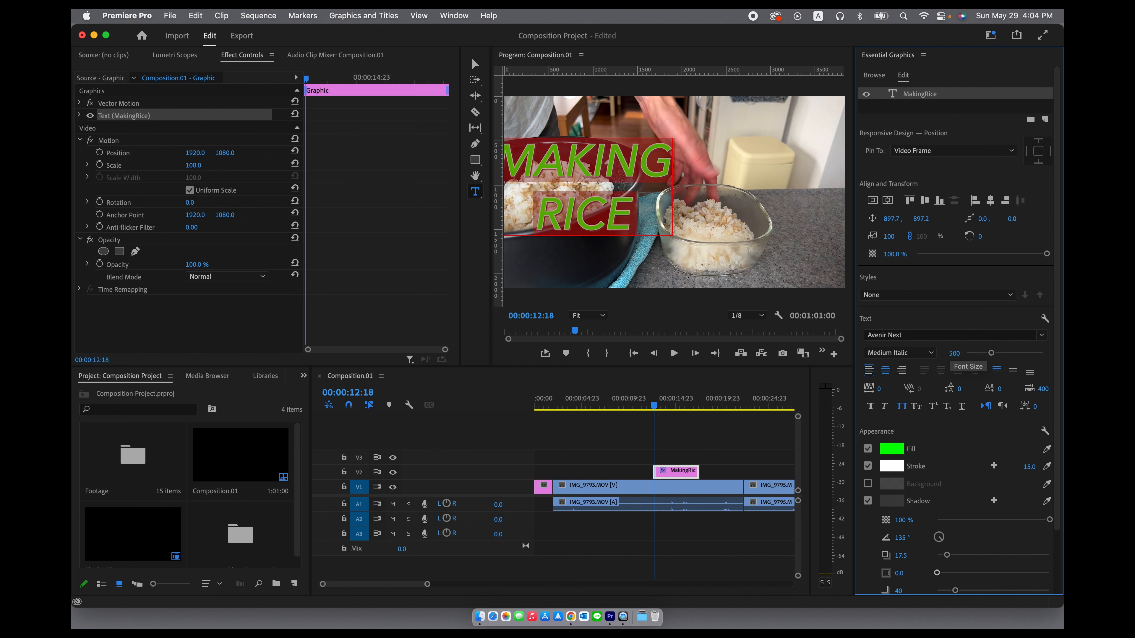
{"action": "left_click", "coordinate": [951, 352]}
{"action": "type", "text": "700"}
{"action": "key", "text": "Tab"}
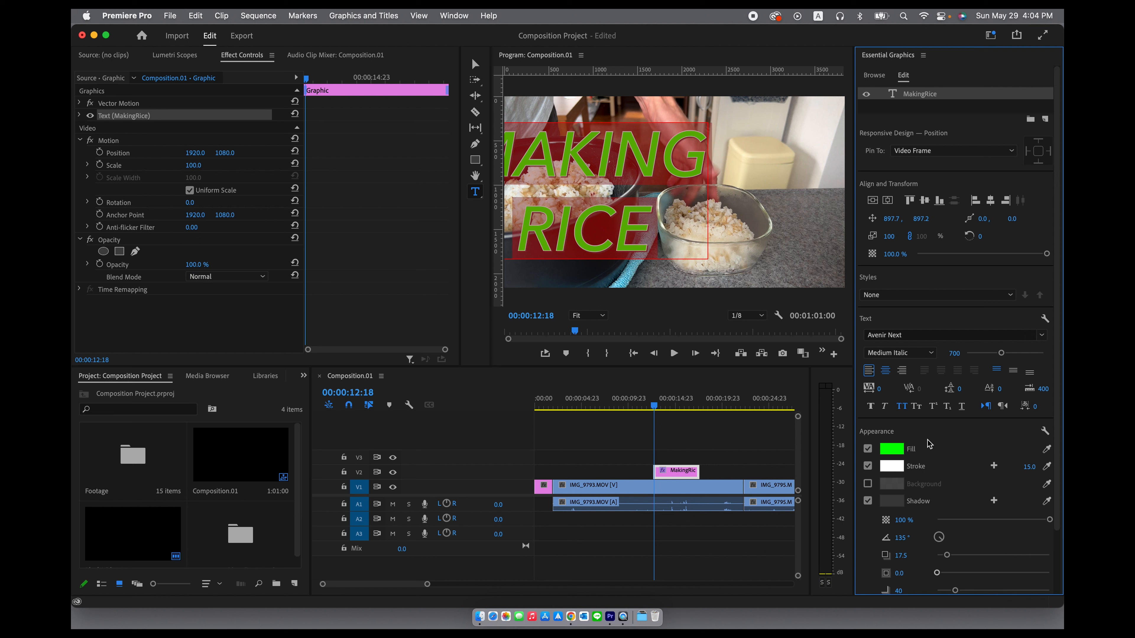
Tighten the leading between the two title lines to -100
{"action": "left_click", "coordinate": [959, 394]}
{"action": "type", "text": "-100"}
{"action": "key", "text": "Tab"}
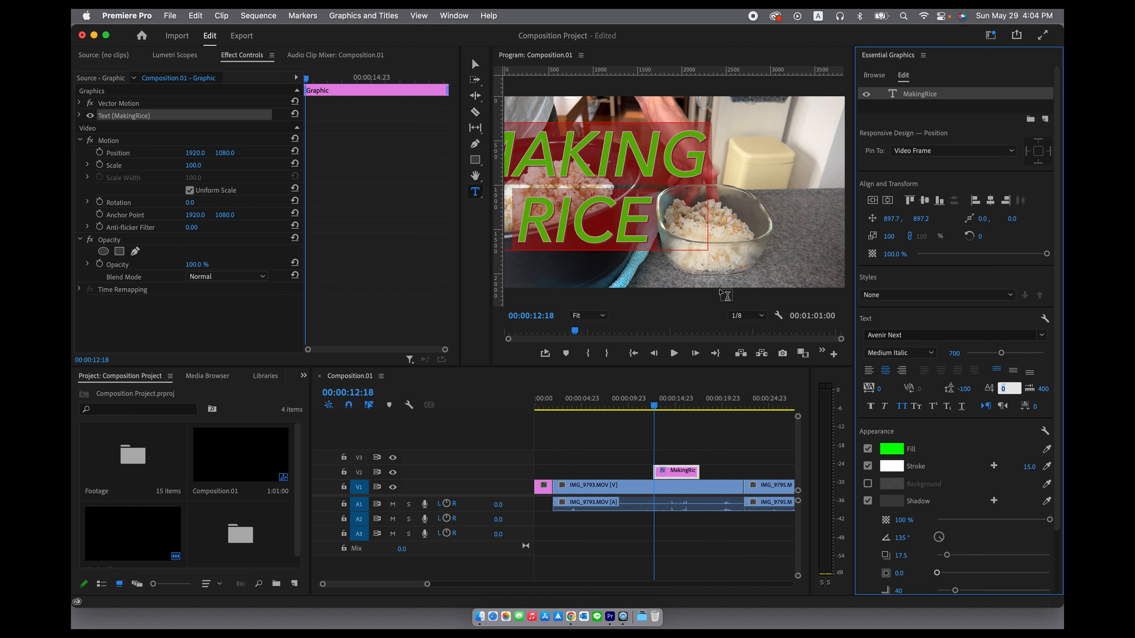
Centre the MAKING RICE title vertically and horizontally in the video frame, and finish editing its text
{"action": "left_click", "coordinate": [873, 201]}
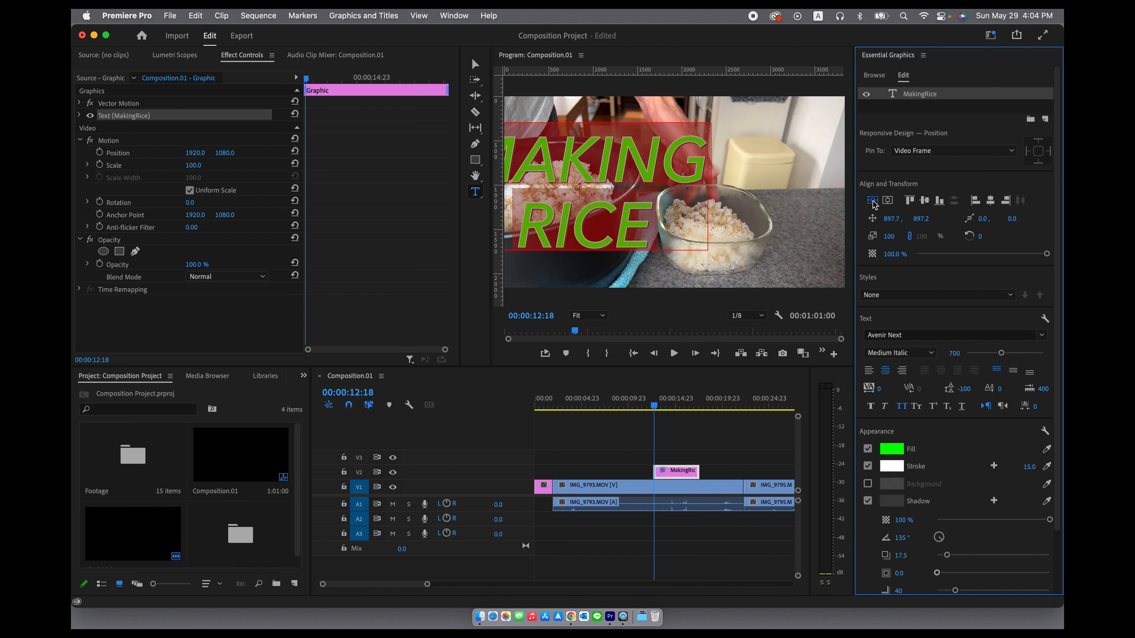
{"action": "left_click", "coordinate": [888, 201]}
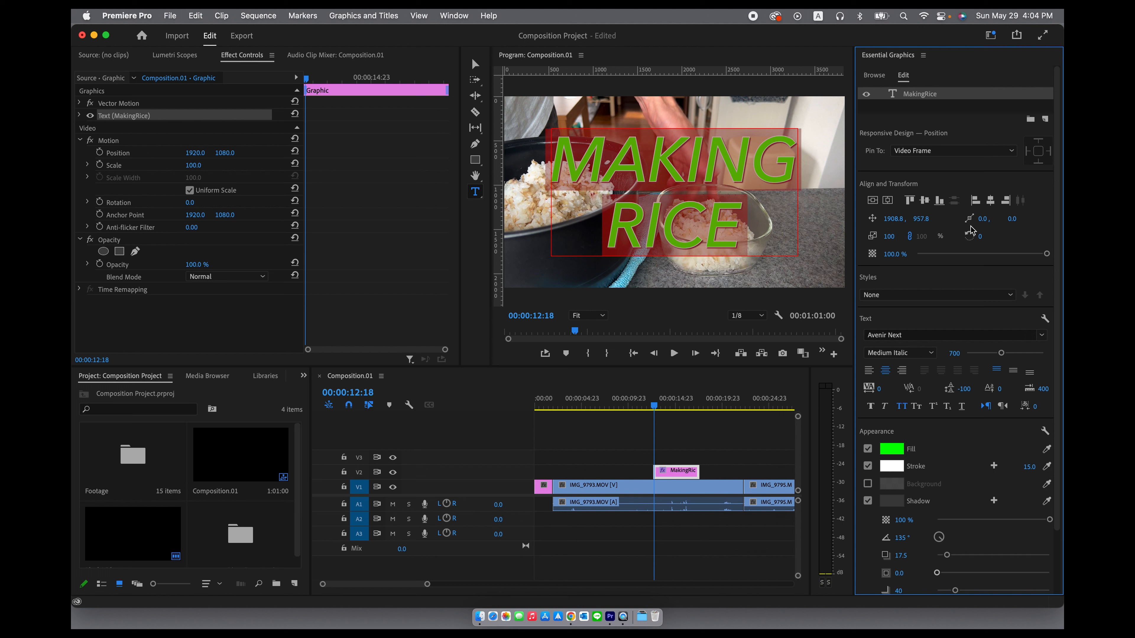
{"action": "left_click", "coordinate": [475, 64]}
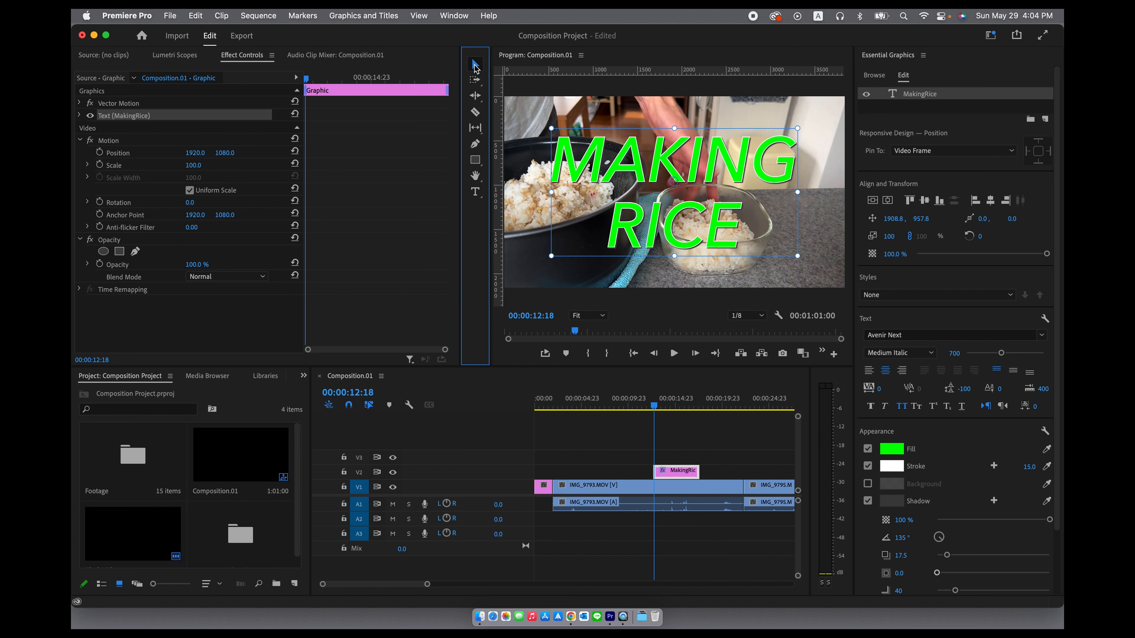
{"action": "left_click", "coordinate": [712, 444]}
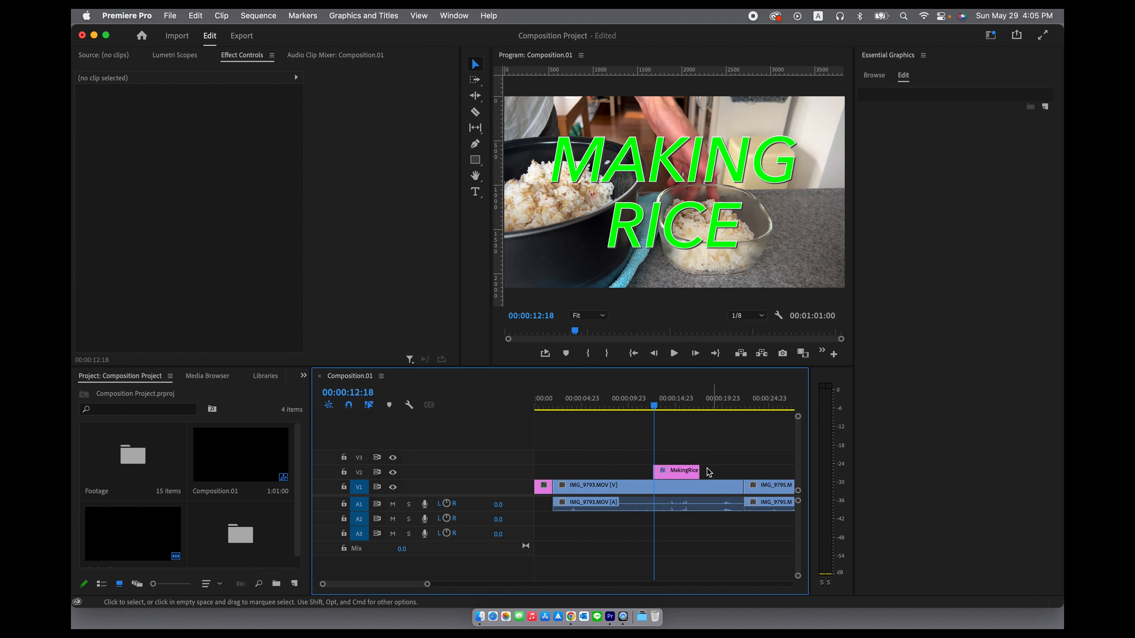
Move the MAKING RICE clip on V2 to the start of the IMG_9793.MOV clip and trim its end to 00:00:04:11
{"action": "left_click", "coordinate": [691, 476]}
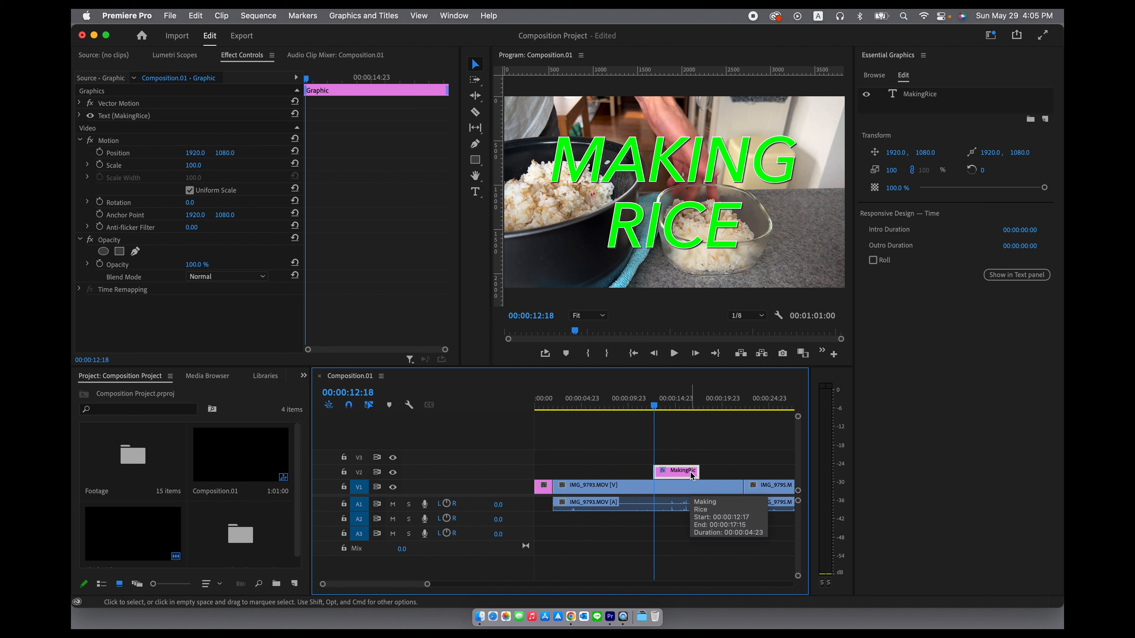
{"action": "left_click_drag", "start_coordinate": [692, 475], "coordinate": [599, 474]}
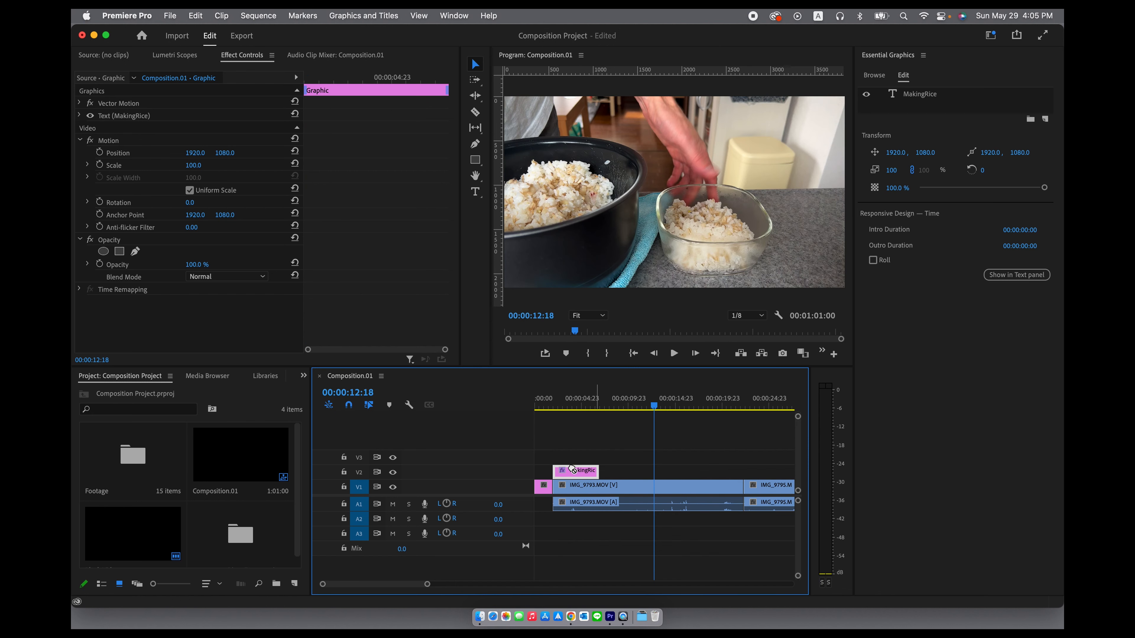
{"action": "left_click", "coordinate": [577, 401]}
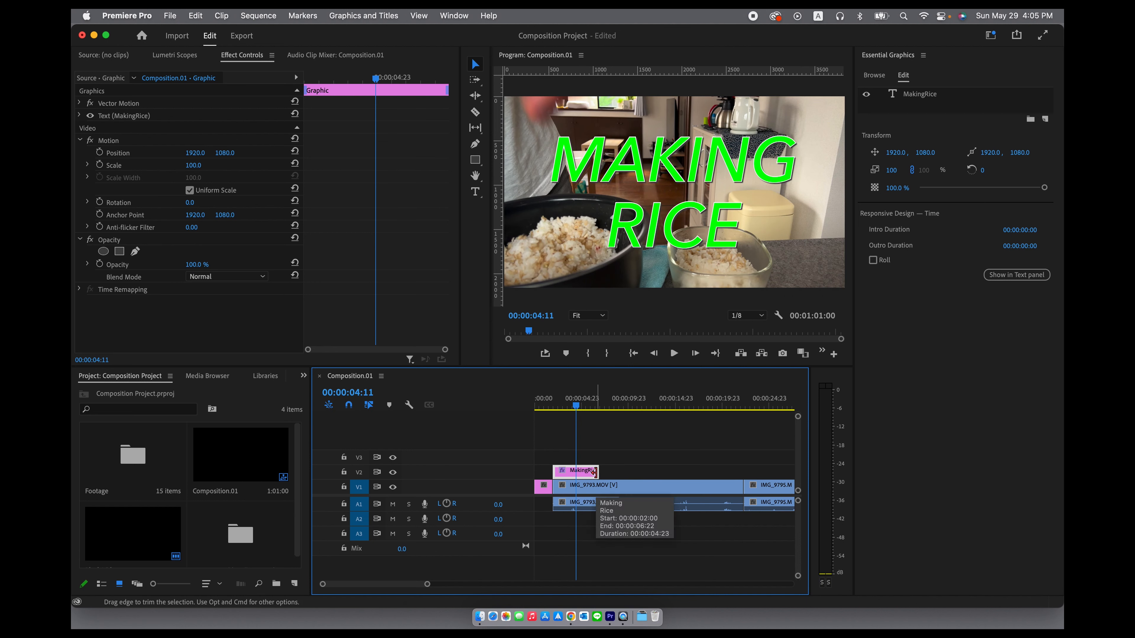
{"action": "left_click_drag", "start_coordinate": [596, 471], "coordinate": [574, 471]}
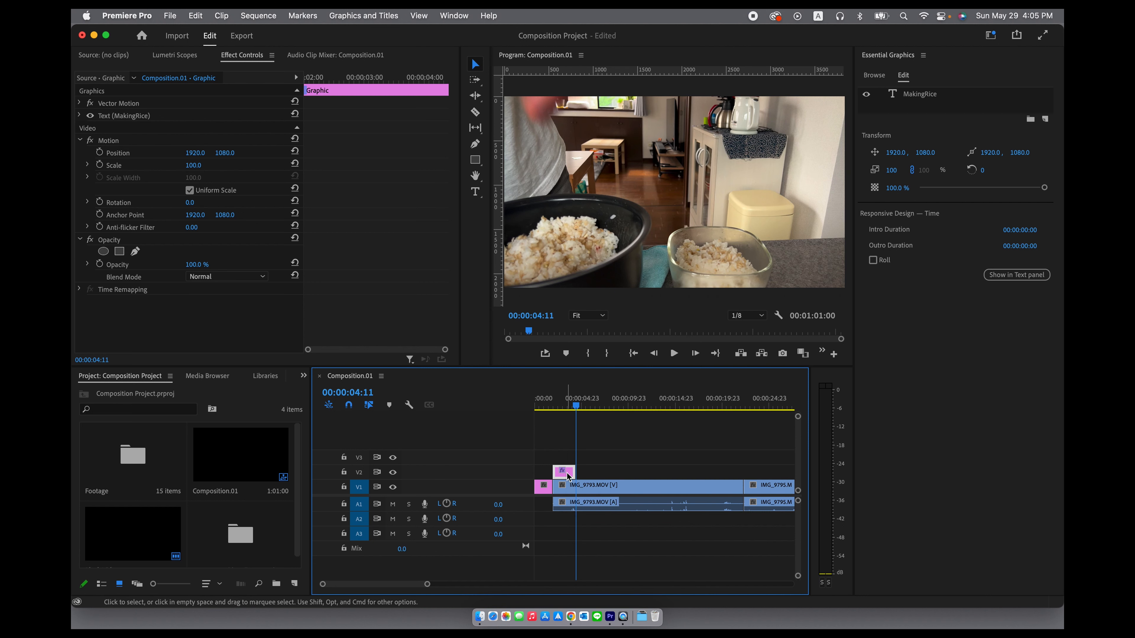
Duplicate the trimmed title clip slightly further along V2 and replace the copy's text with "a short film" on three lines
{"action": "left_click_drag", "start_coordinate": [568, 476], "coordinate": [600, 477]}
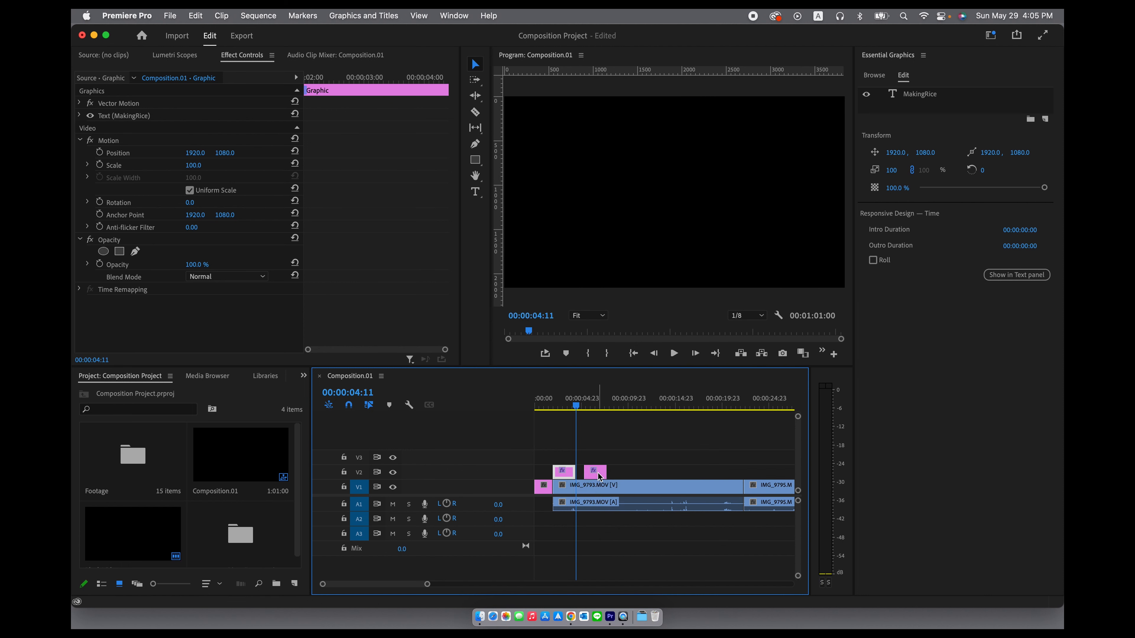
{"action": "left_click", "coordinate": [595, 402]}
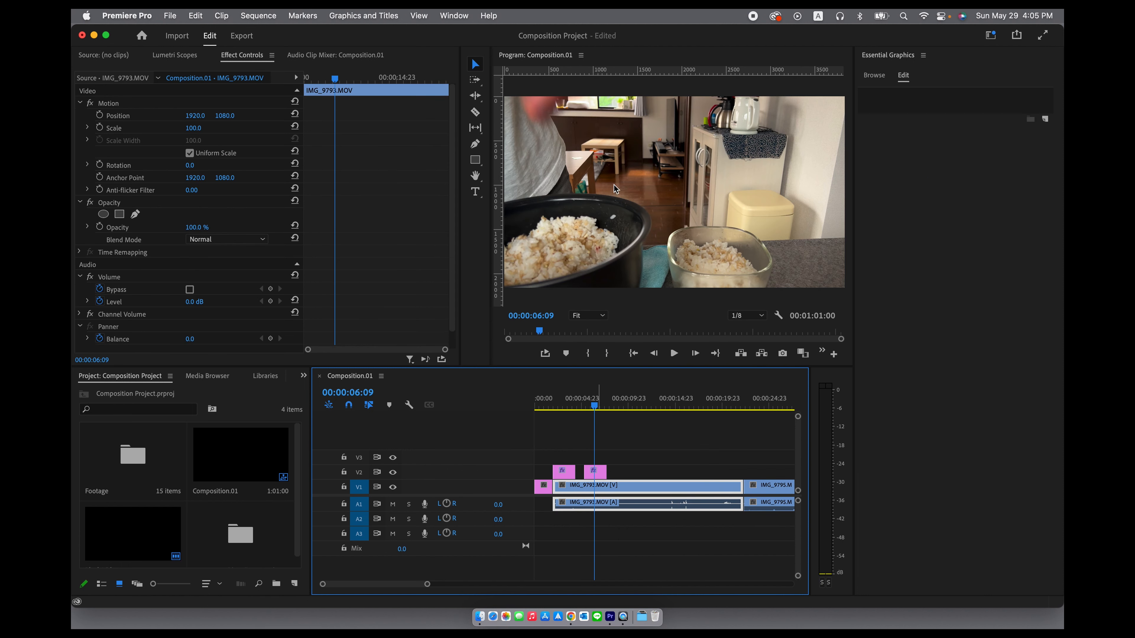
{"action": "left_click", "coordinate": [600, 476]}
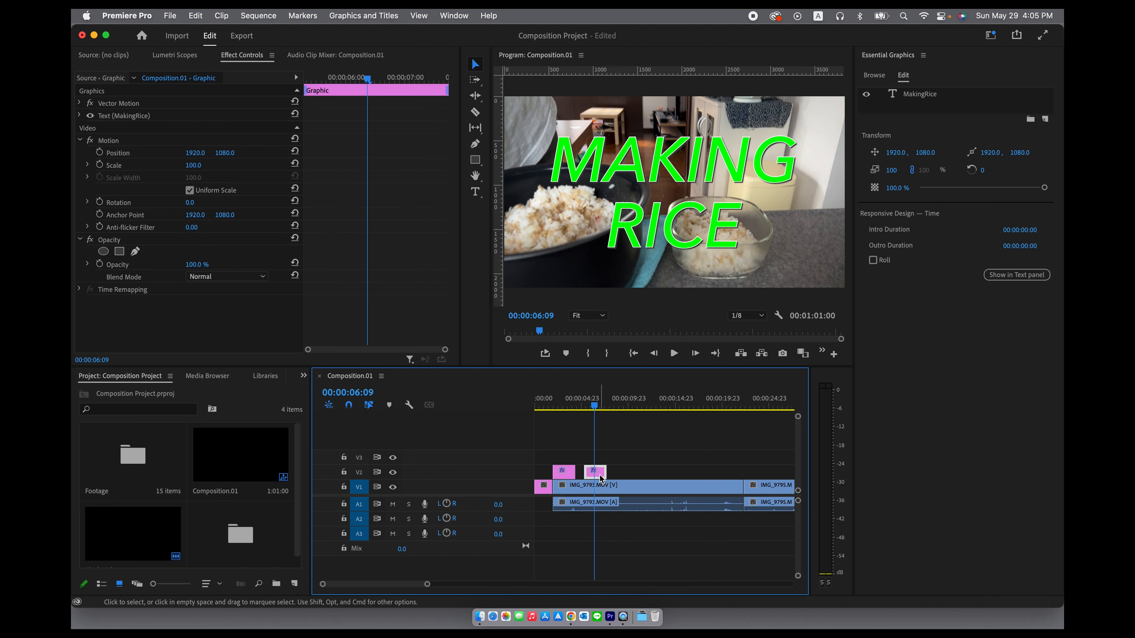
{"action": "double_click", "coordinate": [672, 222]}
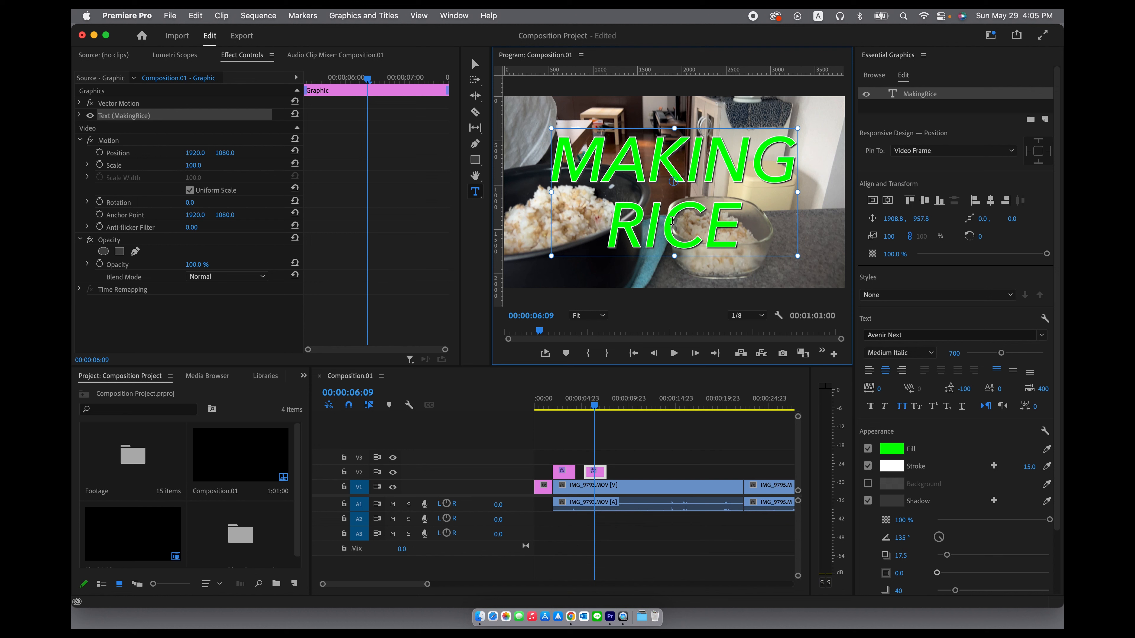
{"action": "double_click", "coordinate": [675, 219]}
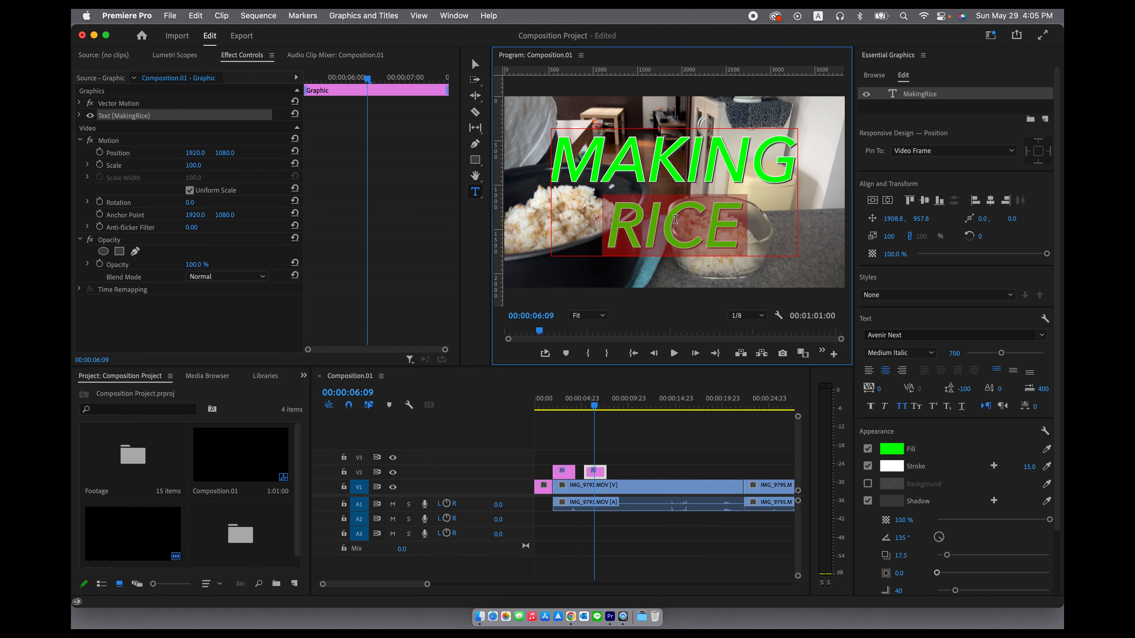
{"action": "key", "text": "super+a"}
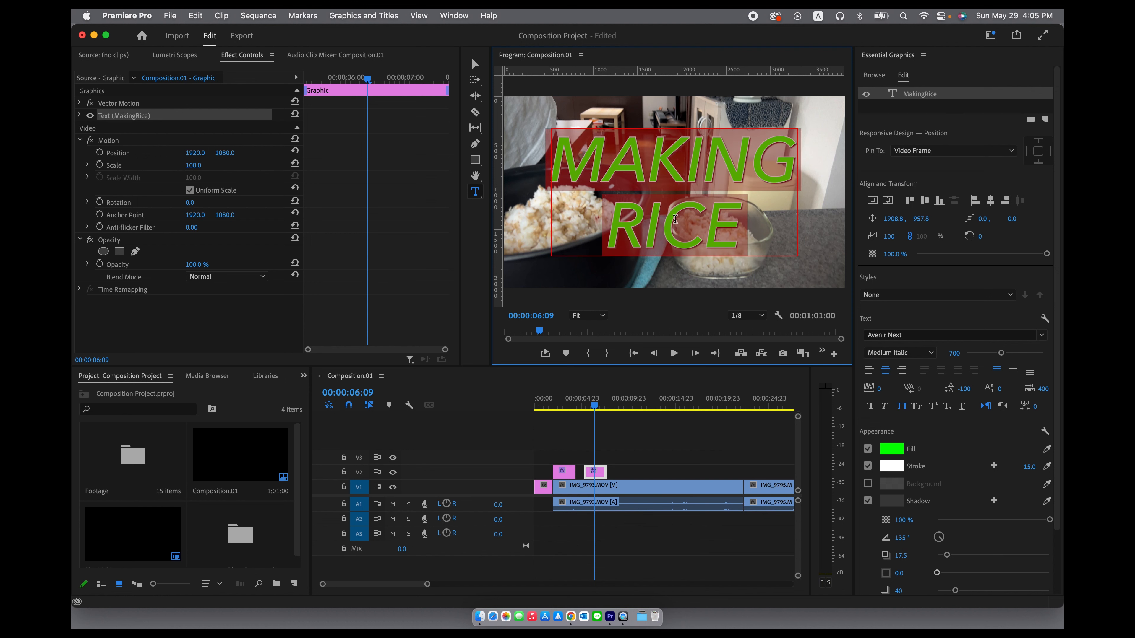
{"action": "type", "text": "a short"}
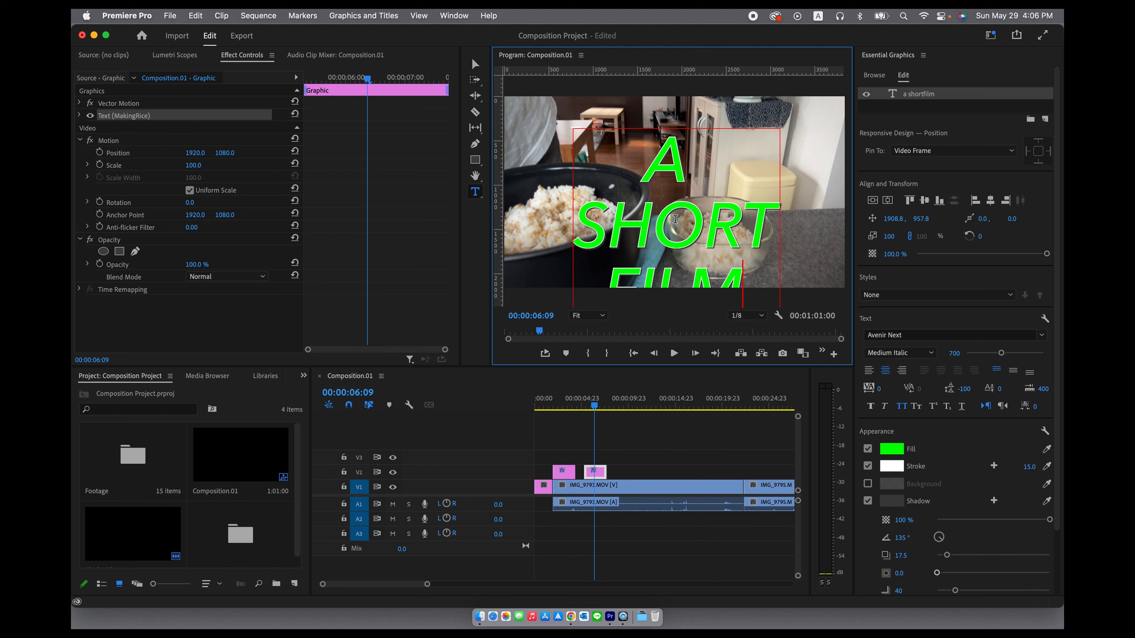
Set the leading of the A SHORT FILM title to -200 and centre it vertically in the frame
{"action": "left_click", "coordinate": [873, 202]}
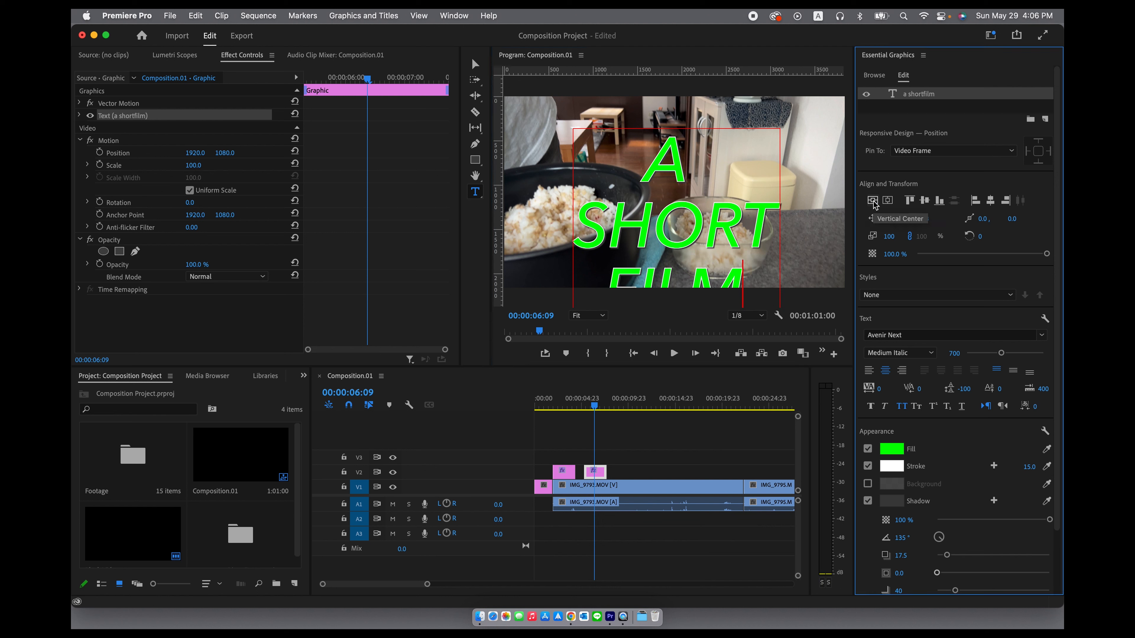
{"action": "left_click", "coordinate": [873, 203]}
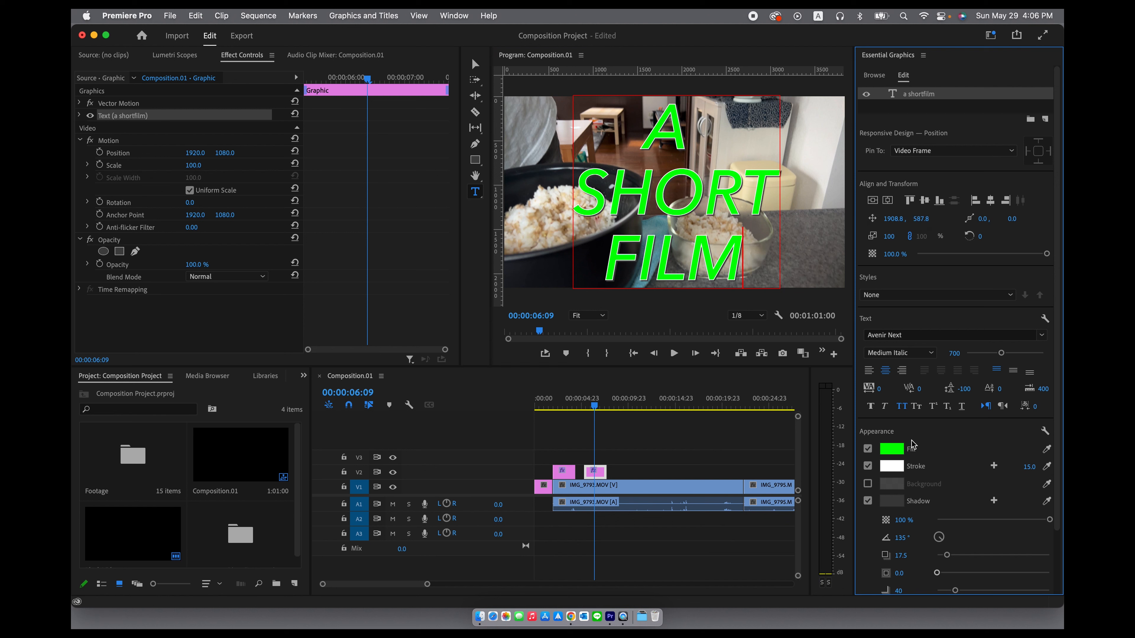
{"action": "left_click", "coordinate": [970, 388]}
{"action": "type", "text": "-2"}
{"action": "key", "text": "Tab"}
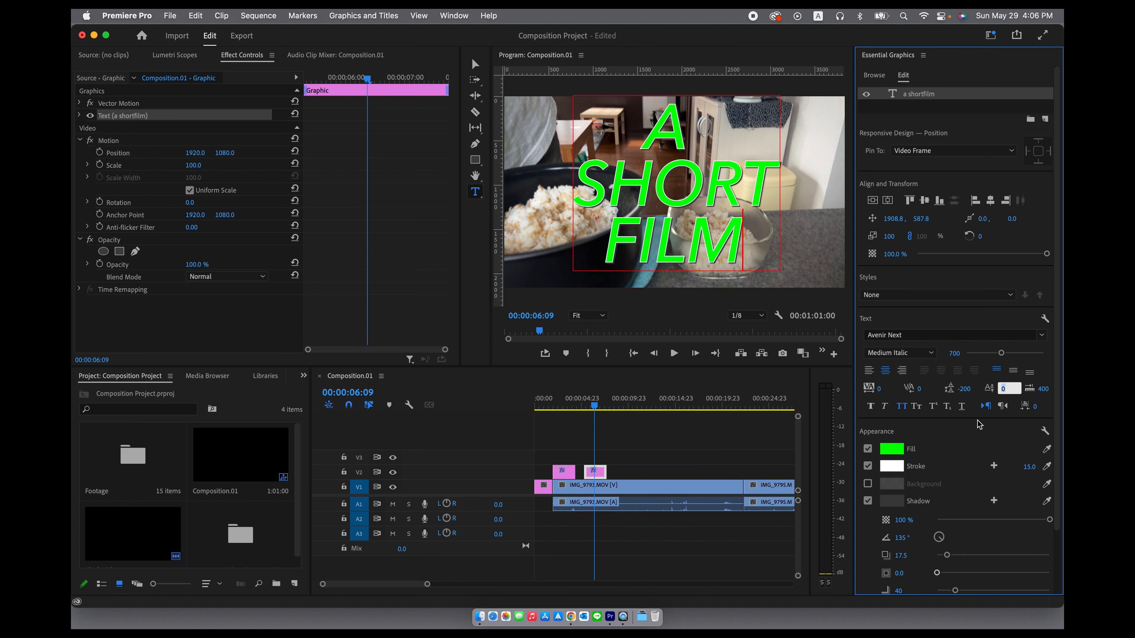
{"action": "left_click", "coordinate": [873, 201]}
{"action": "left_click", "coordinate": [873, 201]}
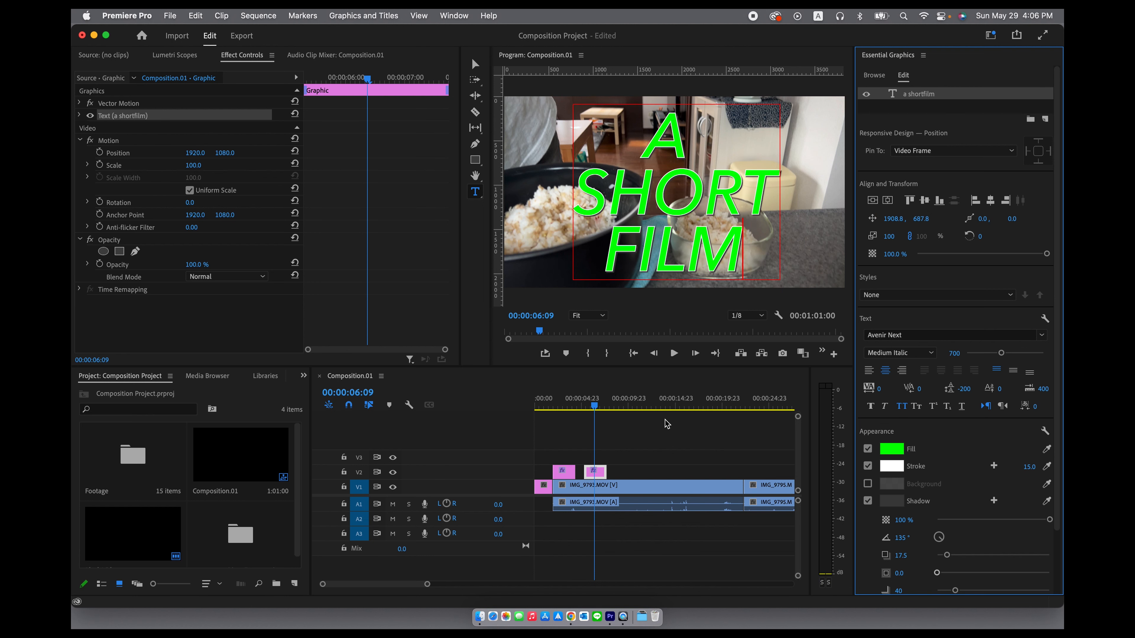
{"action": "left_click", "coordinate": [606, 436]}
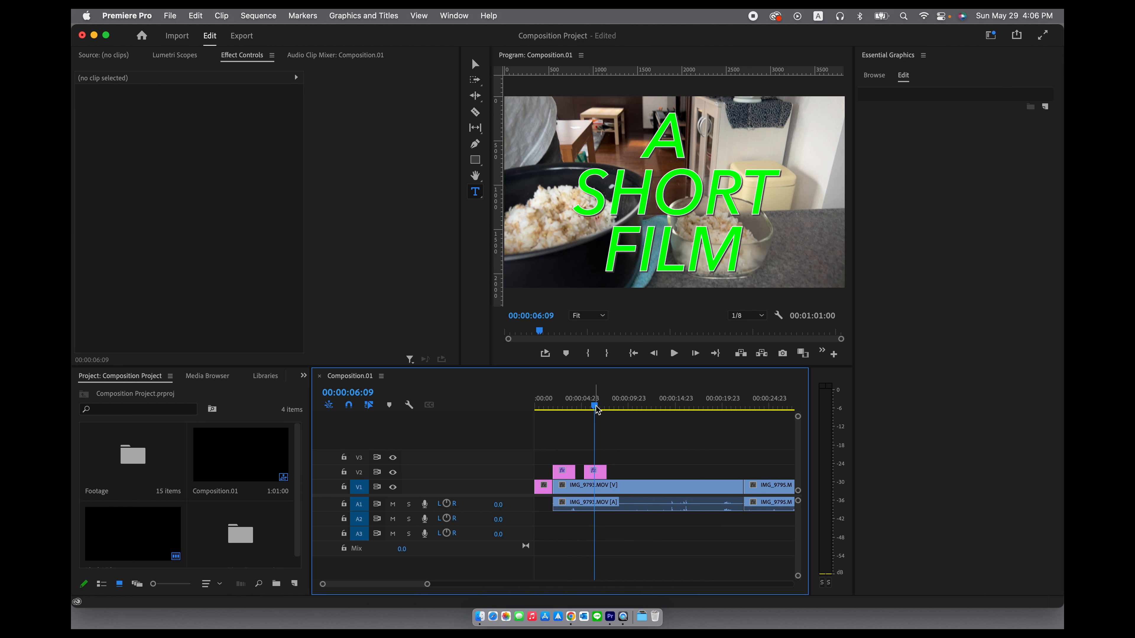
Shift IMG_9793.MOV and all the footage after it about 15 seconds later with Track Select Forward, leaving the titles in place
{"action": "left_click_drag", "start_coordinate": [594, 411], "coordinate": [563, 407]}
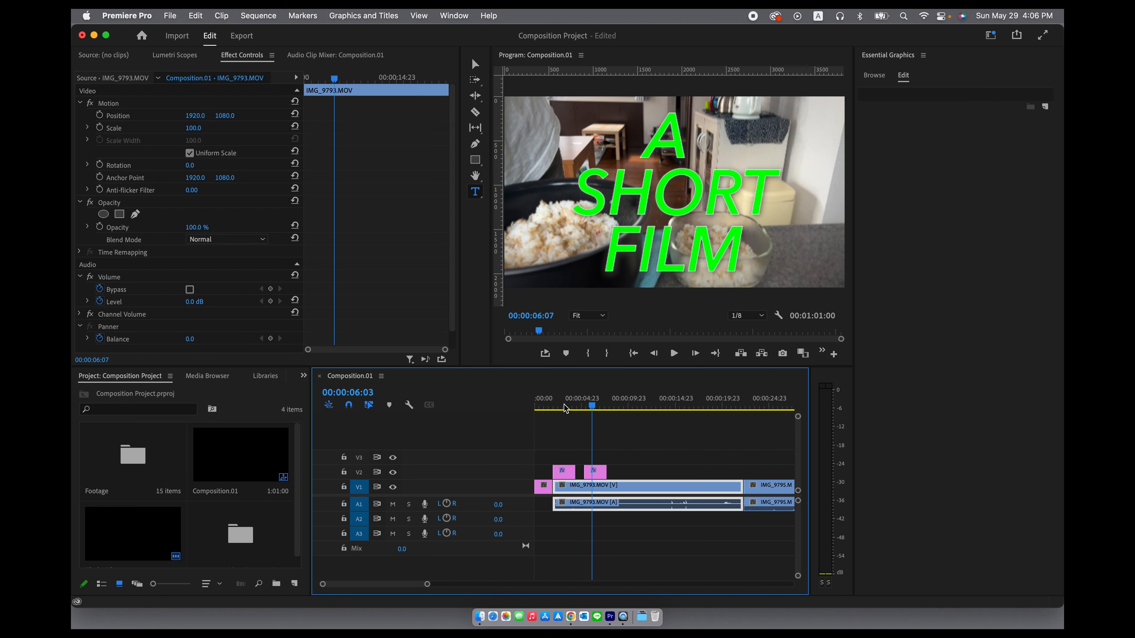
{"action": "left_click", "coordinate": [614, 486]}
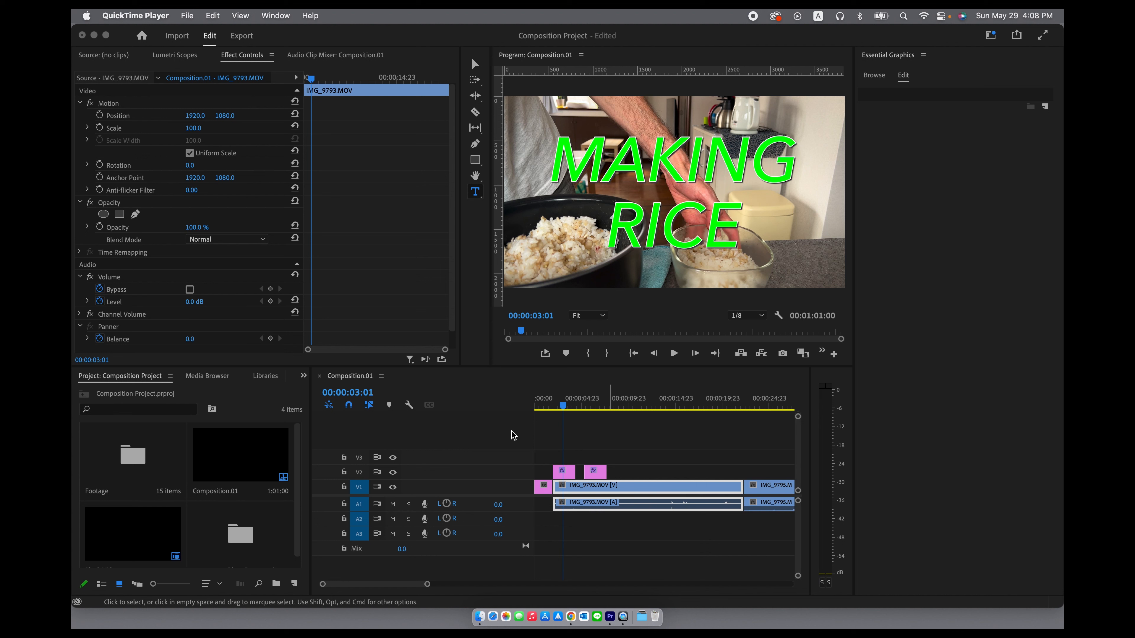
{"action": "left_click", "coordinate": [477, 81]}
{"action": "left_click", "coordinate": [476, 81]}
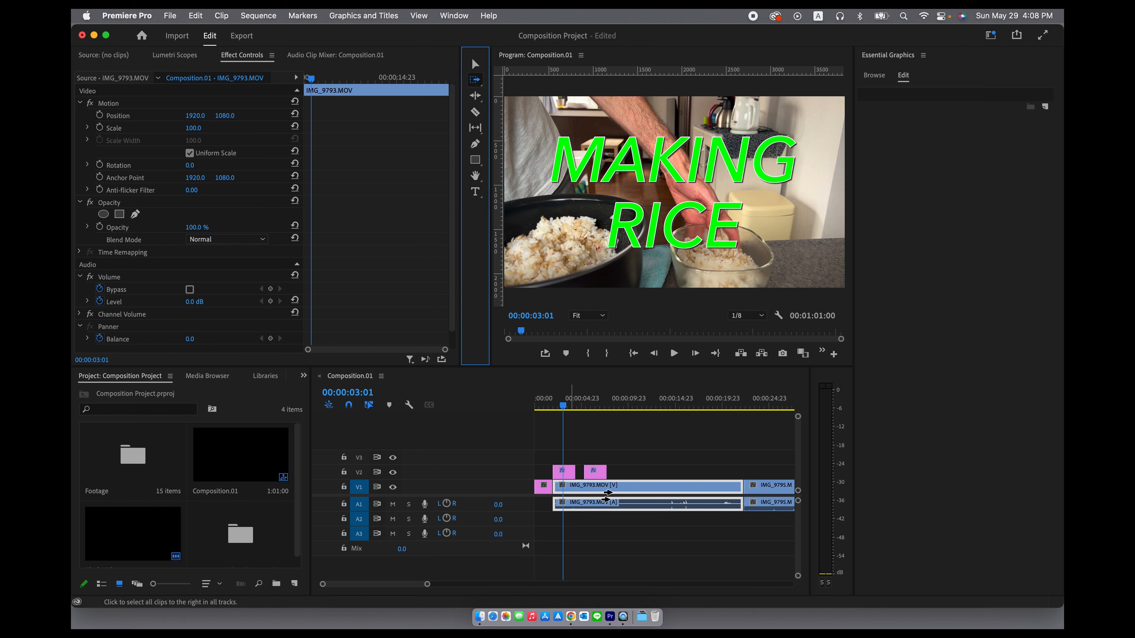
{"action": "left_click", "coordinate": [780, 490]}
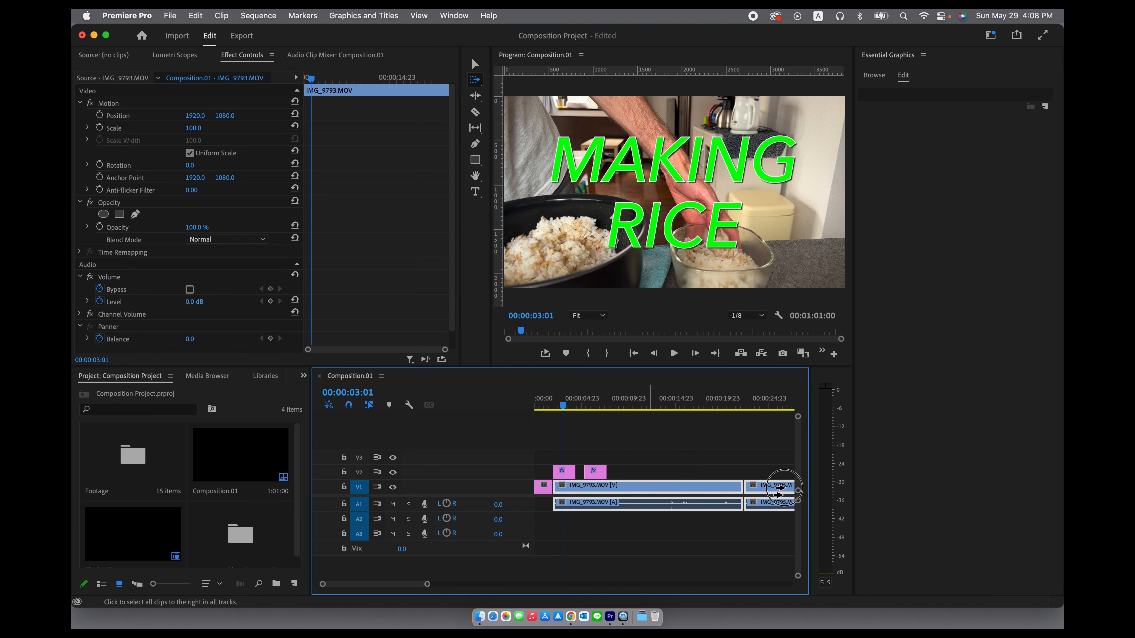
{"action": "left_click_drag", "start_coordinate": [779, 490], "coordinate": [793, 492]}
{"action": "key", "text": "v"}
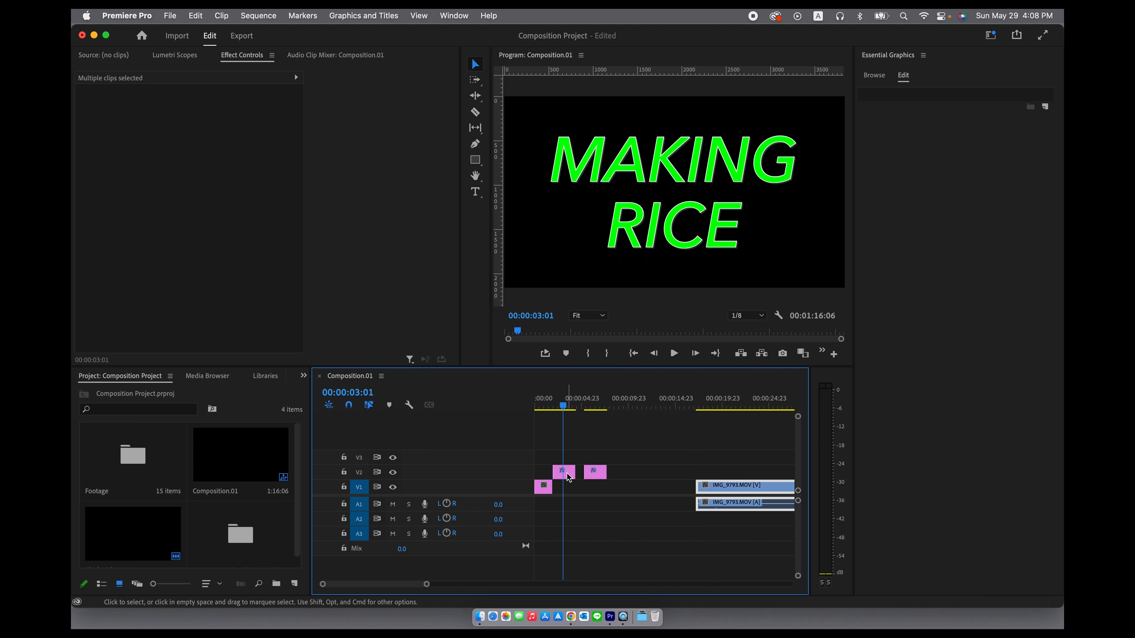
Move the MAKING RICE and A SHORT FILM title clips from V2 down to V1, keeping their timing
{"action": "left_click", "coordinate": [567, 476]}
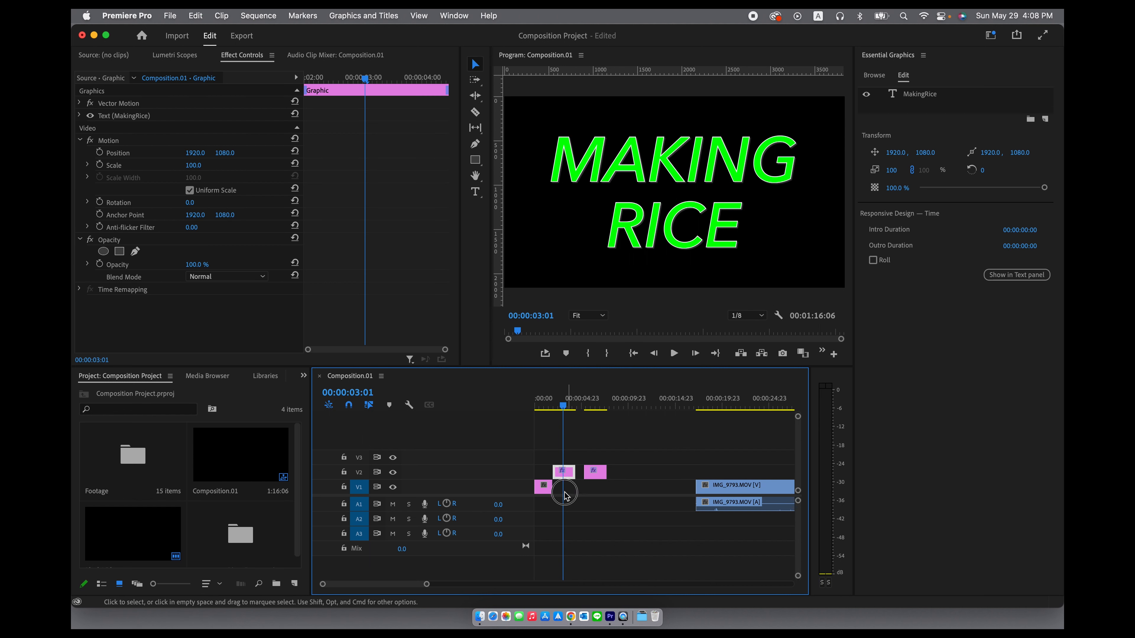
{"action": "left_click_drag", "start_coordinate": [564, 495], "coordinate": [564, 488]}
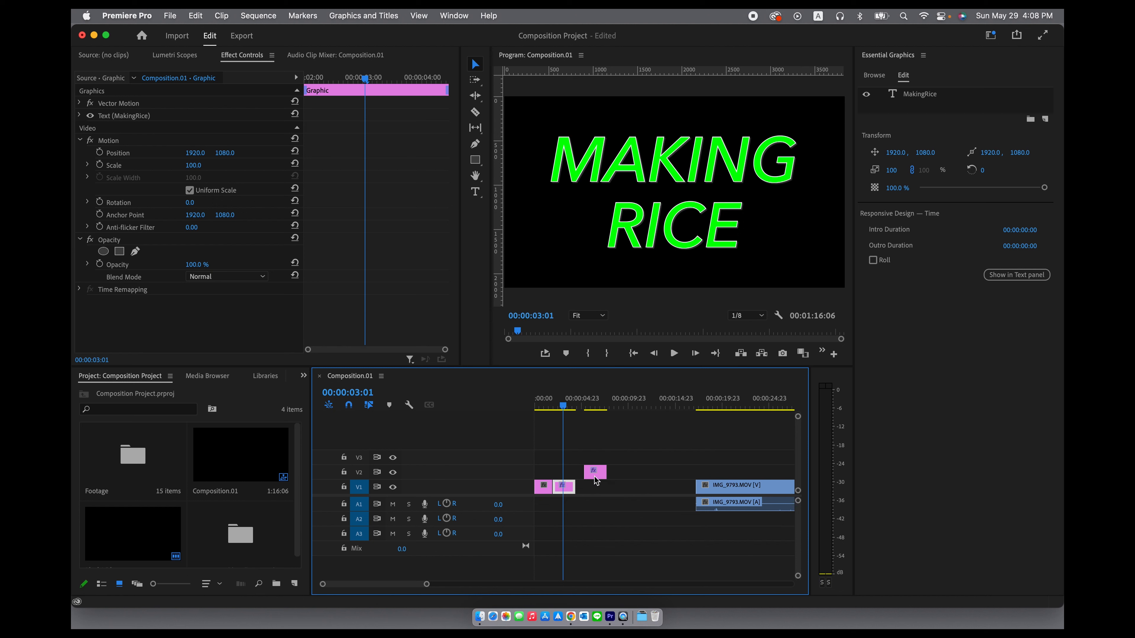
{"action": "left_click", "coordinate": [594, 483]}
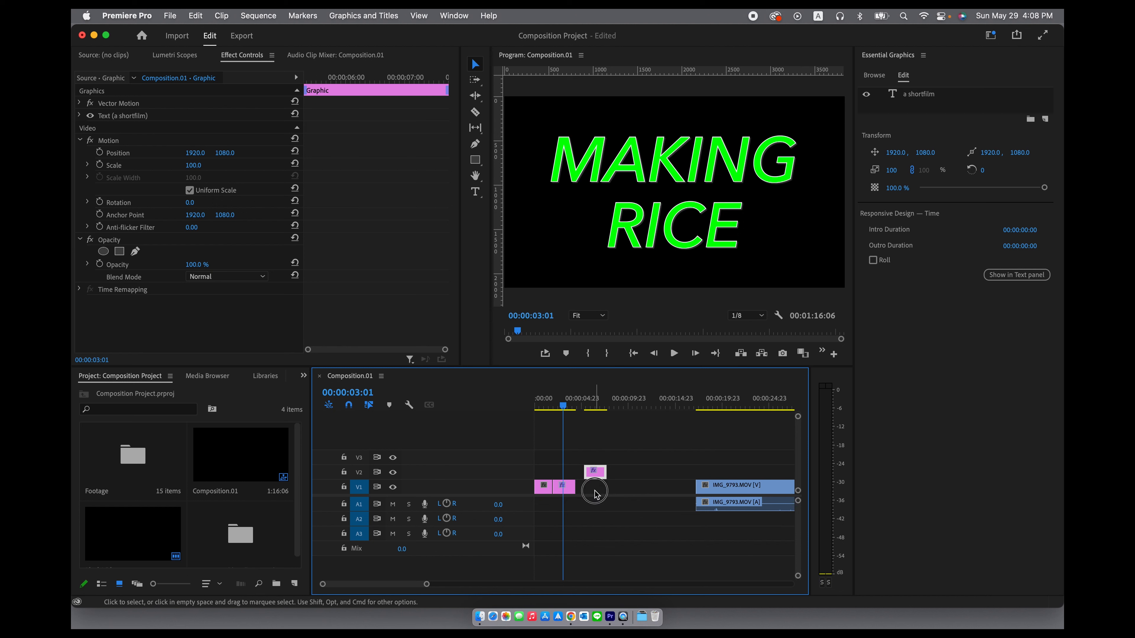
{"action": "left_click_drag", "start_coordinate": [594, 493], "coordinate": [642, 491]}
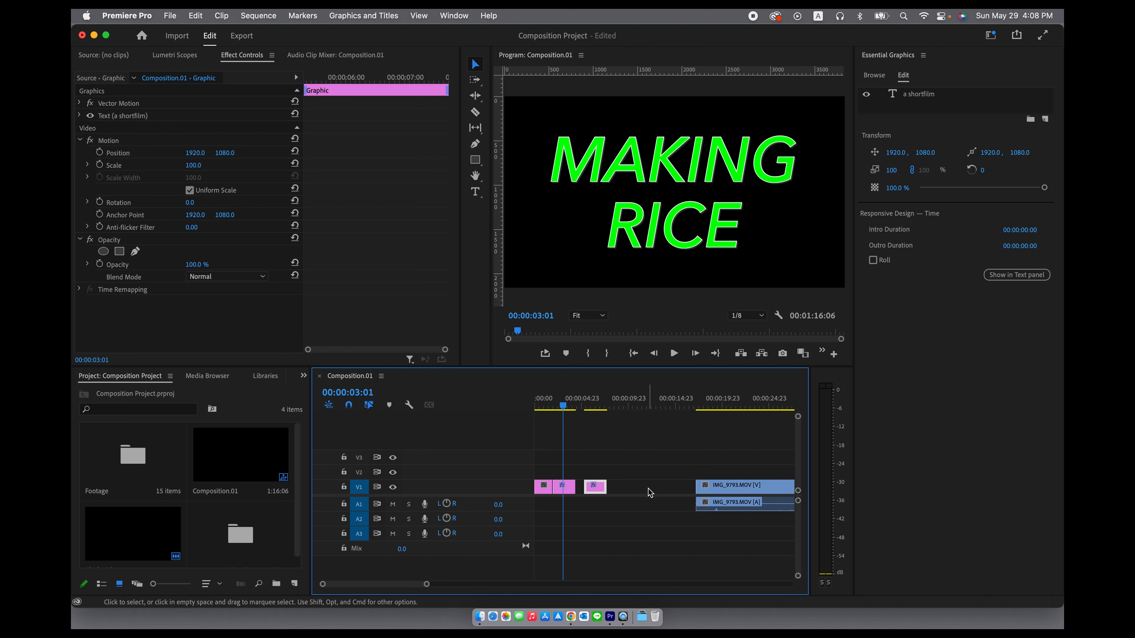
Shift all the footage back earlier so IMG_9793.MOV starts shortly after the A SHORT FILM title, leaving a small gap
{"action": "left_click", "coordinate": [650, 489]}
{"action": "key", "text": "a"}
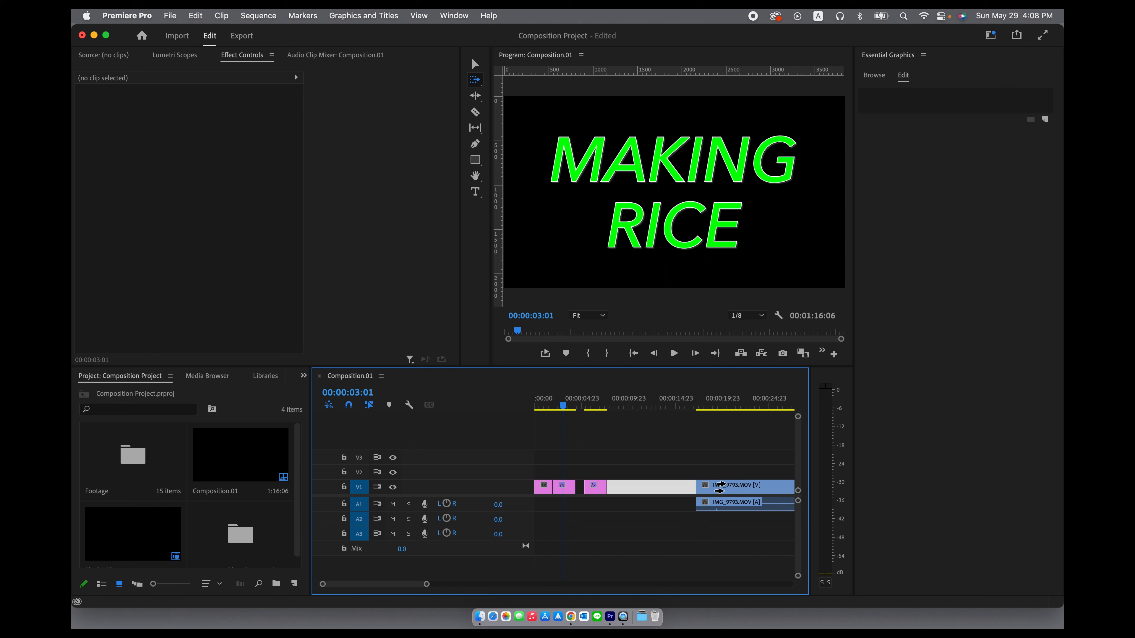
{"action": "left_click", "coordinate": [628, 486]}
{"action": "left_click_drag", "start_coordinate": [628, 485], "coordinate": [651, 488]}
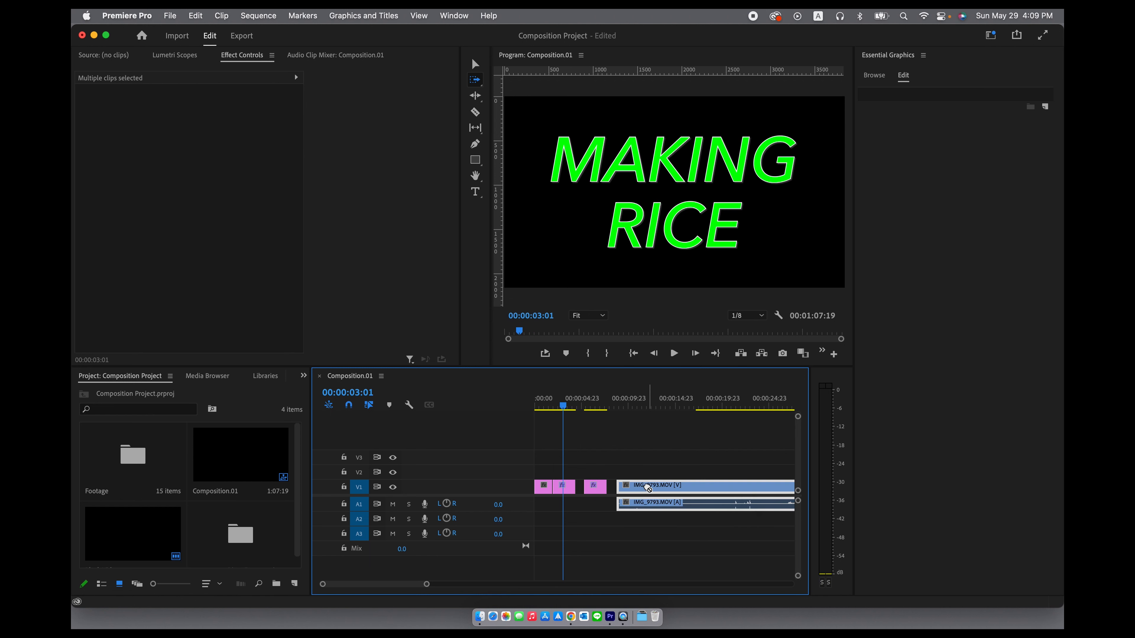
Preview the opening from the start of the sequence through both titles to the gap before IMG_9793.MOV
{"action": "left_click", "coordinate": [554, 401]}
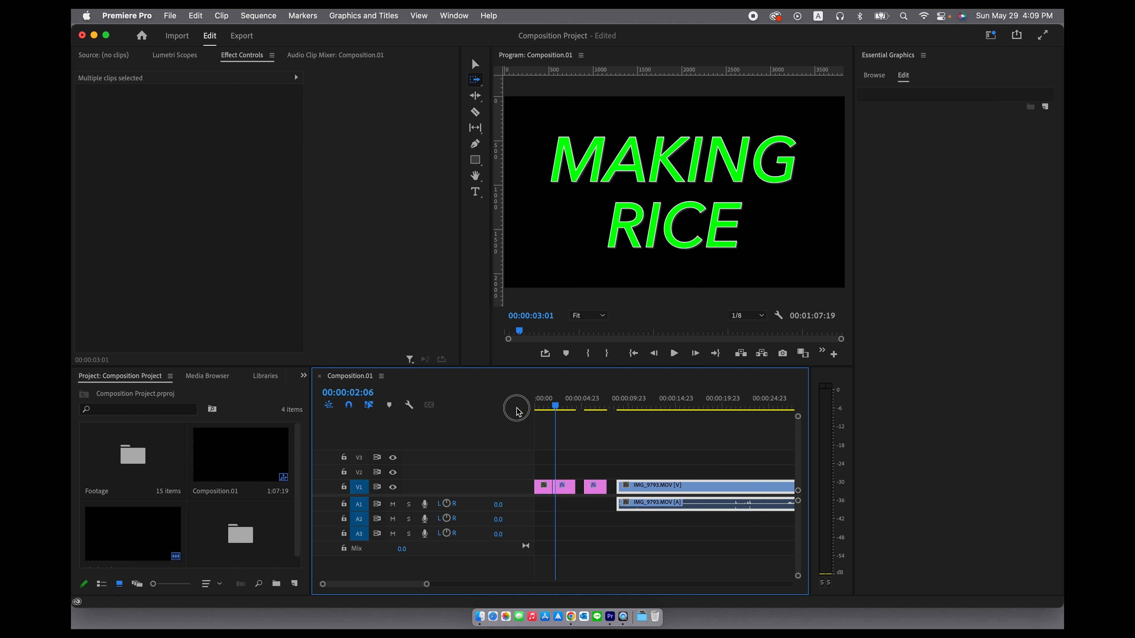
{"action": "key", "text": "Home"}
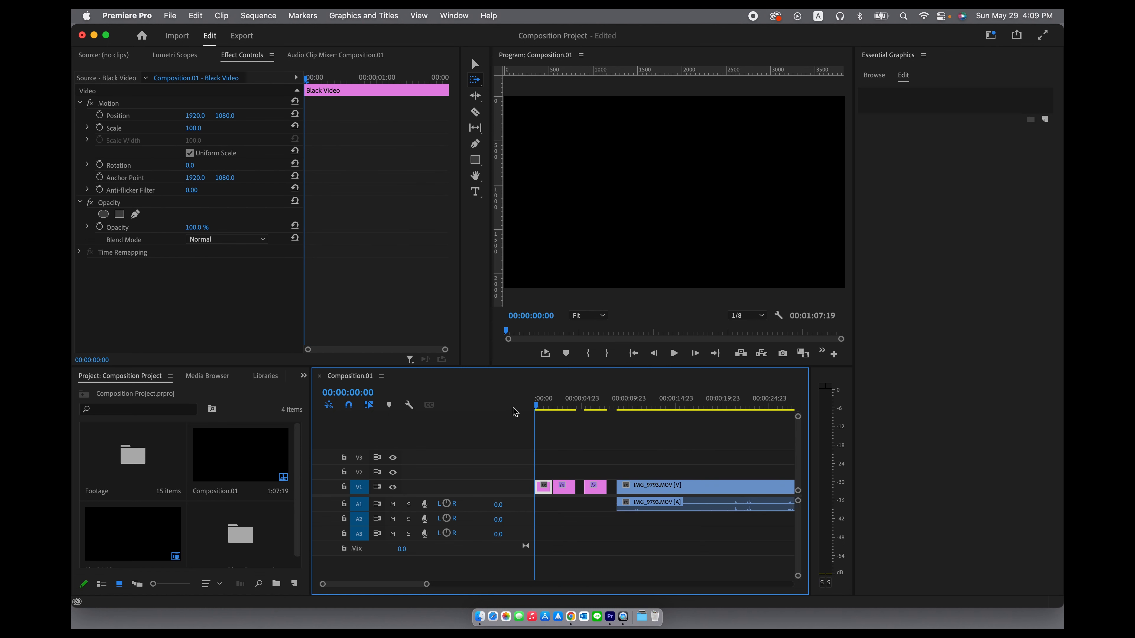
{"action": "left_click", "coordinate": [568, 405]}
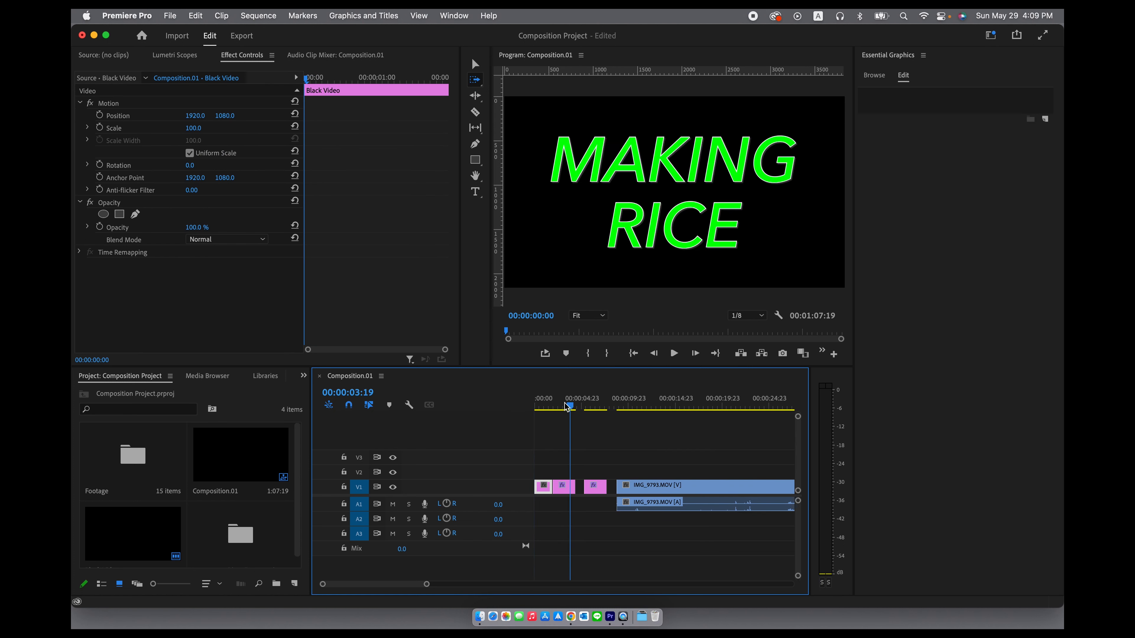
{"action": "left_click_drag", "start_coordinate": [566, 405], "coordinate": [612, 407]}
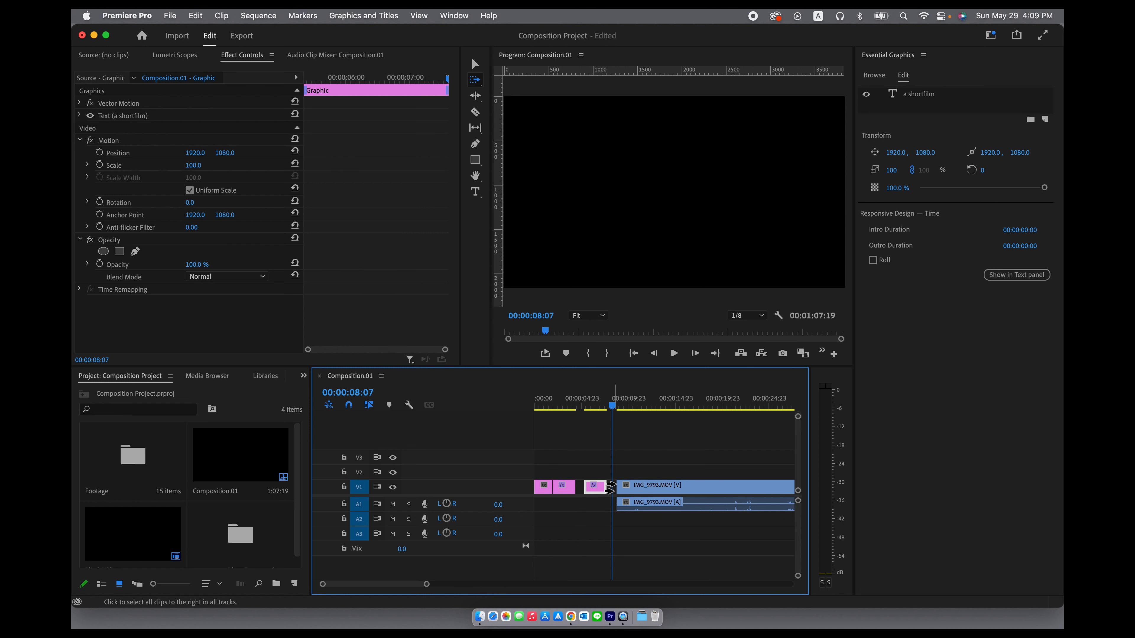
Apply the default video and audio transitions to the start of IMG_9793.MOV
{"action": "key", "text": "v"}
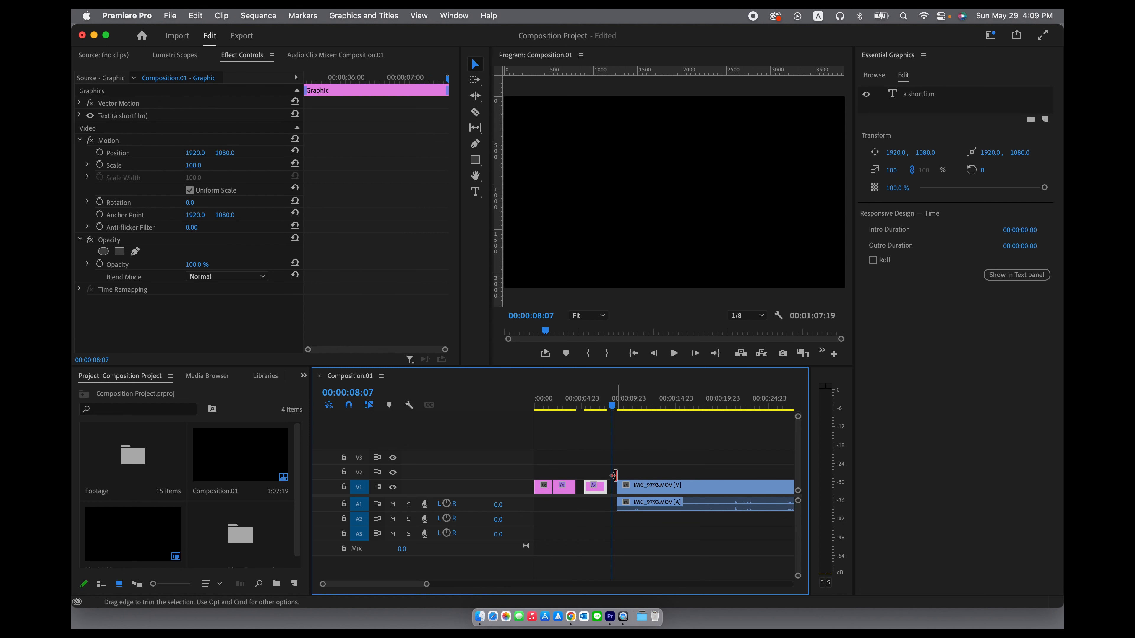
{"action": "left_click", "coordinate": [619, 487]}
{"action": "right_click", "coordinate": [620, 488]}
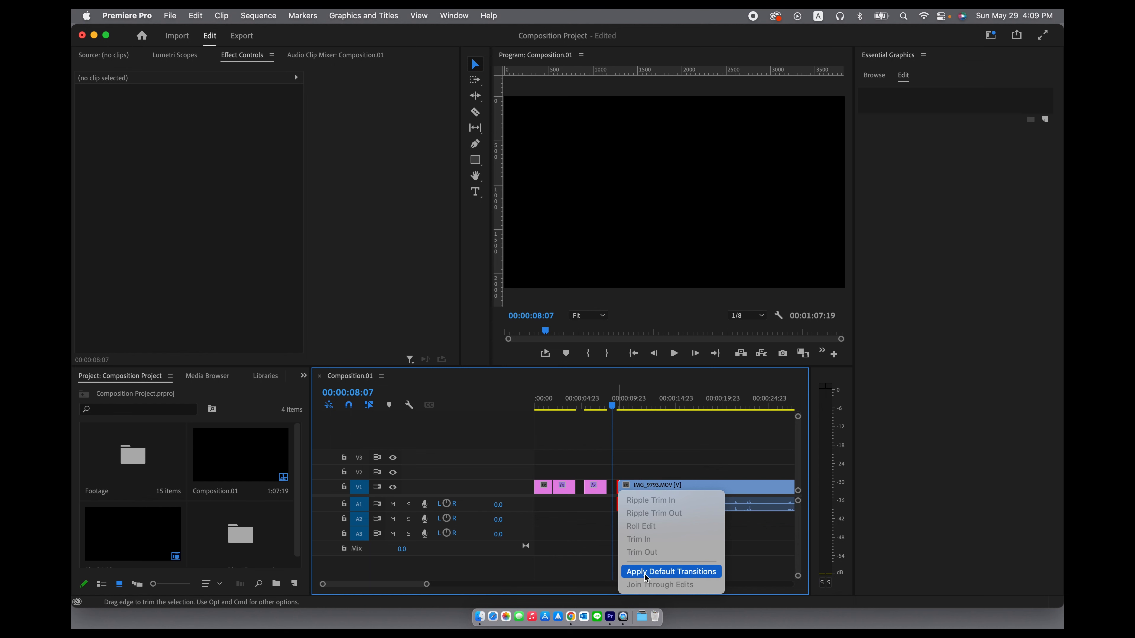
{"action": "left_click", "coordinate": [672, 572]}
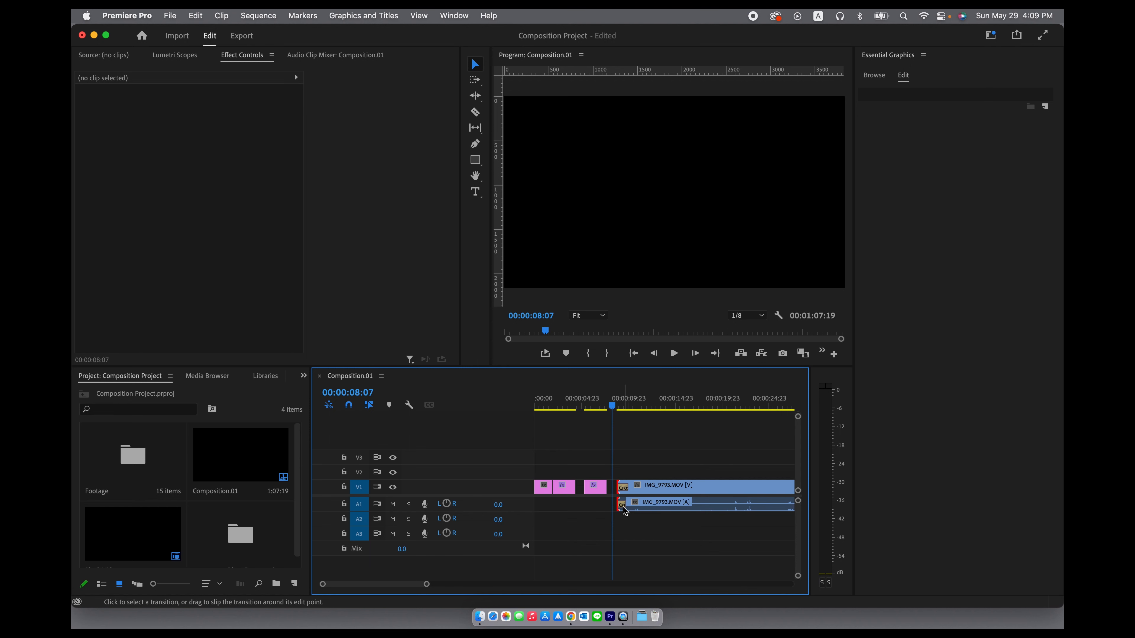
Try the Cross Dissolve on IMG_9793.MOV at 10 frames, lengthen it to 5 seconds, and preview the fade-in
{"action": "key", "text": "="}
{"action": "key", "text": "="}
{"action": "scroll", "coordinate": [625, 514], "scroll_direction": "right", "scroll_amount": 2}
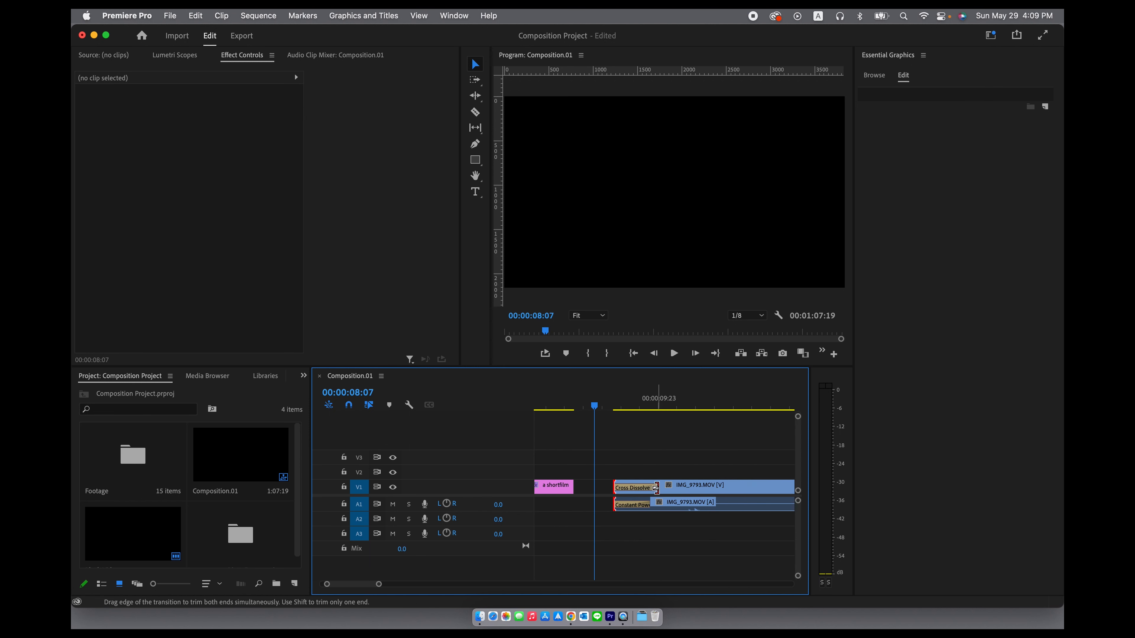
{"action": "left_click_drag", "start_coordinate": [655, 487], "coordinate": [625, 488]}
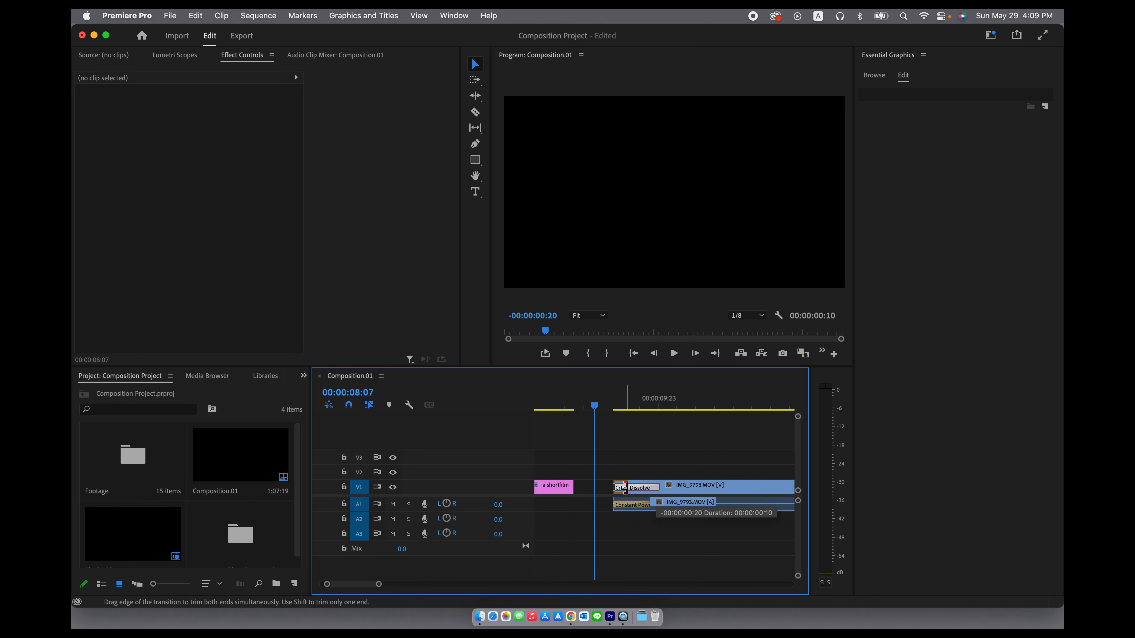
{"action": "left_click", "coordinate": [624, 488]}
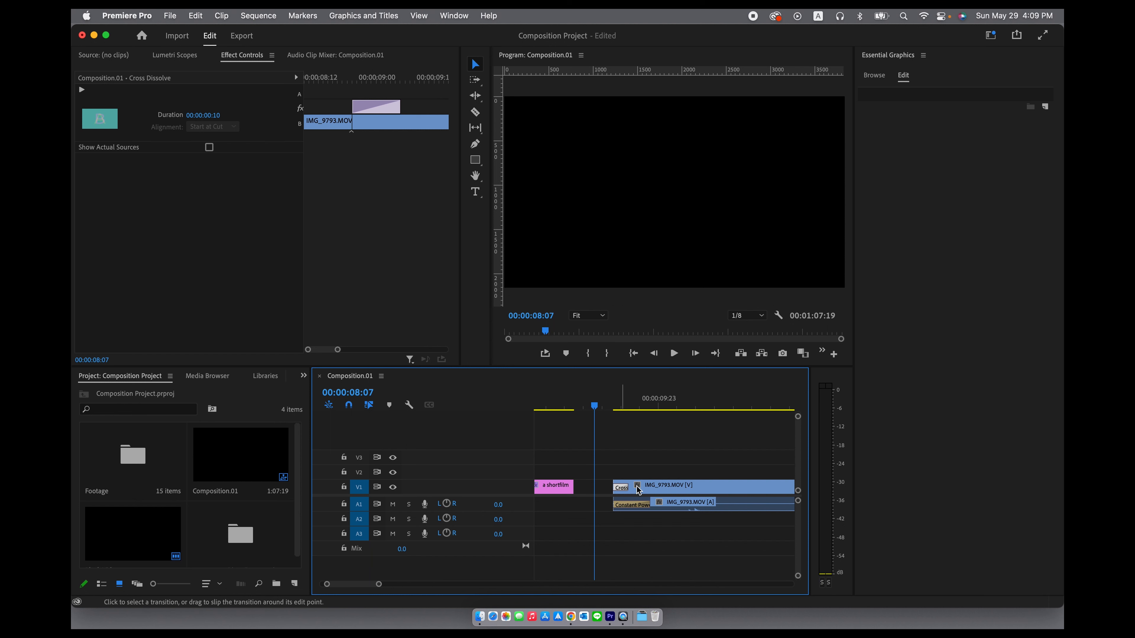
{"action": "left_click_drag", "start_coordinate": [624, 488], "coordinate": [785, 492]}
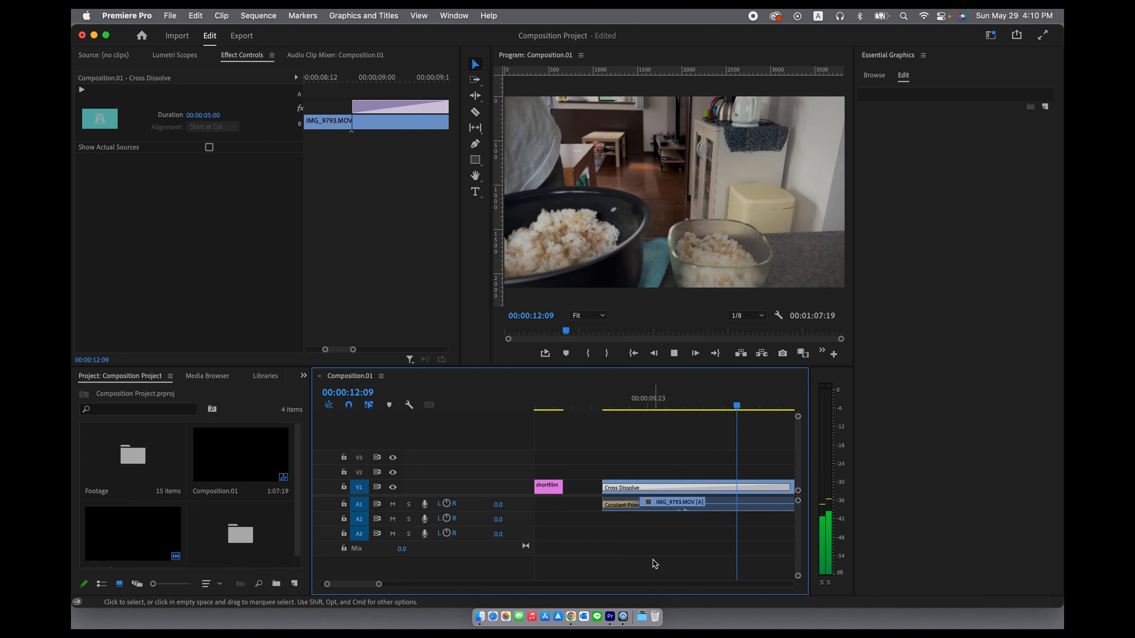
{"action": "key", "text": "space"}
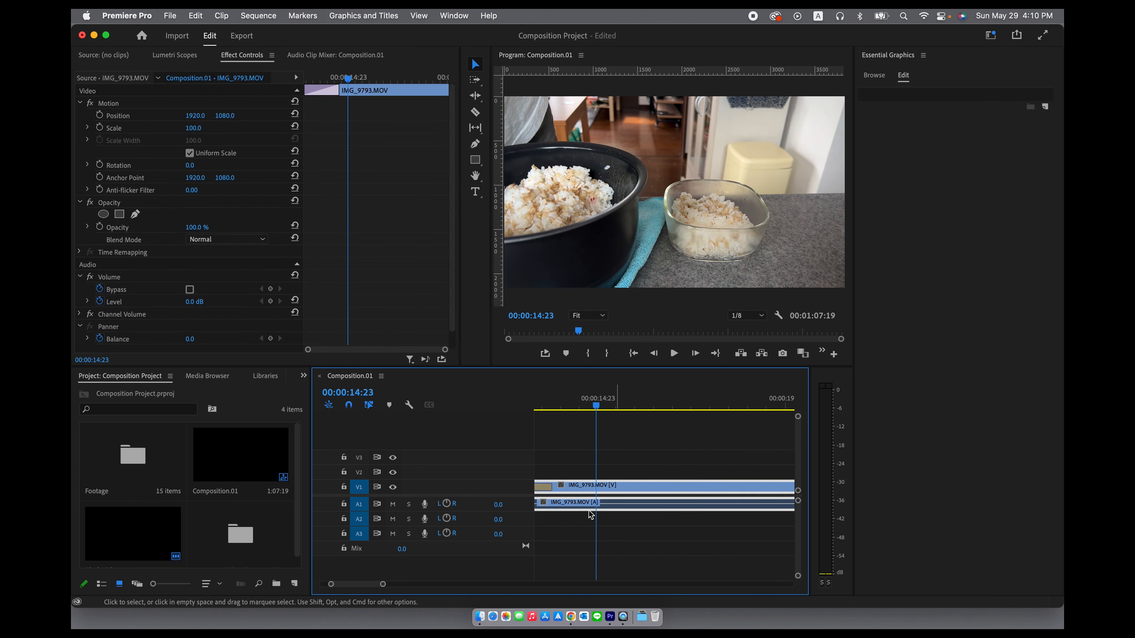
Delete the Cross Dissolve from the start of IMG_9793.MOV, keeping the Constant Power audio fade
{"action": "scroll", "coordinate": [574, 496], "scroll_direction": "left", "scroll_amount": 1}
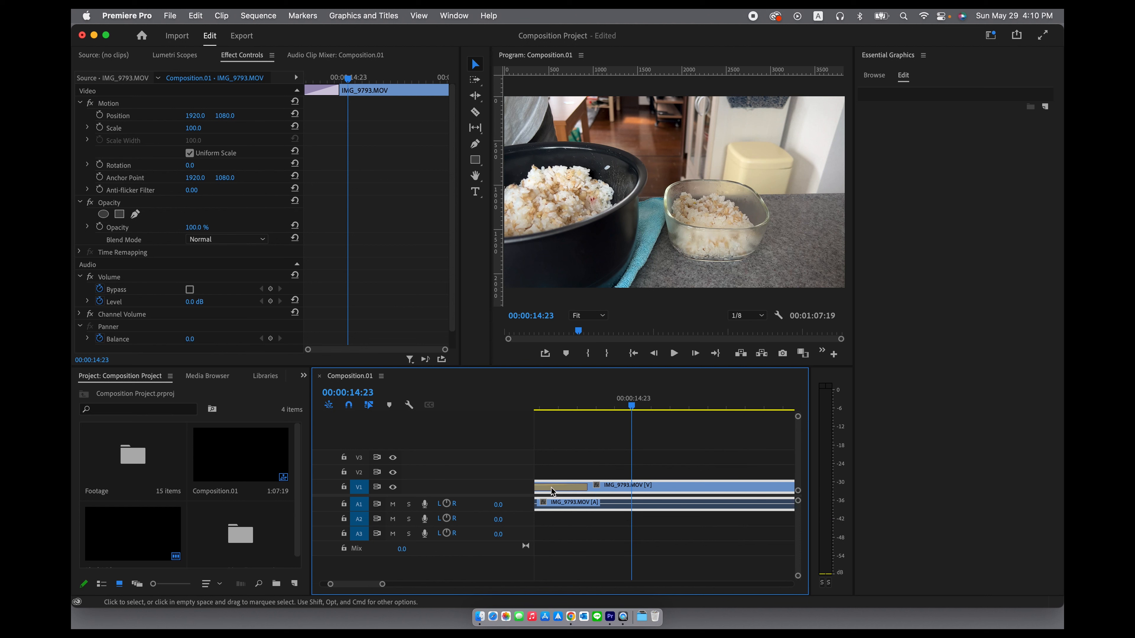
{"action": "left_click", "coordinate": [553, 490]}
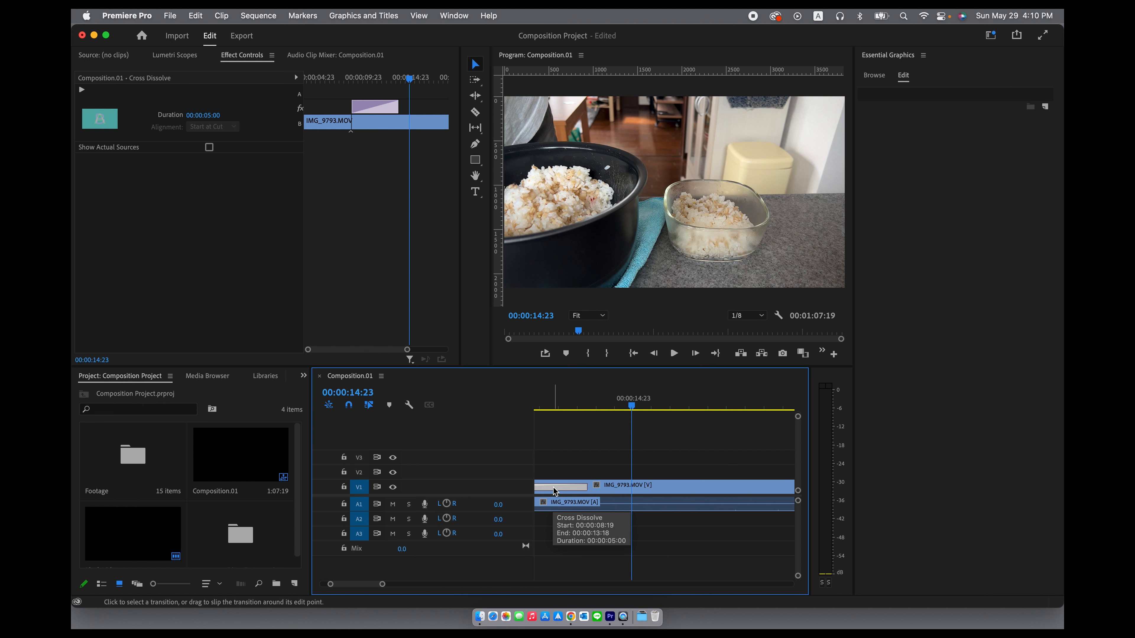
{"action": "key", "text": "Delete"}
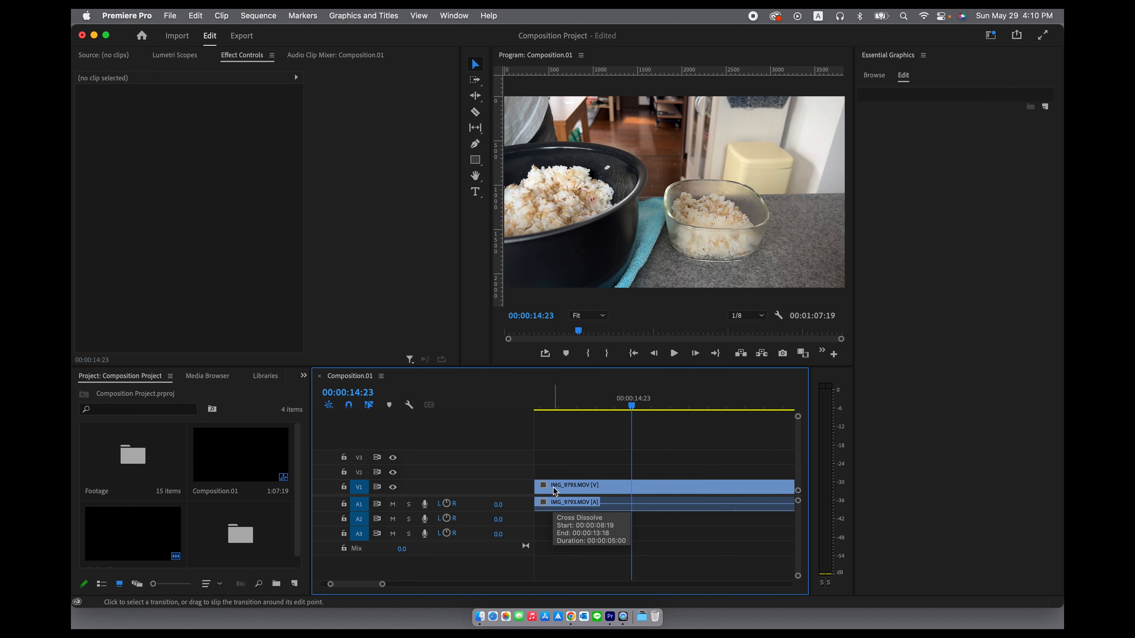
Preview the cut from the black gap into IMG_9793.MOV with the Constant Power audio fade, starting at 00:00:08:04
{"action": "scroll", "coordinate": [666, 473], "scroll_direction": "left", "scroll_amount": 5}
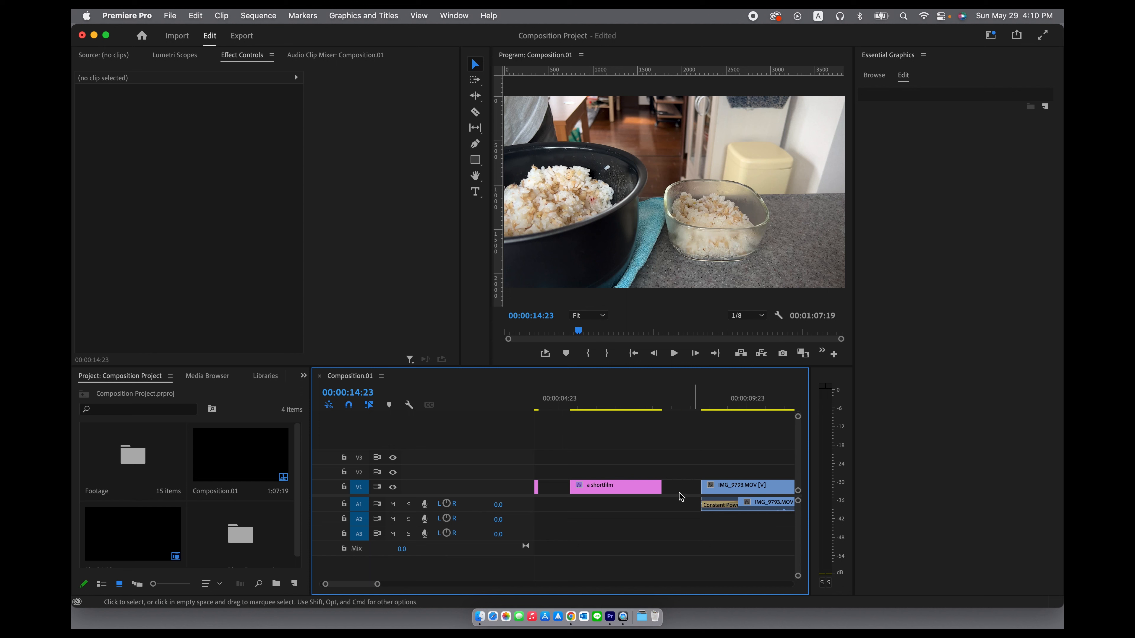
{"action": "left_click", "coordinate": [720, 509]}
{"action": "left_click", "coordinate": [677, 401]}
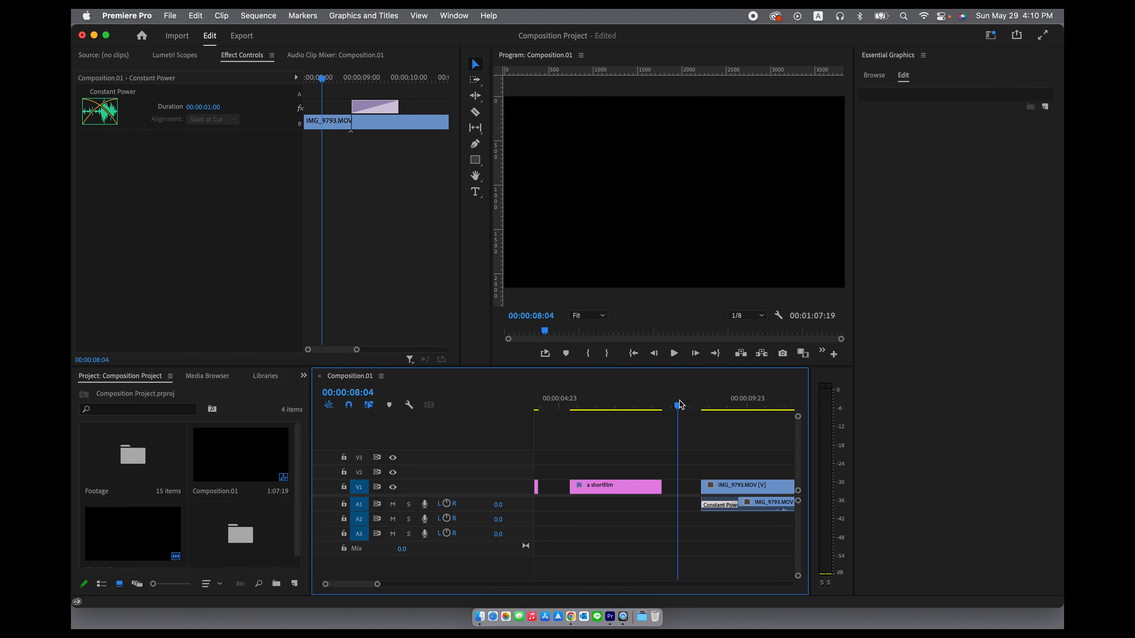
{"action": "key", "text": "space"}
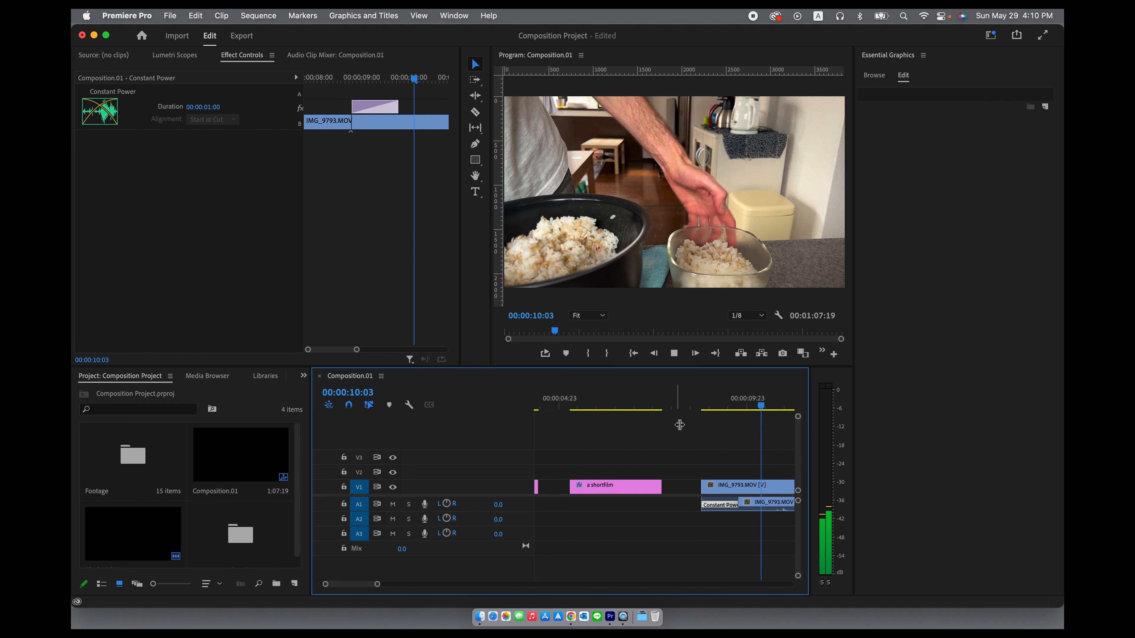
{"action": "left_click", "coordinate": [772, 483]}
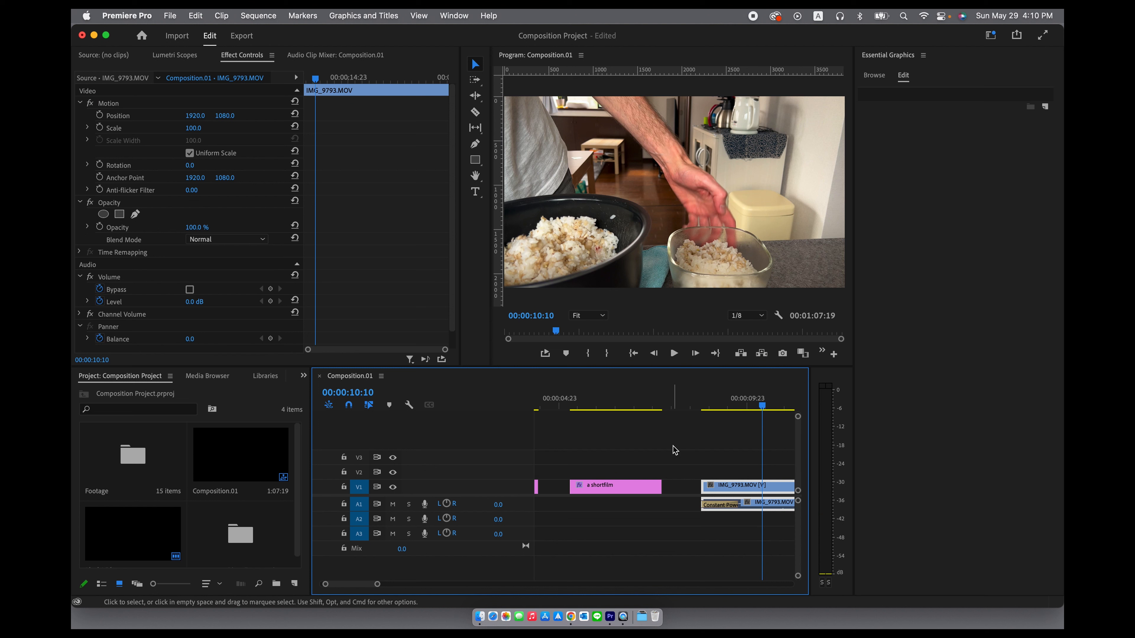
Move the Black Video clip at the end of the sequence about 5 seconds later, leaving a gap after IMG_9798.MOV
{"action": "key", "text": "backslash"}
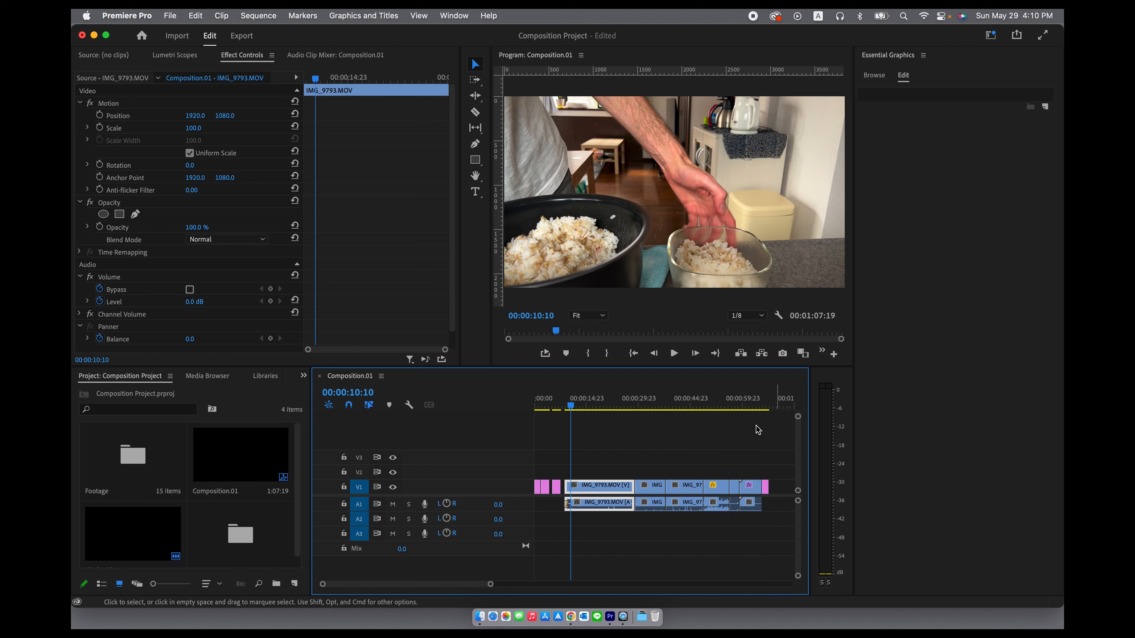
{"action": "scroll", "coordinate": [732, 402], "scroll_direction": "right", "scroll_amount": 4}
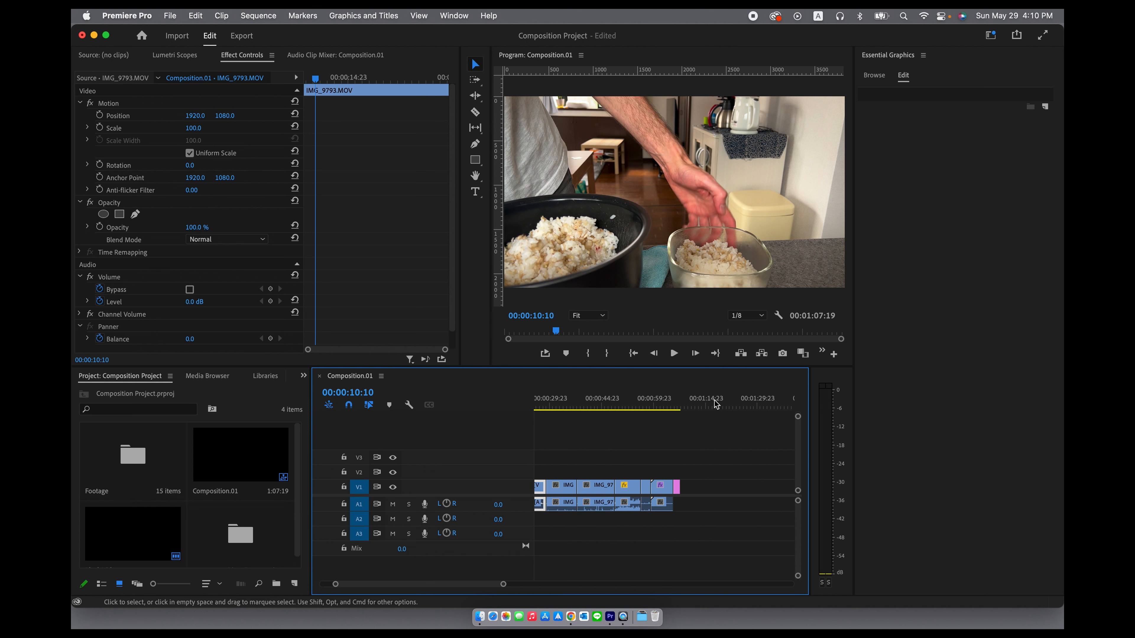
{"action": "left_click", "coordinate": [679, 406]}
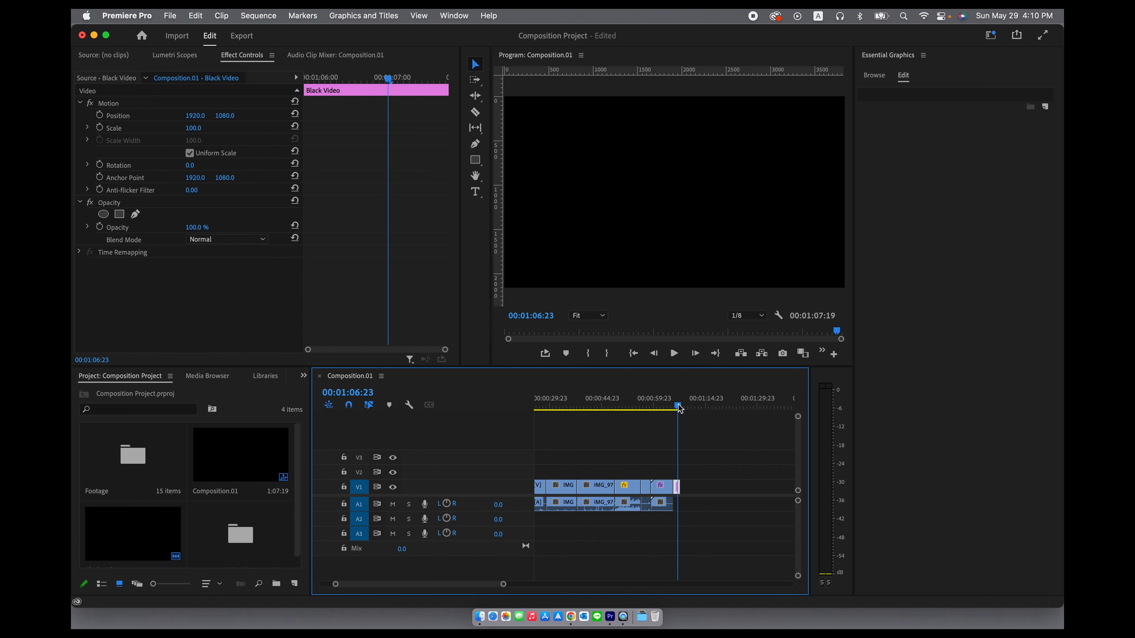
{"action": "key", "text": "equal"}
{"action": "key", "text": "equal"}
{"action": "key", "text": "super+equal"}
{"action": "key", "text": "super+equal"}
{"action": "key", "text": "super+equal"}
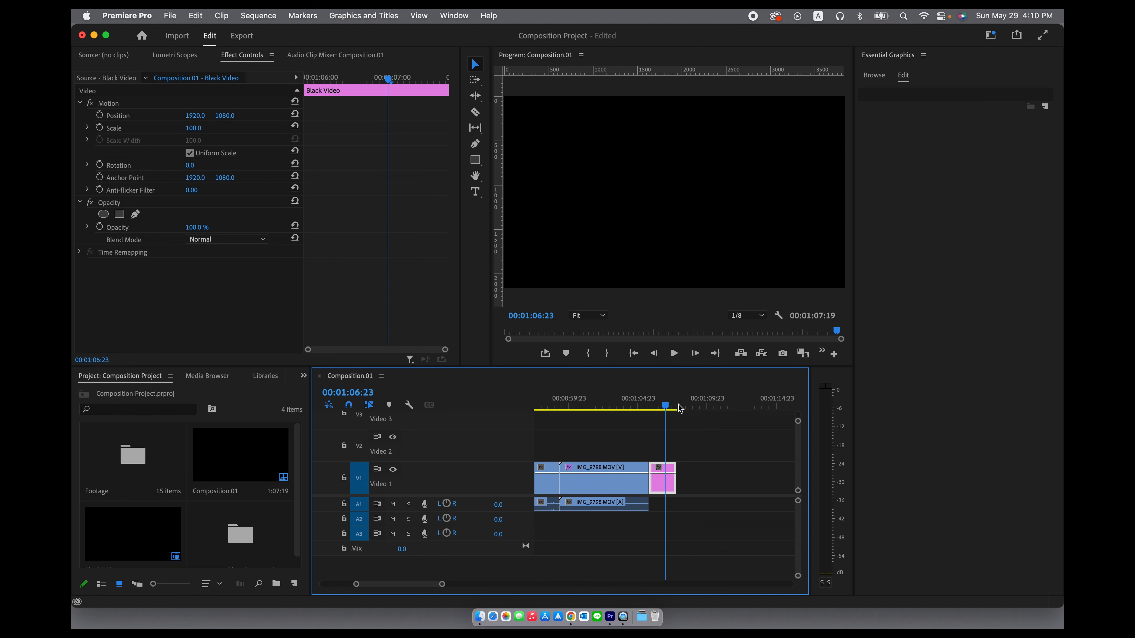
{"action": "key", "text": "super+equal"}
{"action": "key", "text": "equal"}
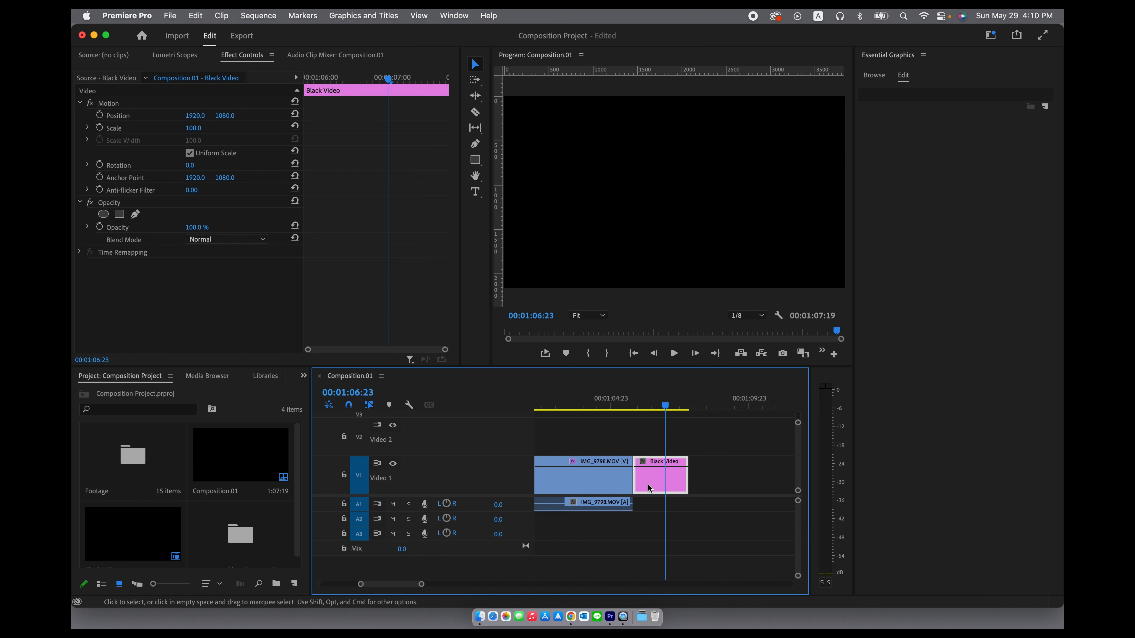
{"action": "left_click_drag", "start_coordinate": [754, 492], "coordinate": [787, 486]}
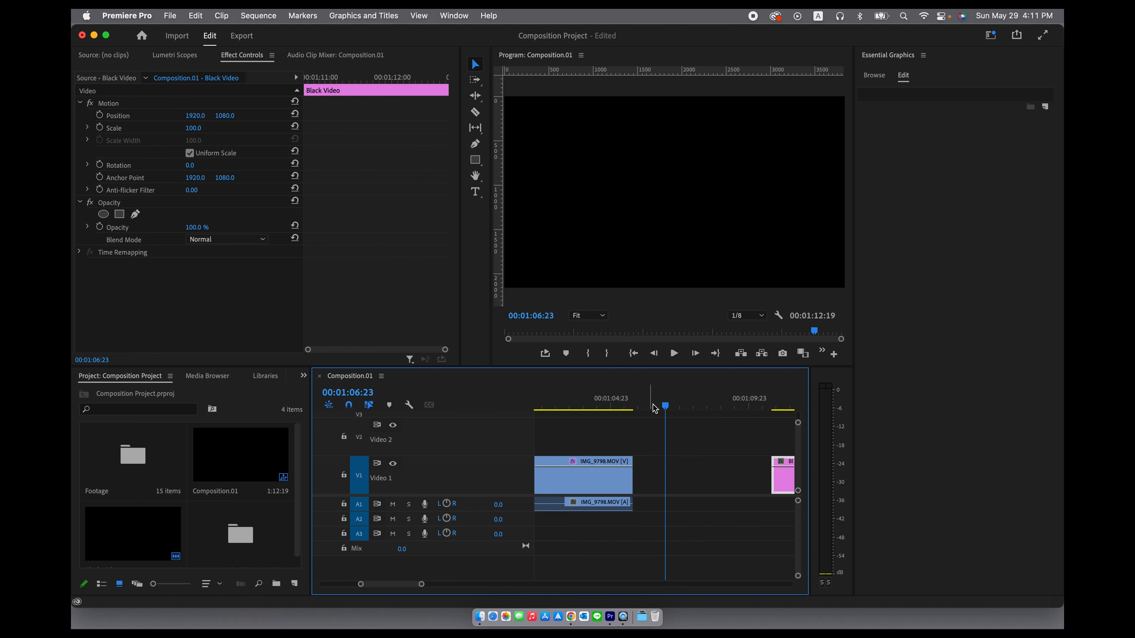
Add a two-line text title with the filmmaker's surname and 2022 in the closing gap, starting at 00:01:06:15
{"action": "left_click_drag", "start_coordinate": [664, 407], "coordinate": [656, 407]}
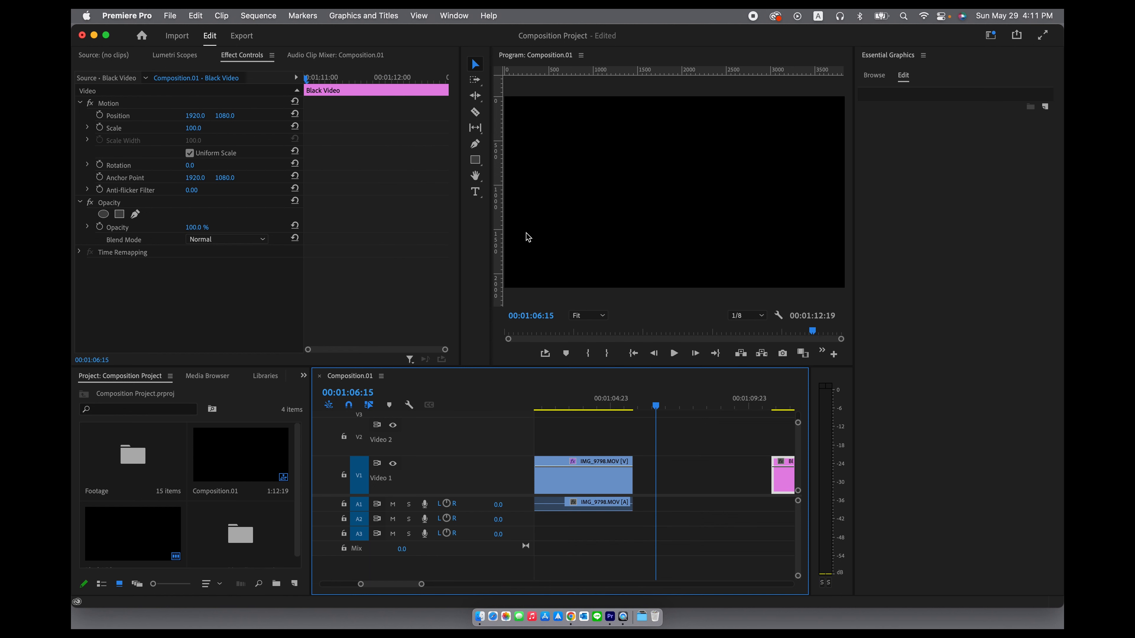
{"action": "left_click", "coordinate": [475, 193]}
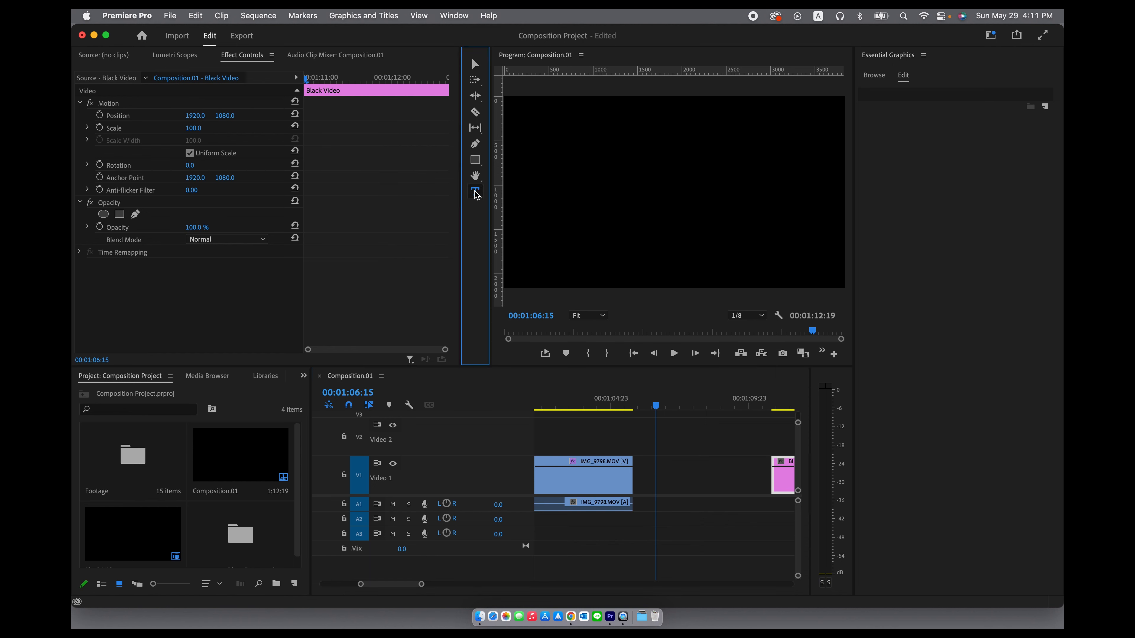
{"action": "left_click", "coordinate": [573, 164]}
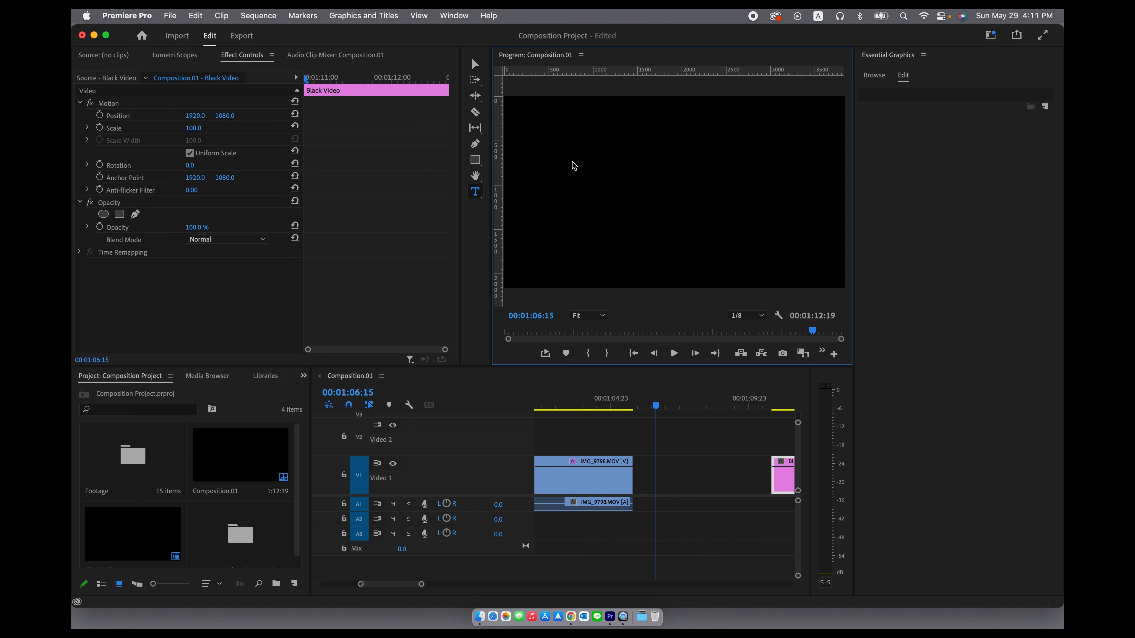
{"action": "left_click", "coordinate": [574, 166]}
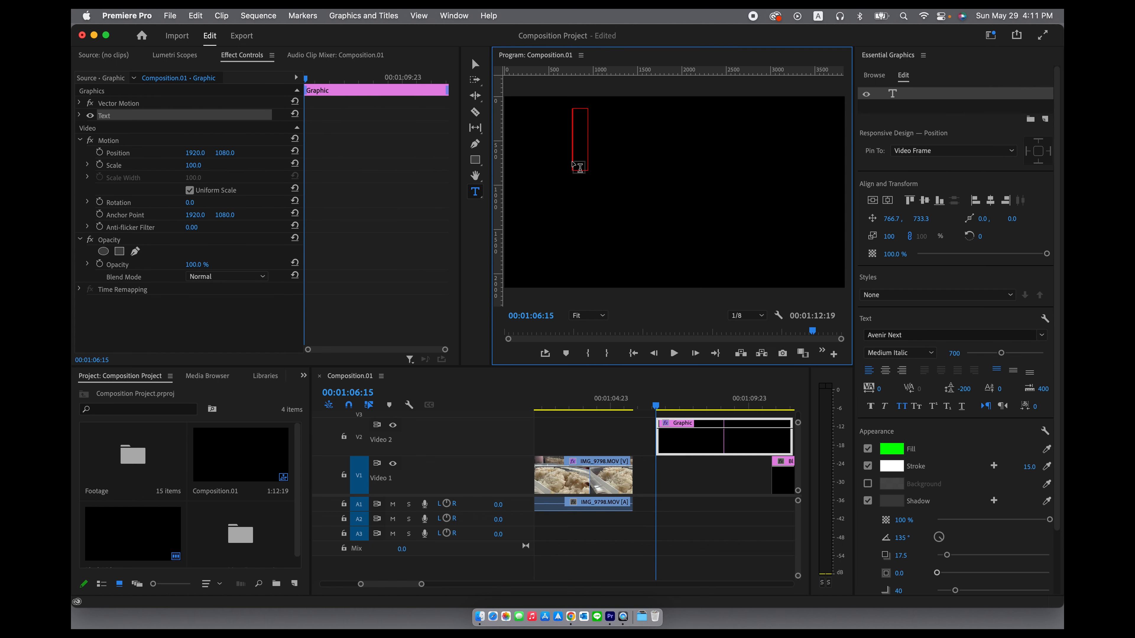
{"action": "type", "text": "Ollestad"}
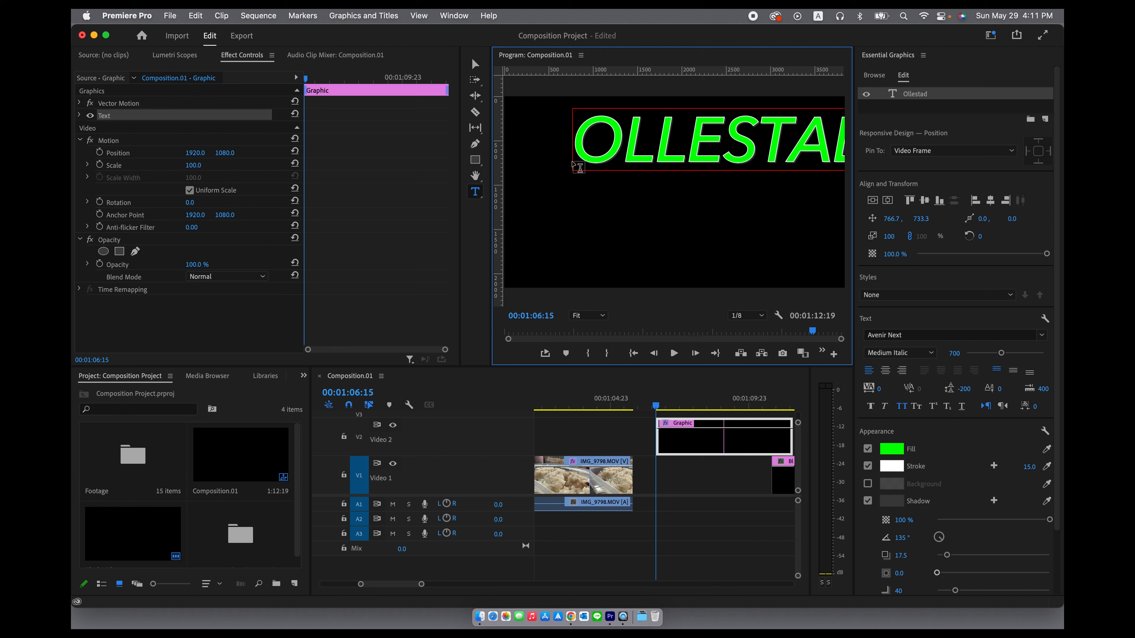
{"action": "key", "text": "Return"}
{"action": "type", "text": "2022"}
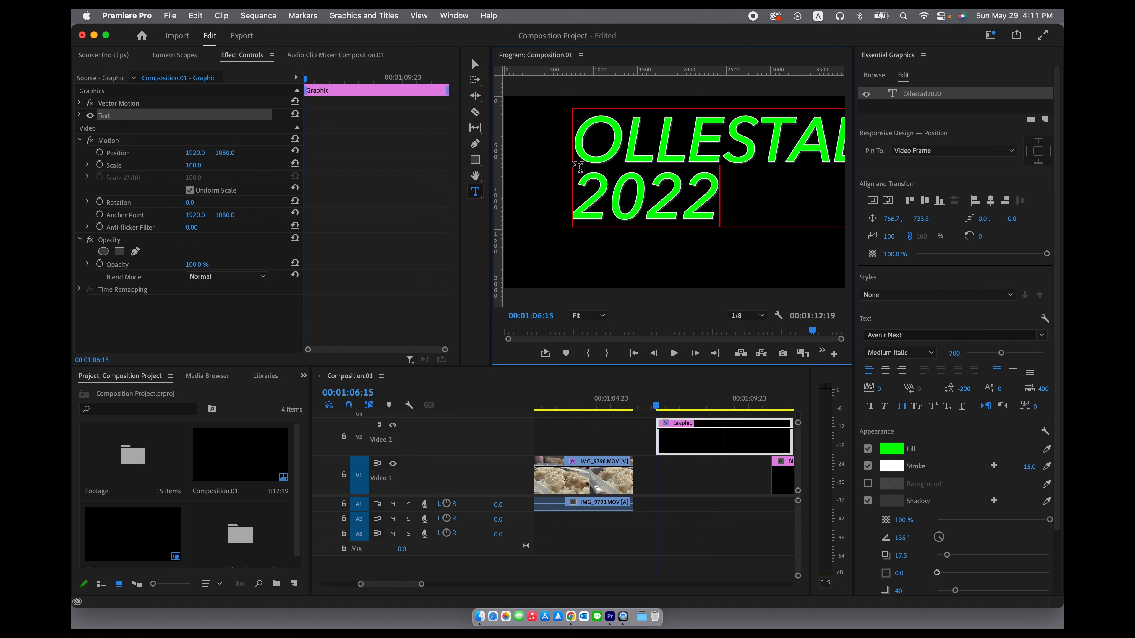
{"action": "key", "text": "super+a"}
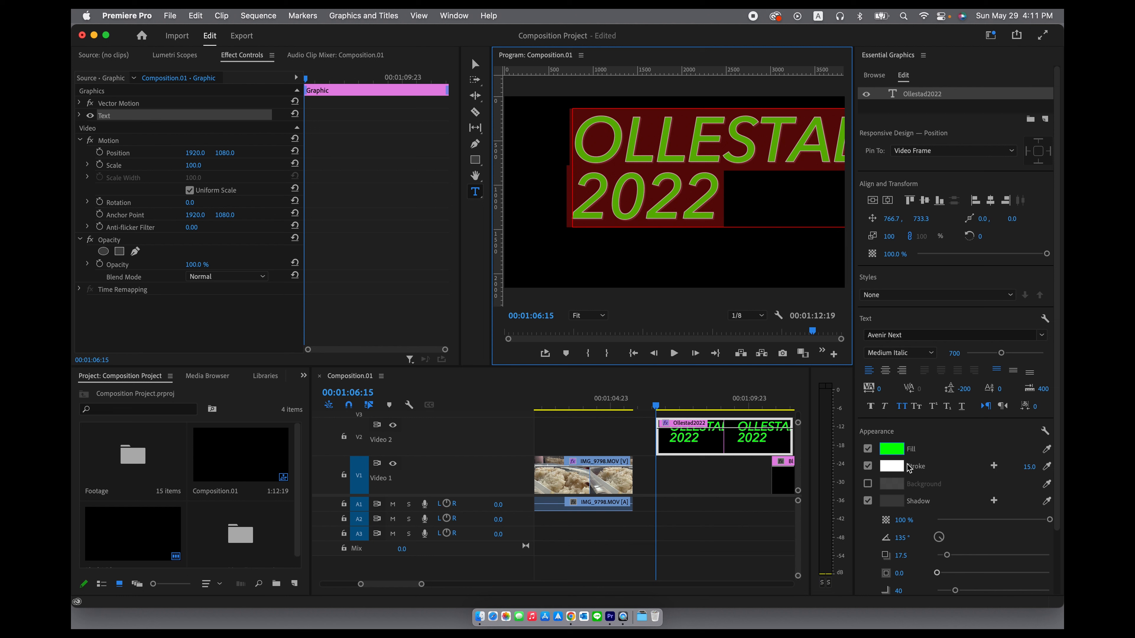
{"action": "left_click", "coordinate": [890, 448]}
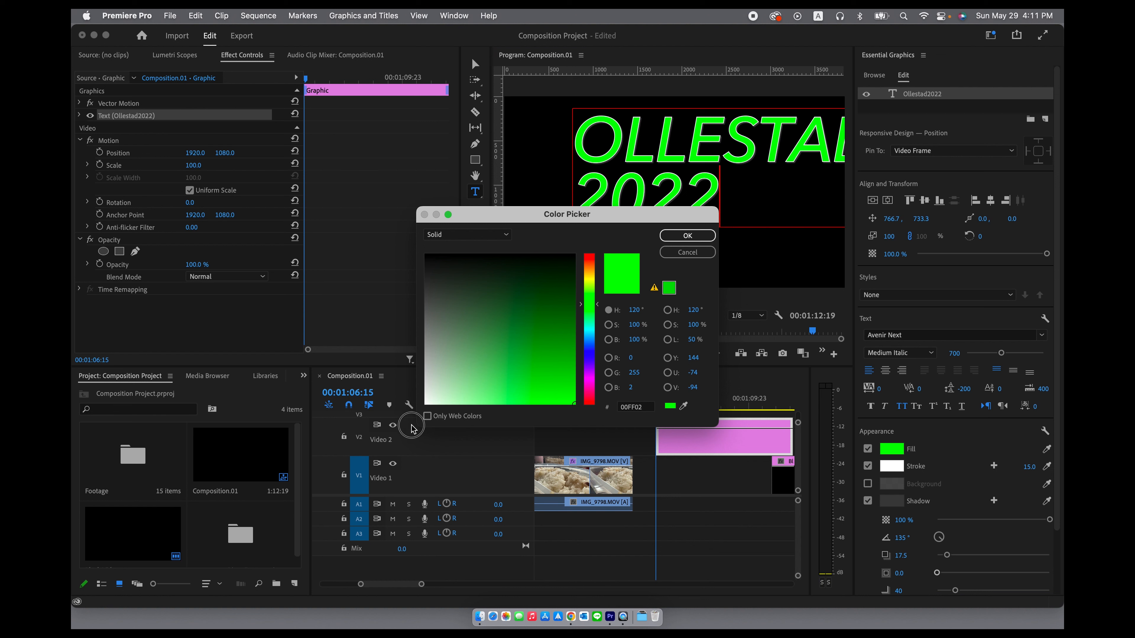
{"action": "left_click", "coordinate": [426, 347]}
{"action": "left_click", "coordinate": [677, 239]}
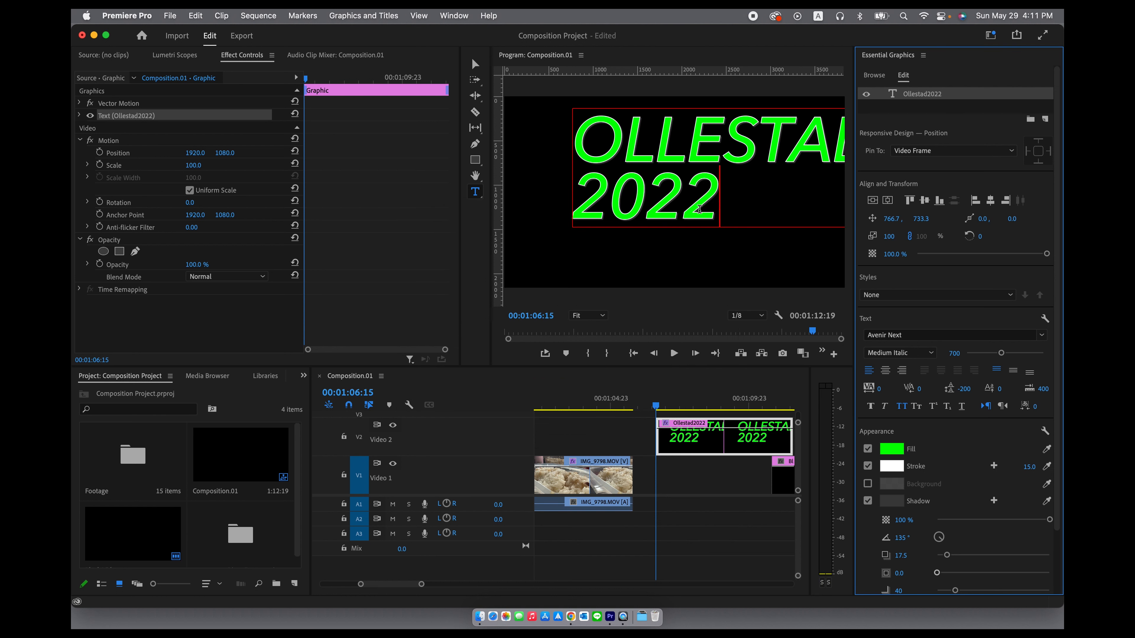
Set the fill of both lines of the closing title to light grey, B1B3B1
{"action": "left_click", "coordinate": [570, 137]}
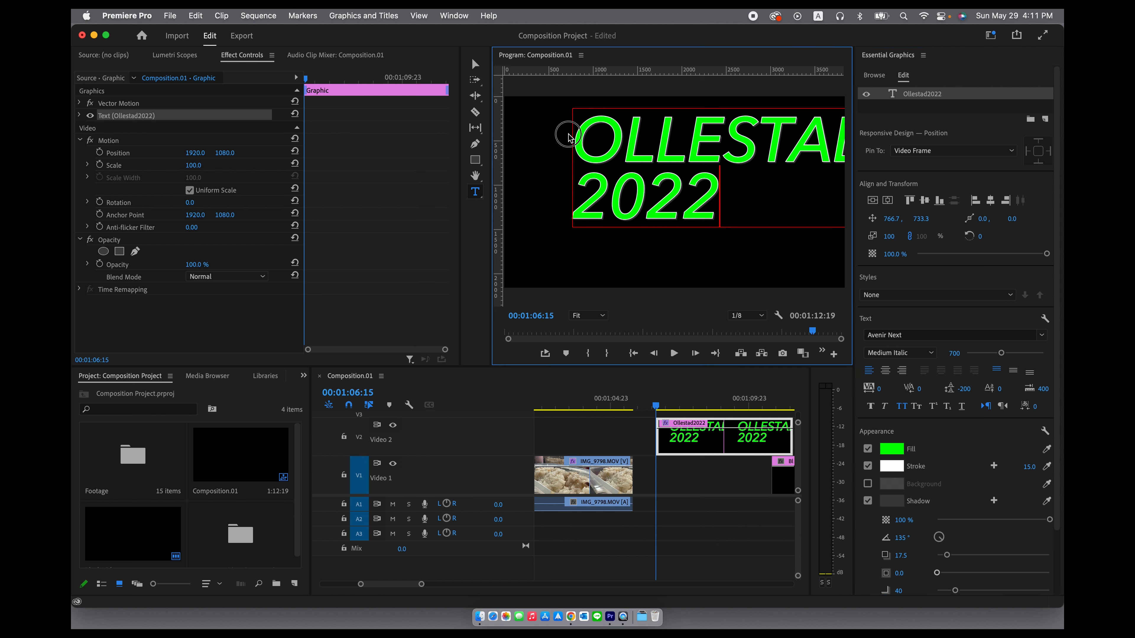
{"action": "left_click_drag", "start_coordinate": [570, 133], "coordinate": [578, 126]}
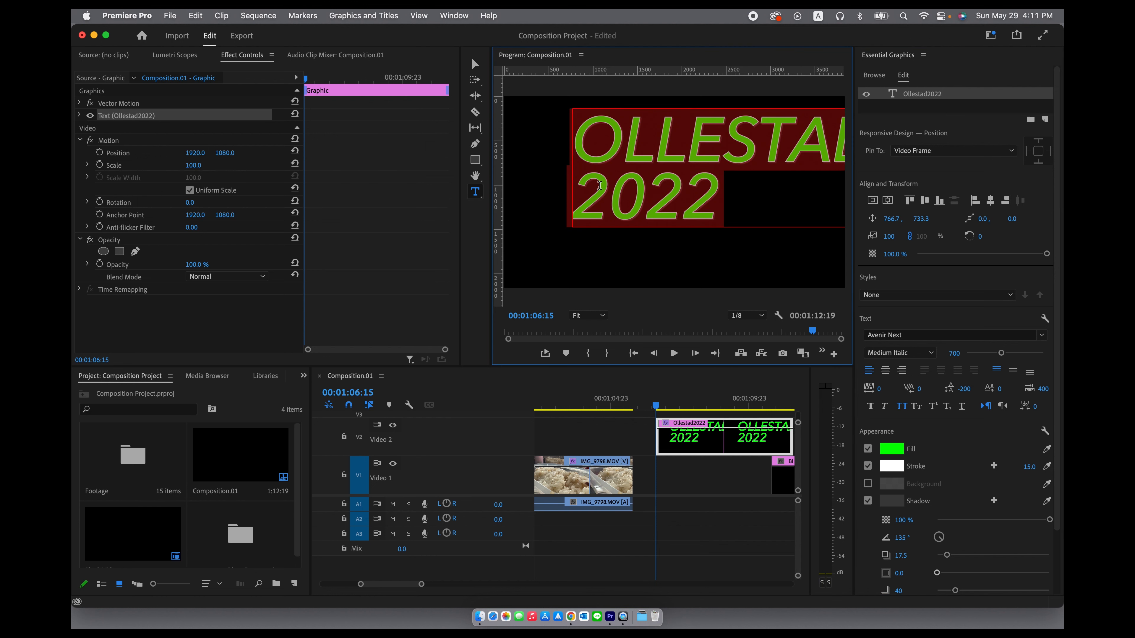
{"action": "left_click", "coordinate": [892, 449]}
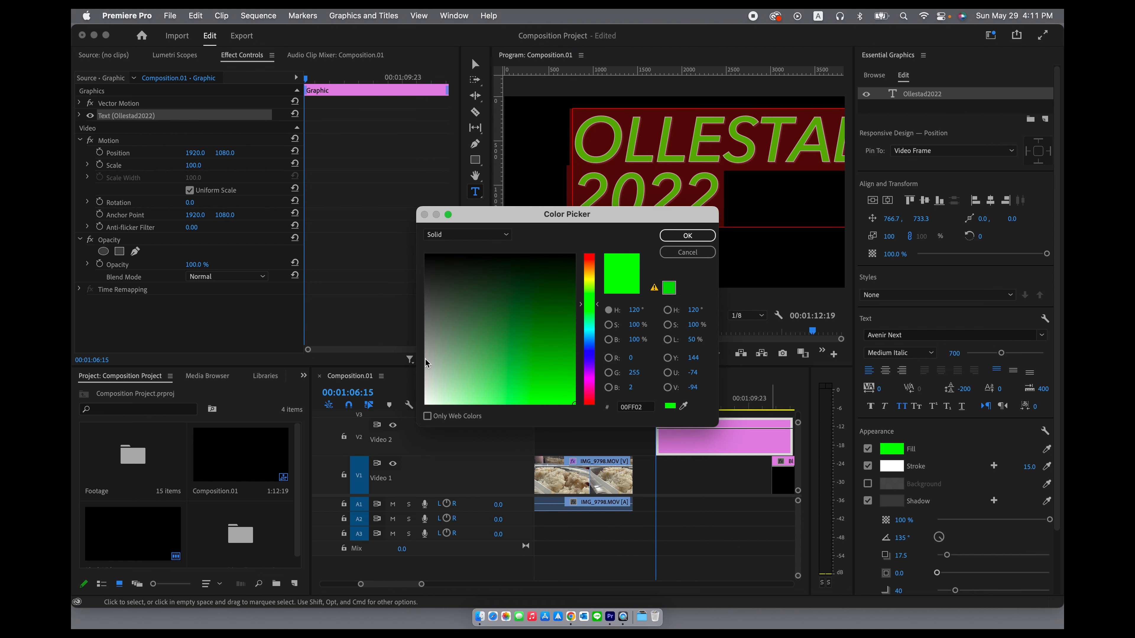
{"action": "left_click", "coordinate": [427, 360]}
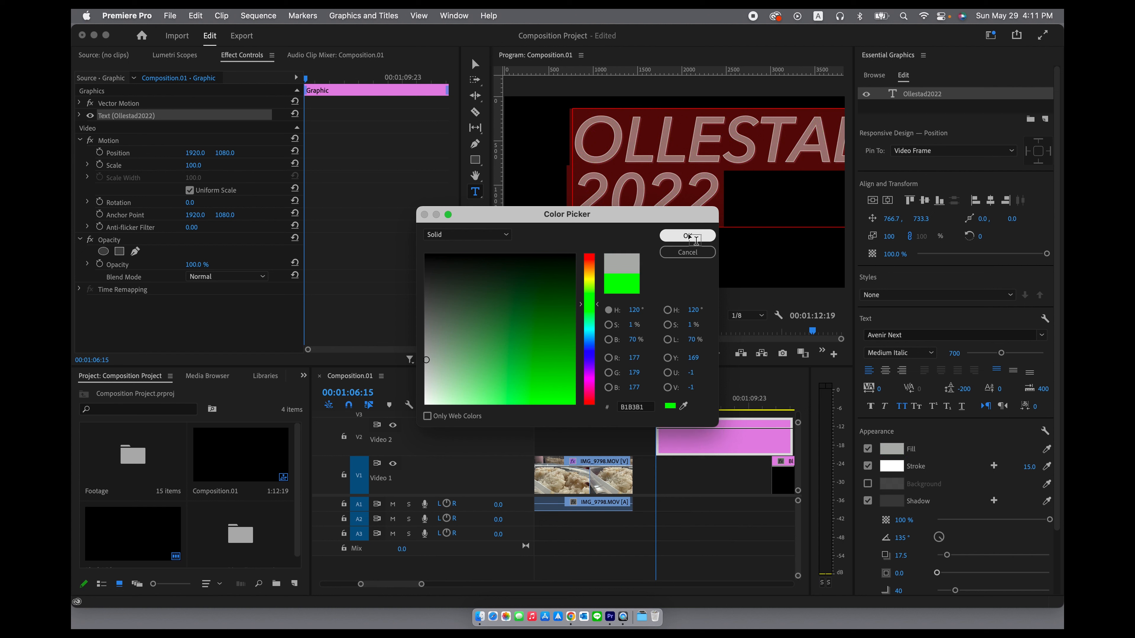
{"action": "left_click", "coordinate": [687, 235]}
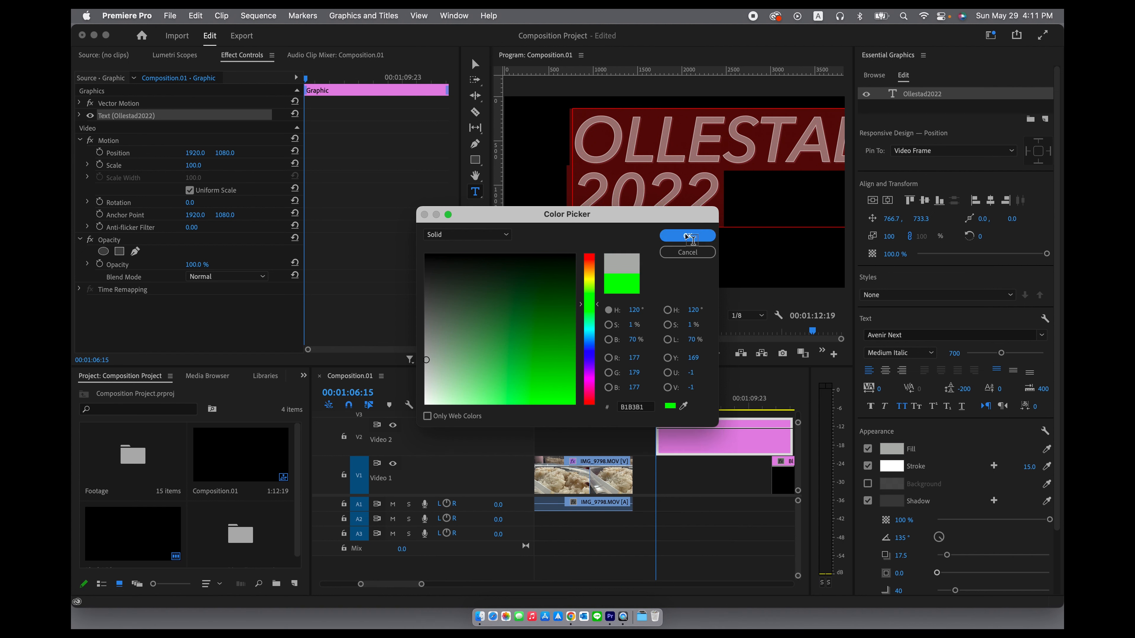
Turn off the closing title's shadow and stroke, and set its Avenir Next font style to Regular
{"action": "left_click", "coordinate": [867, 501]}
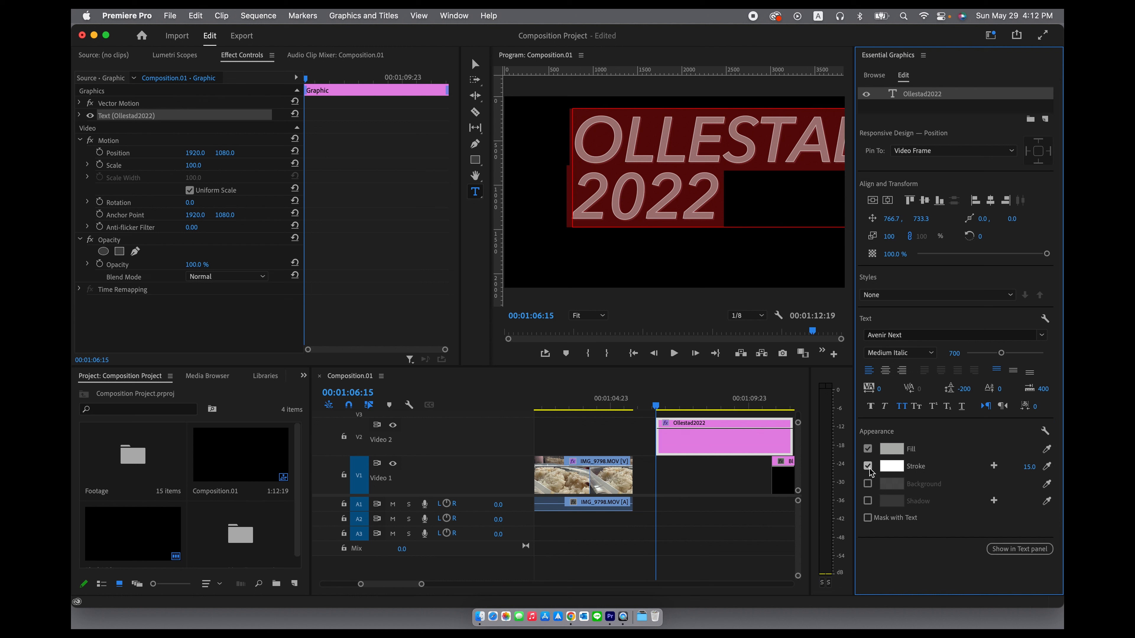
{"action": "left_click", "coordinate": [867, 467]}
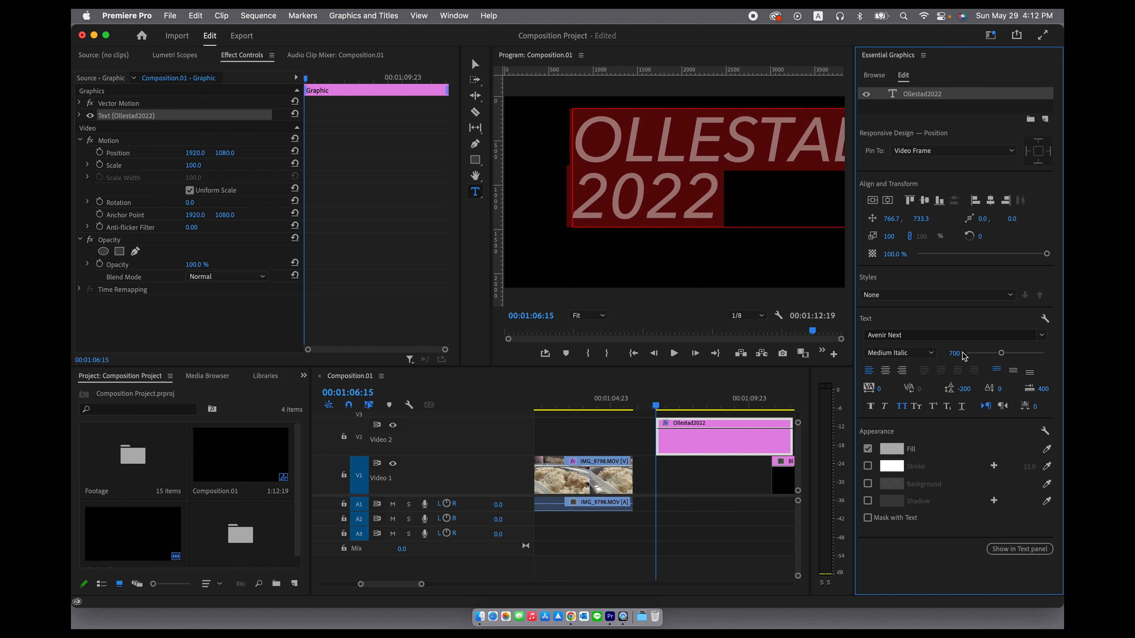
{"action": "left_click", "coordinate": [898, 353]}
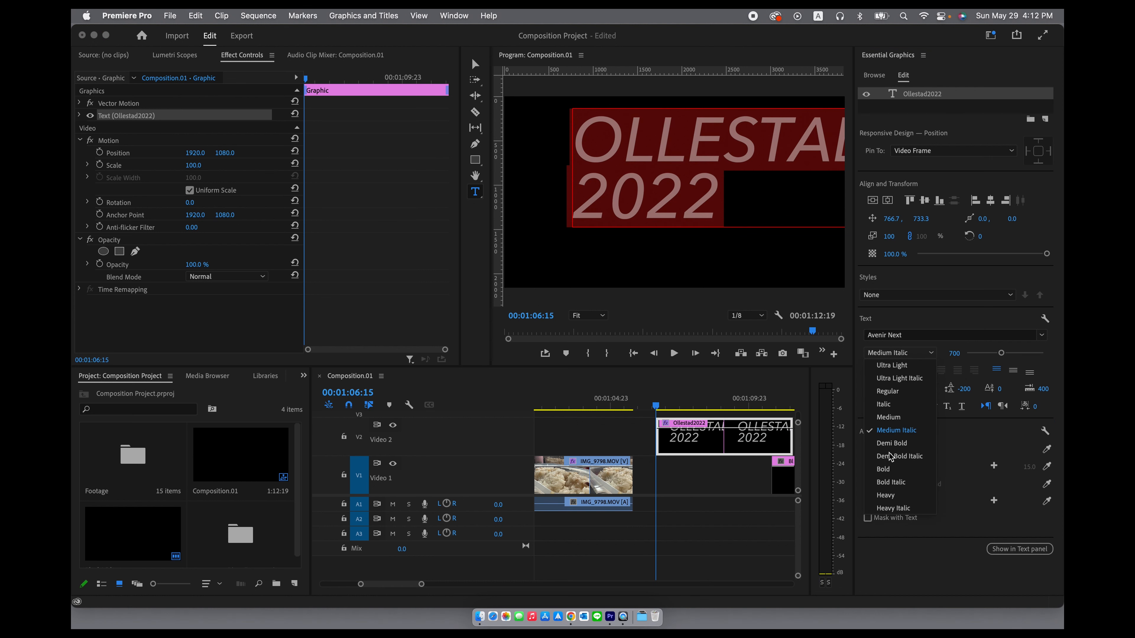
{"action": "left_click", "coordinate": [902, 392]}
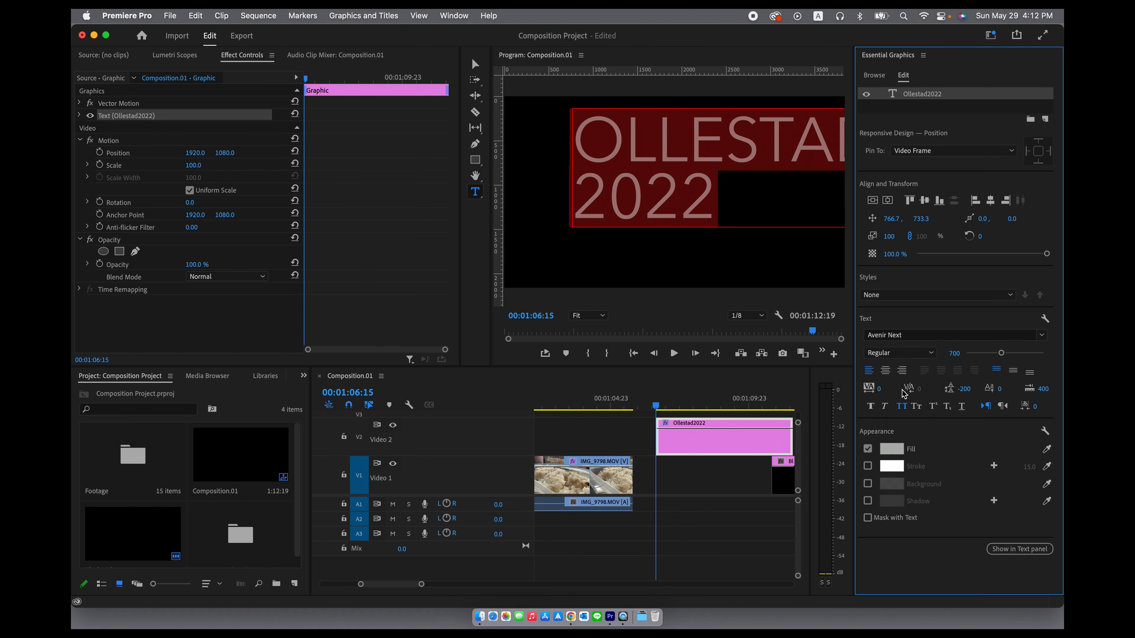
Set the closing title's font size to 100 and its leading to 0
{"action": "left_click", "coordinate": [950, 350]}
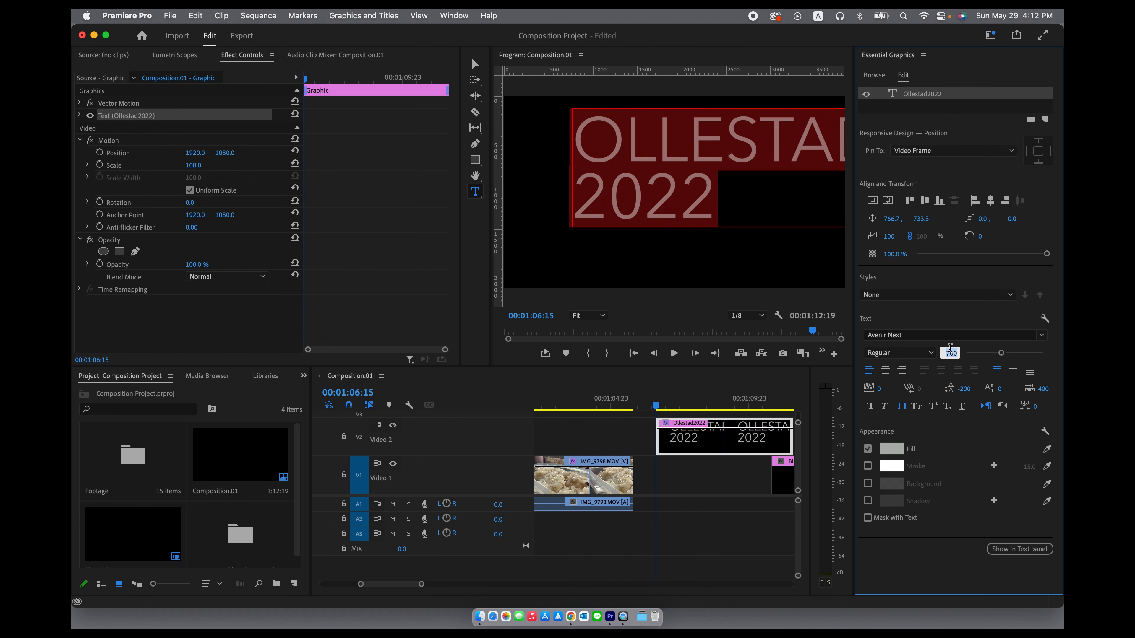
{"action": "type", "text": "70"}
{"action": "key", "text": "Return"}
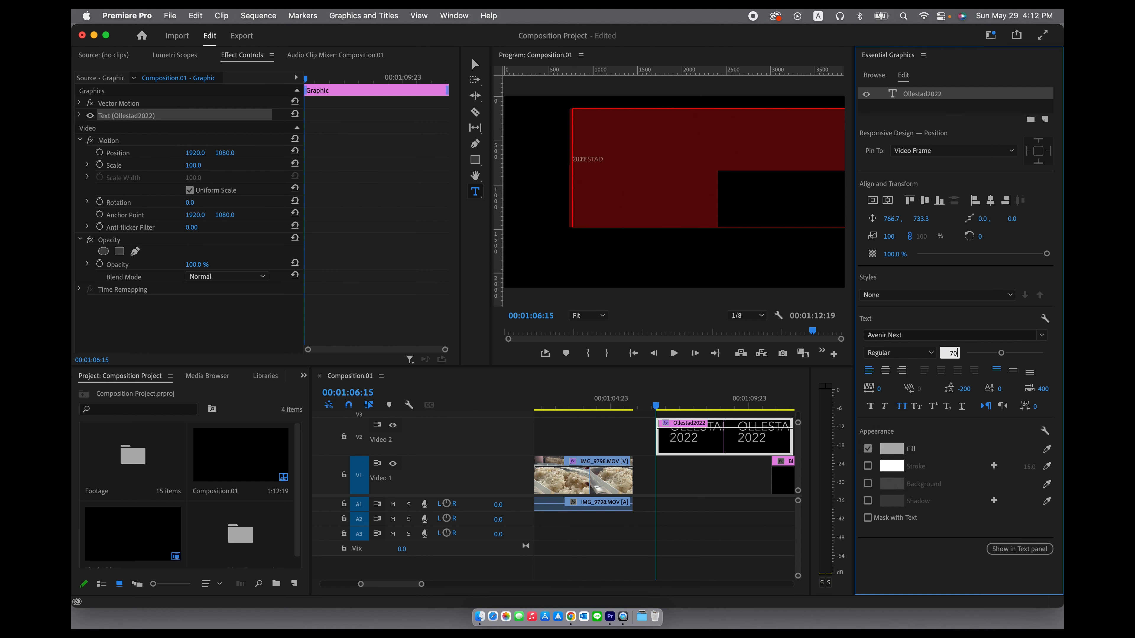
{"action": "left_click_drag", "start_coordinate": [956, 356], "coordinate": [951, 352]}
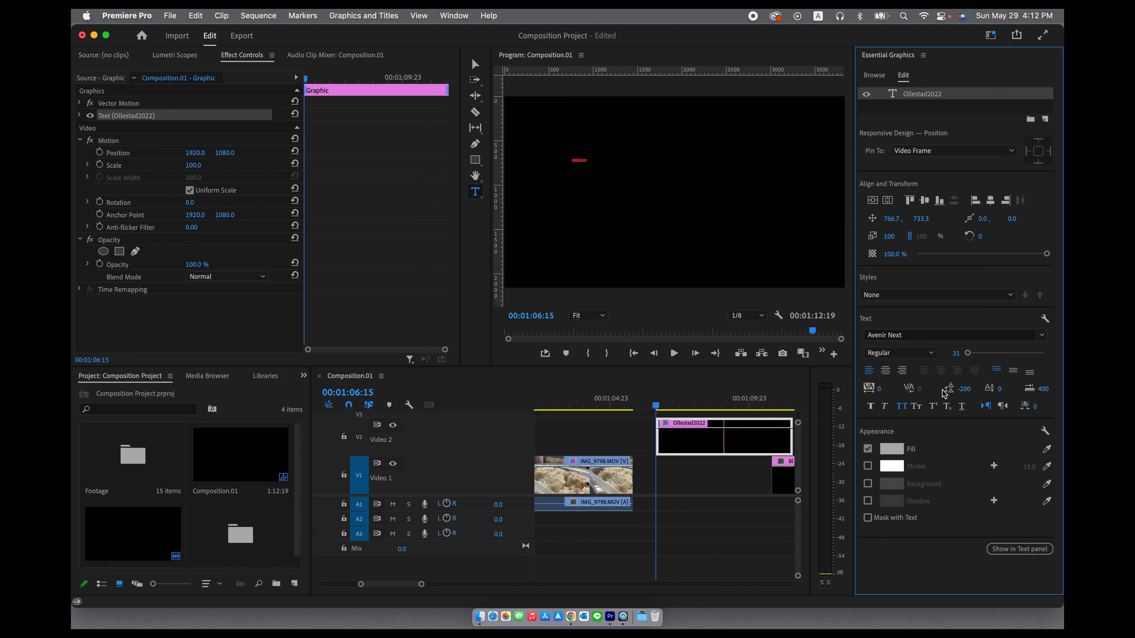
{"action": "left_click_drag", "start_coordinate": [955, 352], "coordinate": [950, 352]}
{"action": "left_click", "coordinate": [952, 353]}
{"action": "type", "text": "100"}
{"action": "key", "text": "Return"}
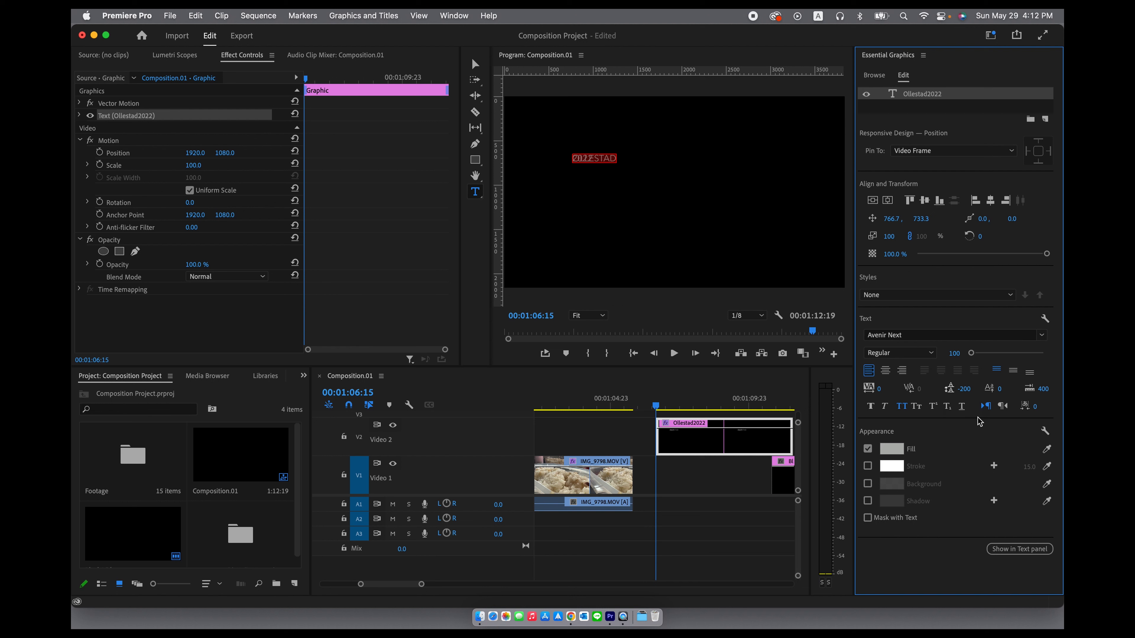
{"action": "left_click", "coordinate": [968, 389]}
{"action": "type", "text": "0"}
{"action": "key", "text": "Return"}
Join the surname and 2022 onto one line and centre the closing title vertically and horizontally in the frame
{"action": "left_click", "coordinate": [576, 169]}
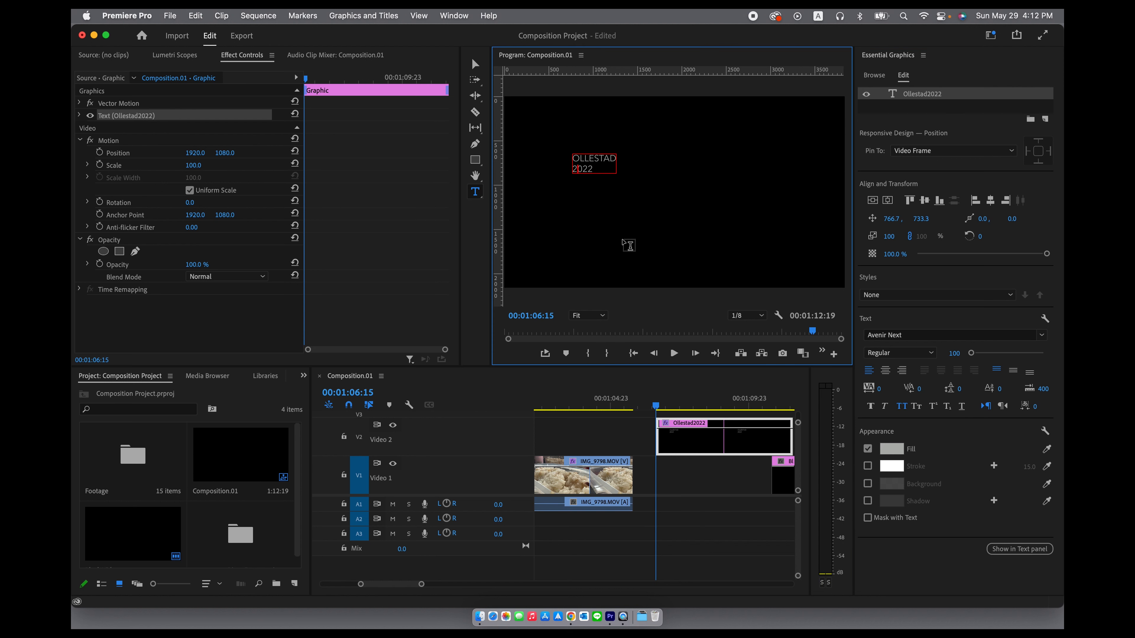
{"action": "key", "text": "BackSpace"}
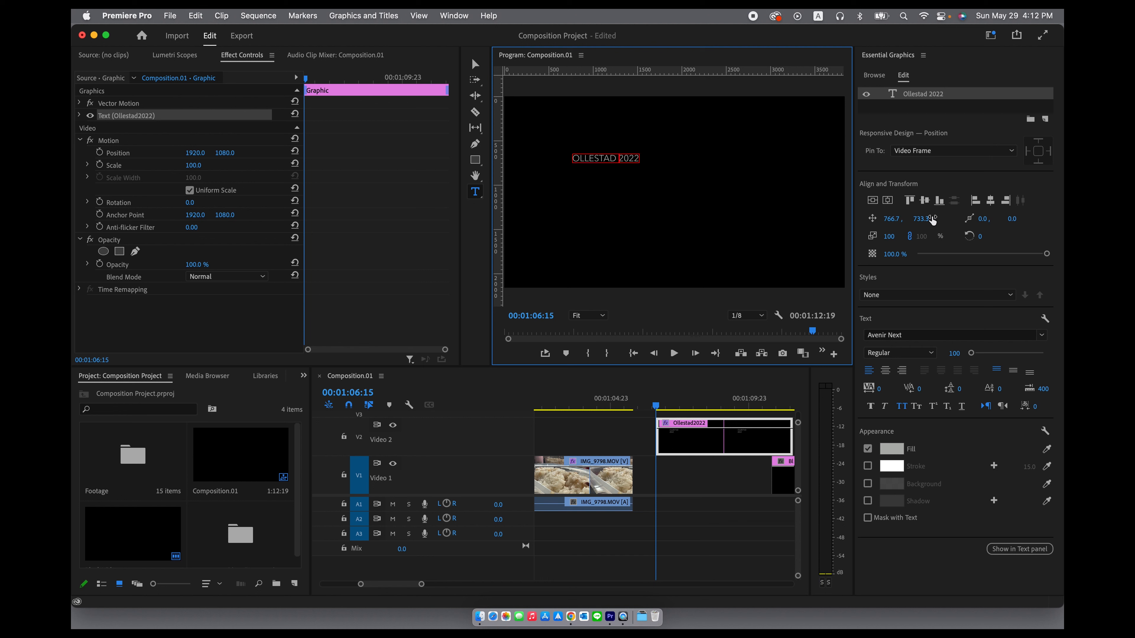
{"action": "left_click", "coordinate": [873, 202]}
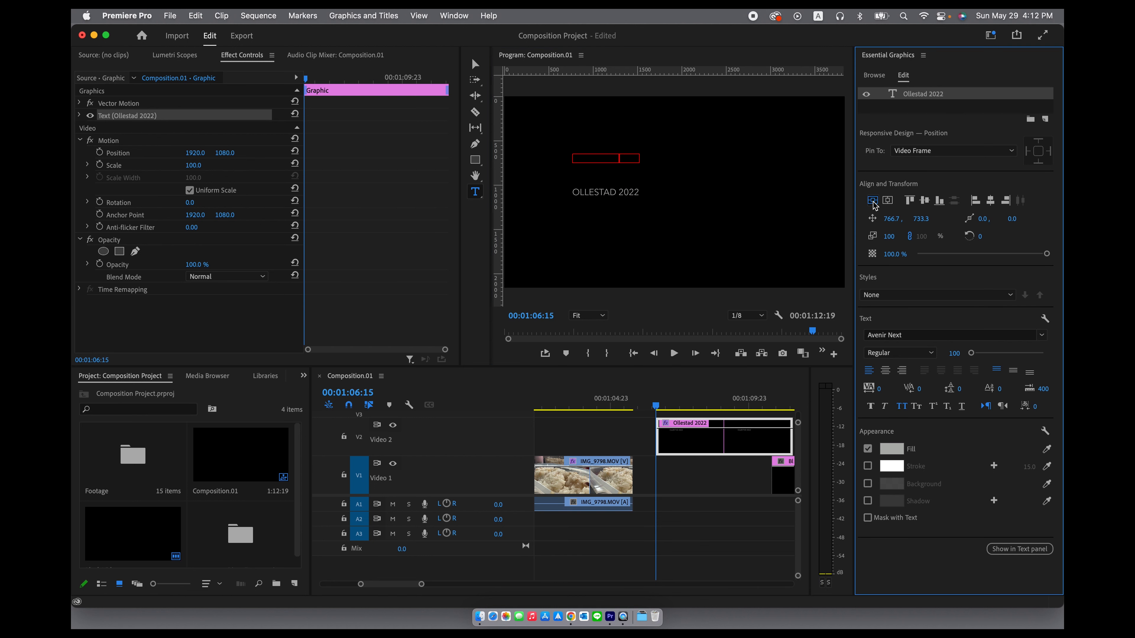
{"action": "left_click", "coordinate": [889, 202]}
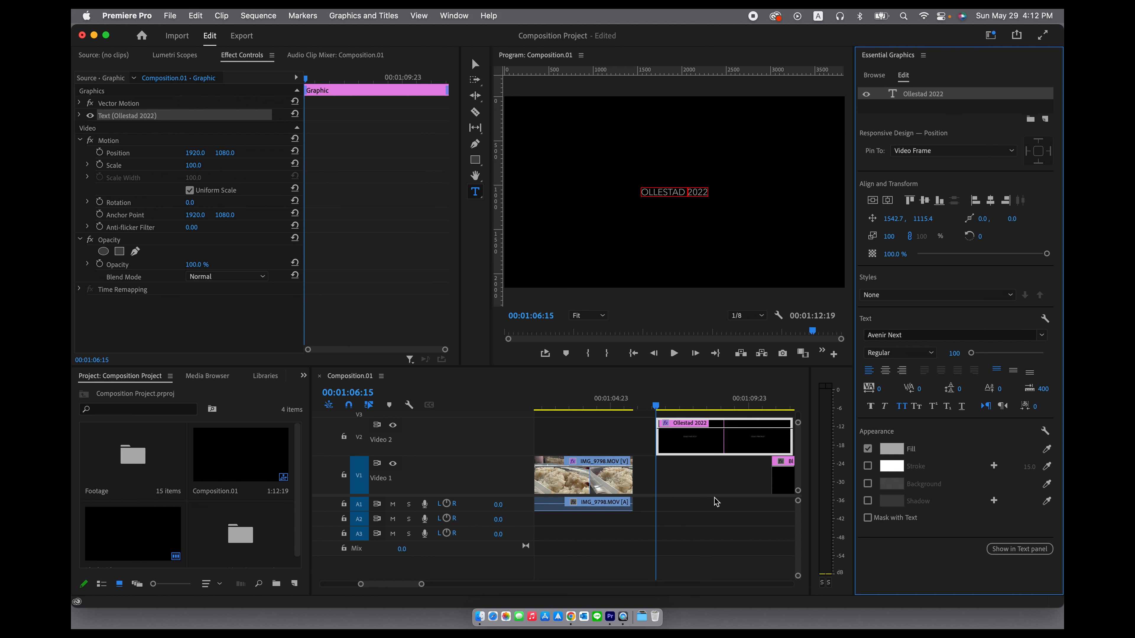
Trim the end of the closing title clip so it lasts about 2 seconds
{"action": "key", "text": "v"}
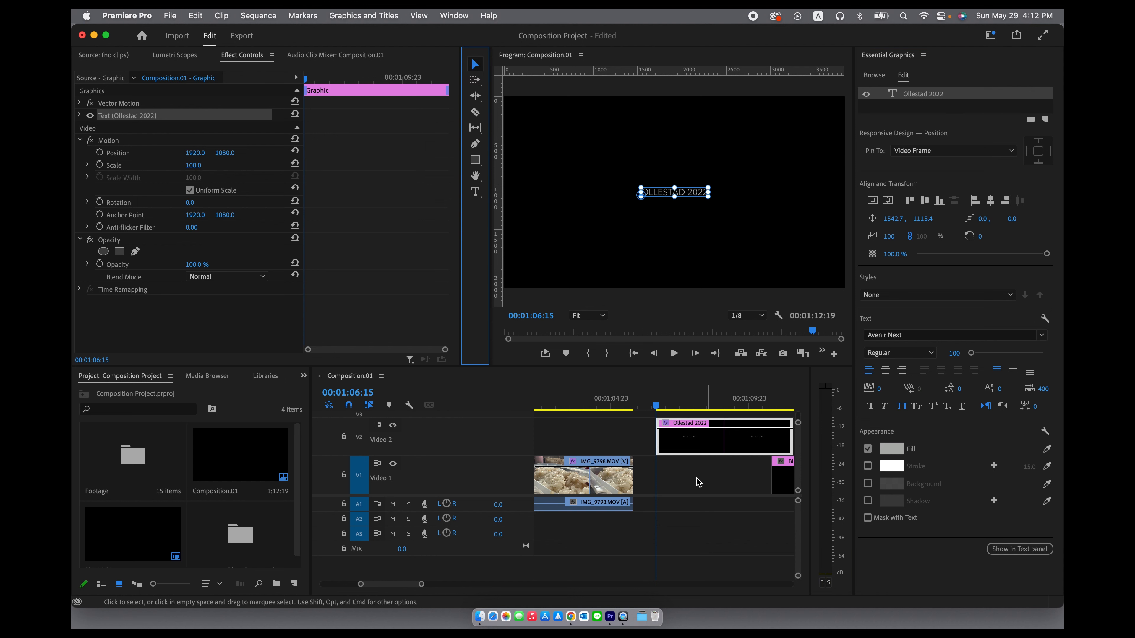
{"action": "left_click", "coordinate": [758, 468]}
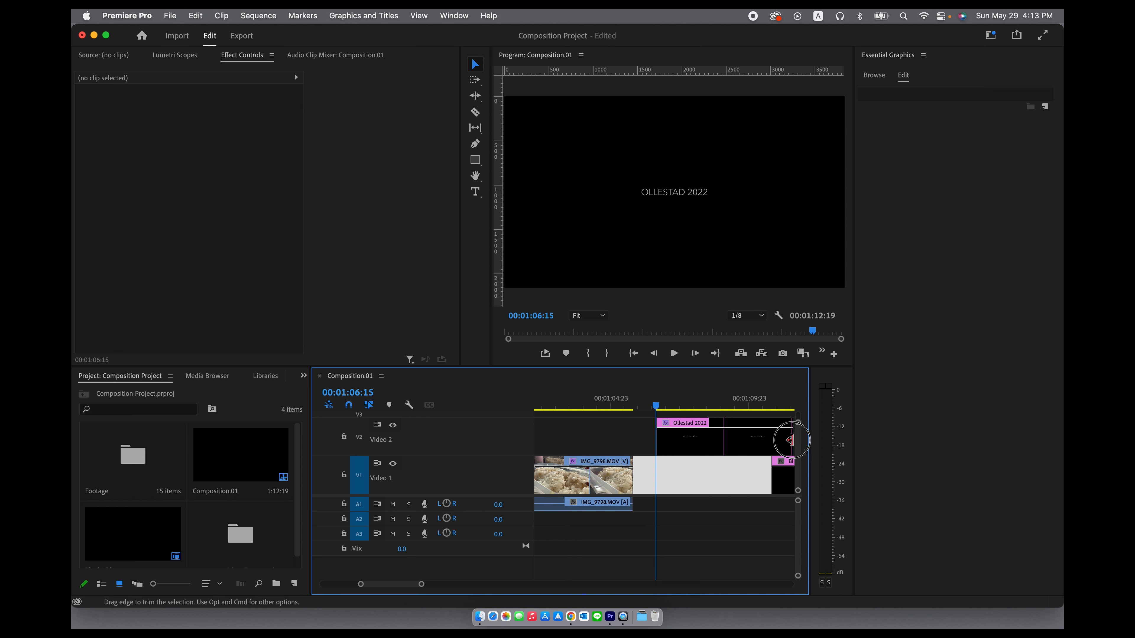
{"action": "left_click_drag", "start_coordinate": [720, 438], "coordinate": [708, 440]}
{"action": "left_click", "coordinate": [724, 471]}
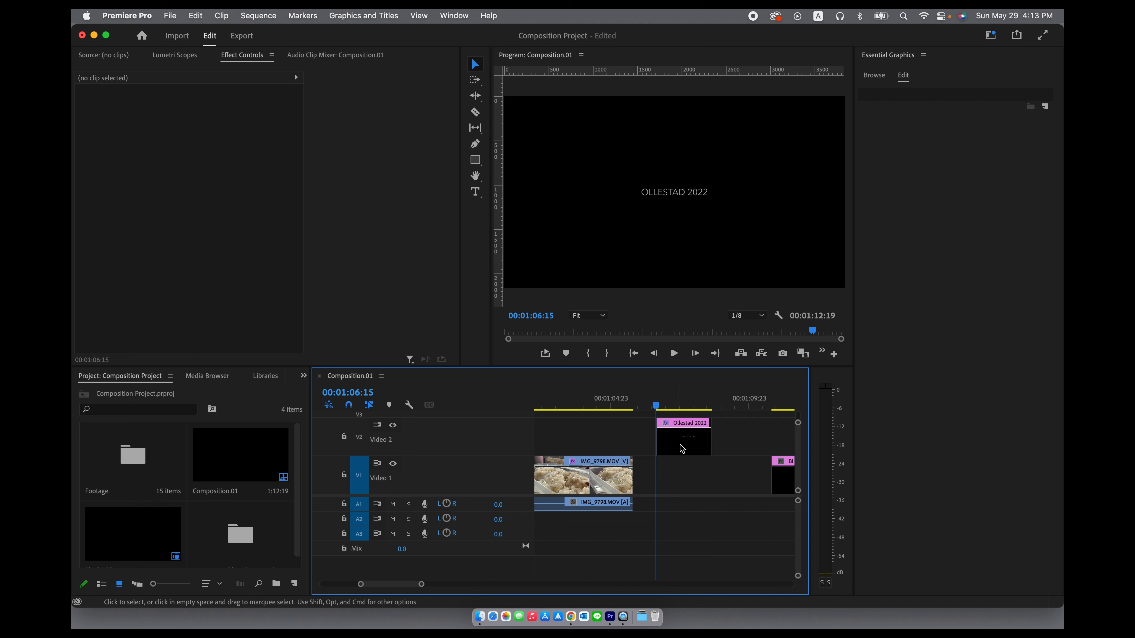
Move the closing title clip down to Video 1 at 00:01:06:15 and place the Black Video clip directly after it
{"action": "left_click", "coordinate": [697, 480]}
{"action": "left_click_drag", "start_coordinate": [682, 445], "coordinate": [678, 482]}
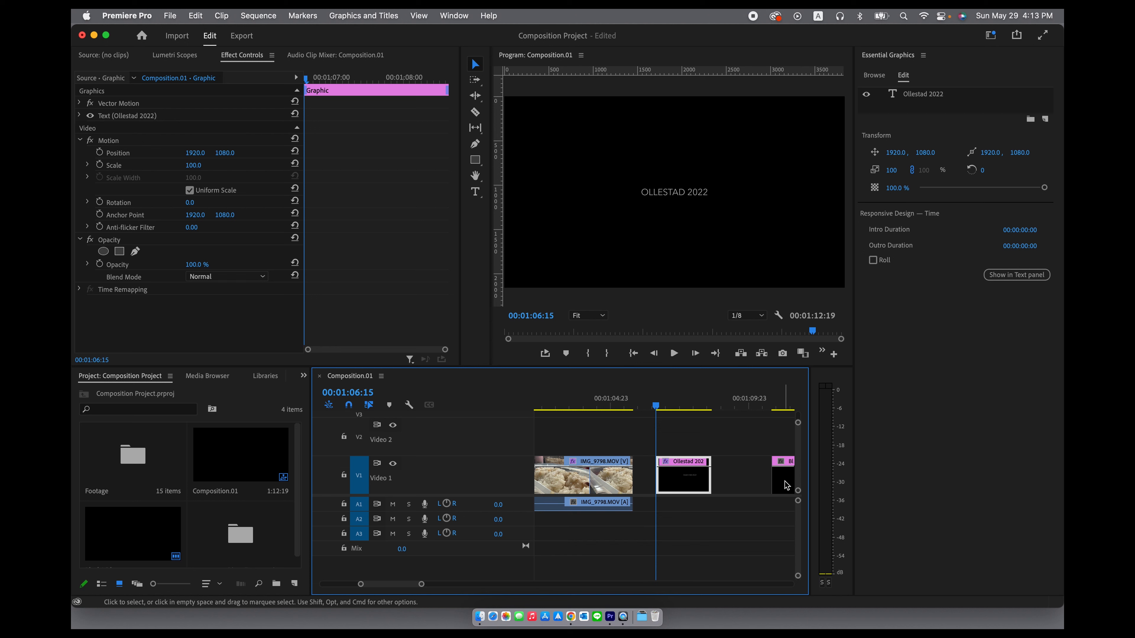
{"action": "left_click", "coordinate": [763, 481]}
{"action": "left_click_drag", "start_coordinate": [786, 481], "coordinate": [727, 483]}
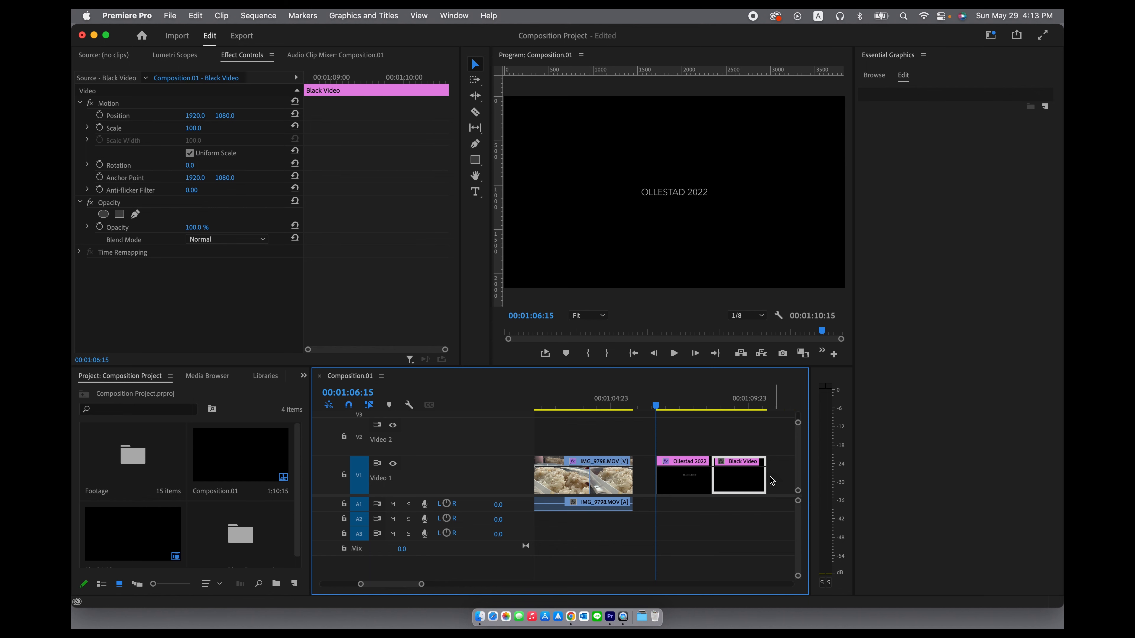
Play the film's ending from 00:01:03:02, and play the opening titles from the start of the sequence
{"action": "left_click", "coordinate": [558, 404]}
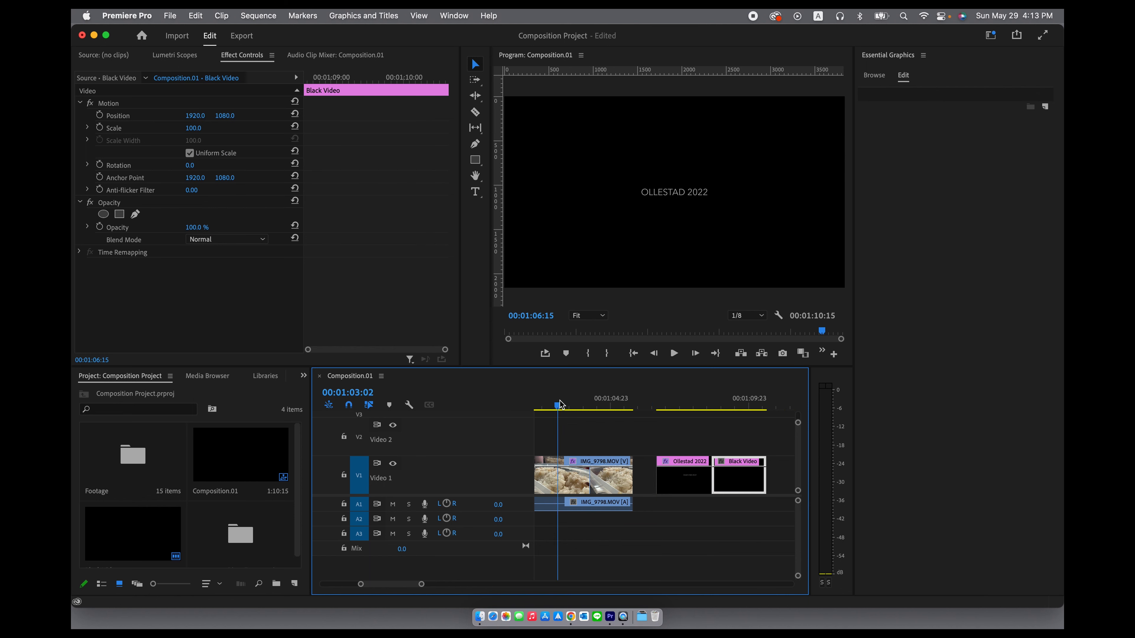
{"action": "key", "text": "space"}
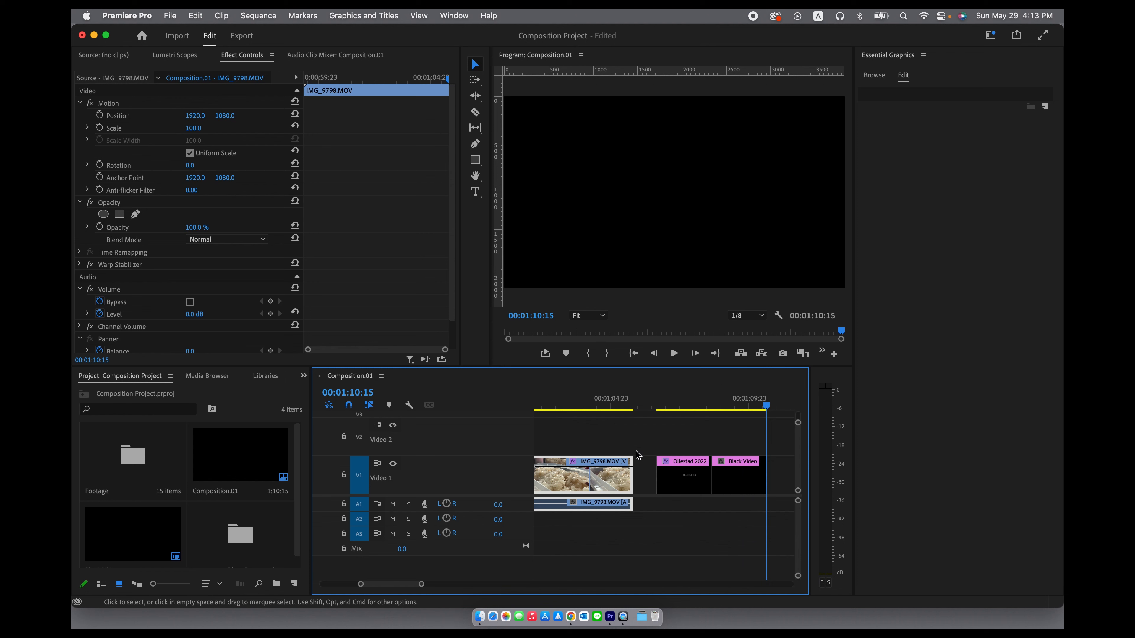
{"action": "key", "text": "space"}
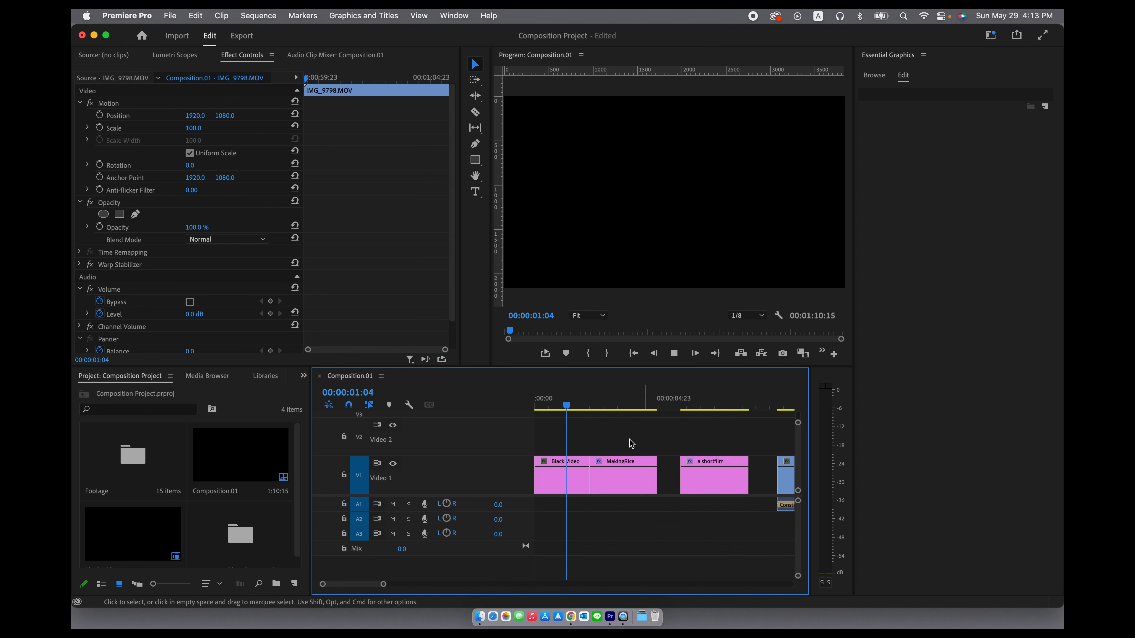
Apply the default Cross Dissolve and Constant Power transitions to the end of IMG_9798.MOV
{"action": "left_click_drag", "start_coordinate": [383, 587], "coordinate": [842, 599]}
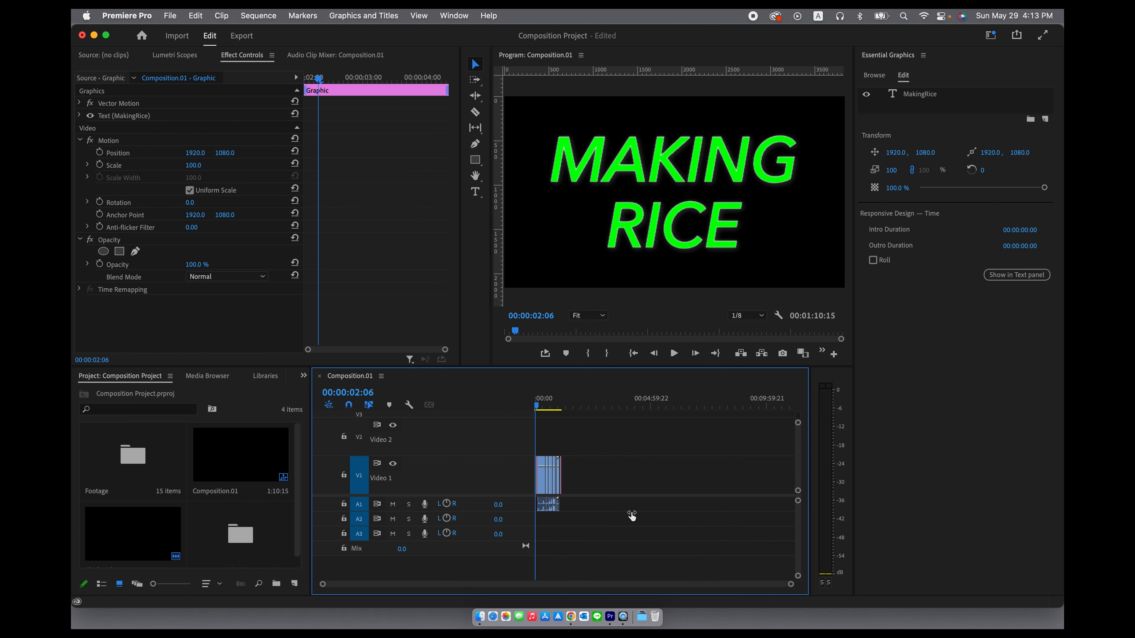
{"action": "key", "text": "="}
{"action": "left_click_drag", "start_coordinate": [582, 404], "coordinate": [578, 406]}
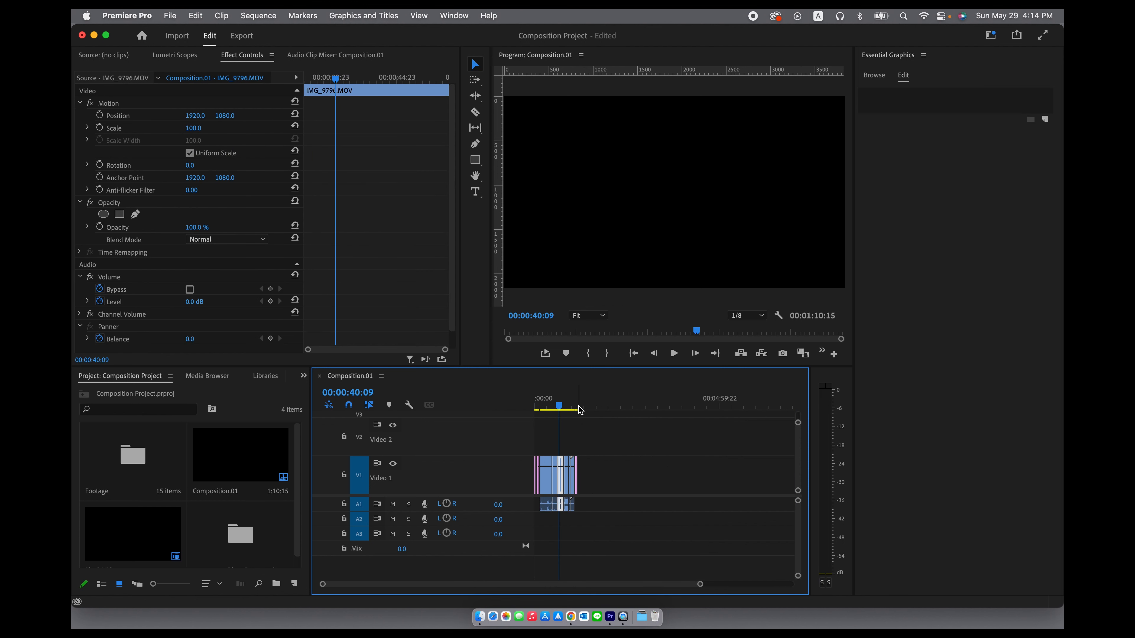
{"action": "key", "text": "="}
{"action": "key", "text": "="}
{"action": "key", "text": "="}
{"action": "key", "text": "="}
{"action": "key", "text": "="}
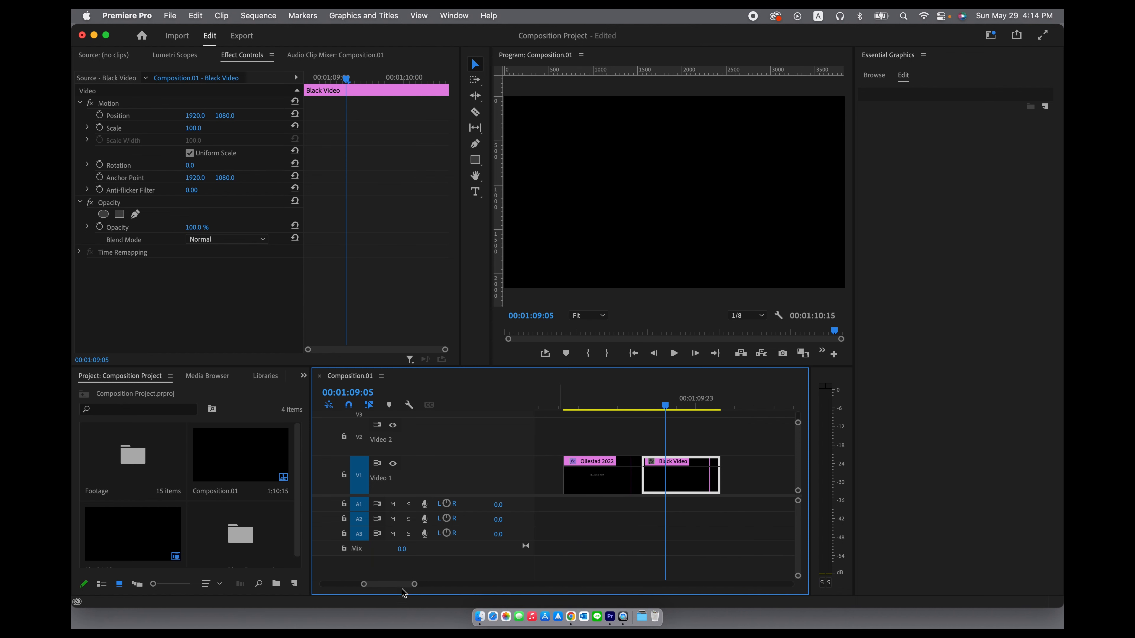
{"action": "left_click_drag", "start_coordinate": [384, 585], "coordinate": [381, 584]}
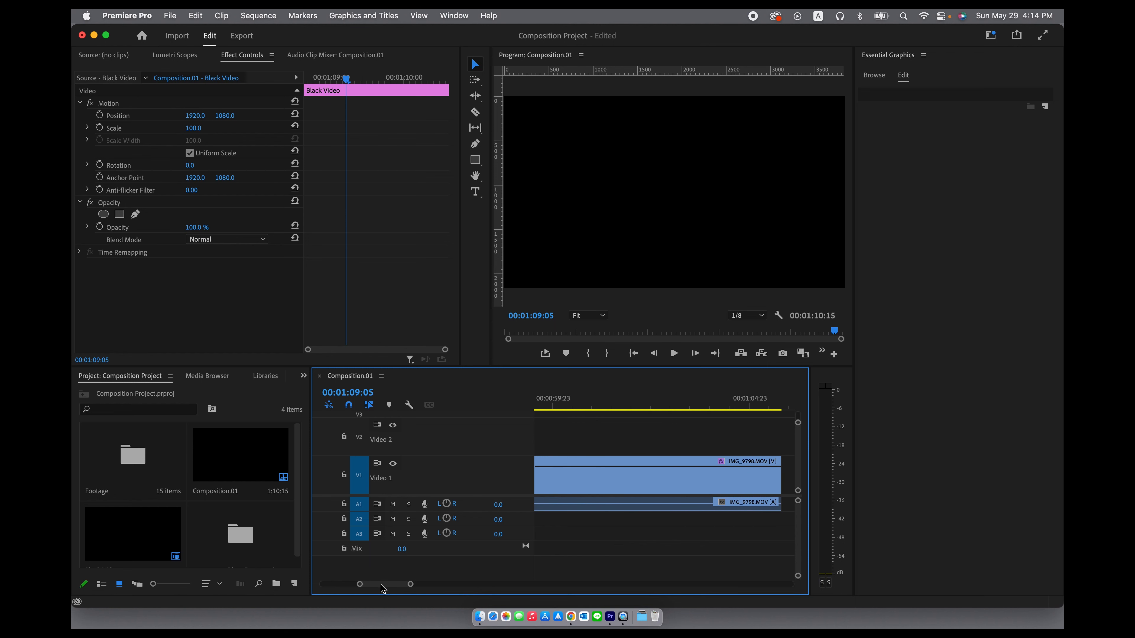
{"action": "right_click", "coordinate": [781, 482]}
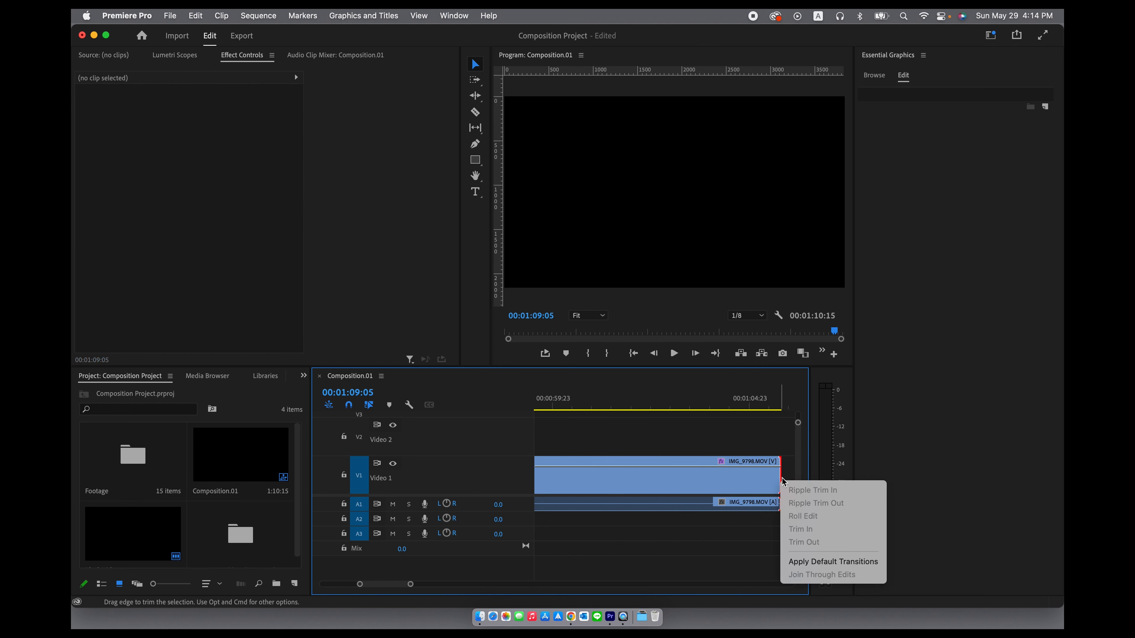
{"action": "left_click", "coordinate": [815, 562]}
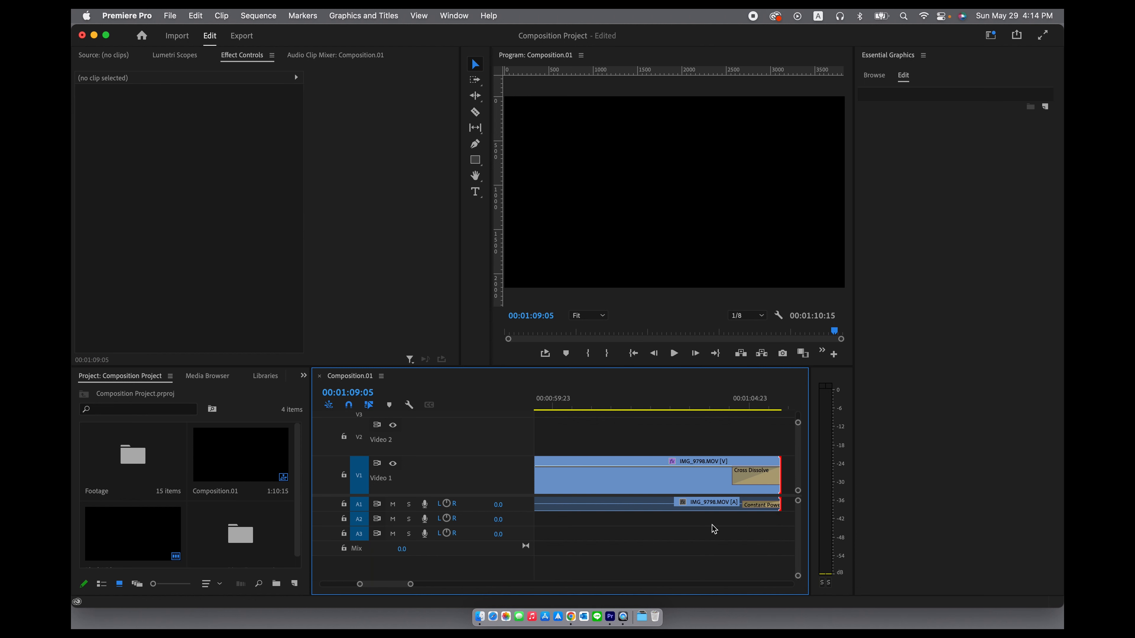
Apply the default Cross Dissolve transition to the start of the closing title clip
{"action": "left_click_drag", "start_coordinate": [386, 584], "coordinate": [390, 589]}
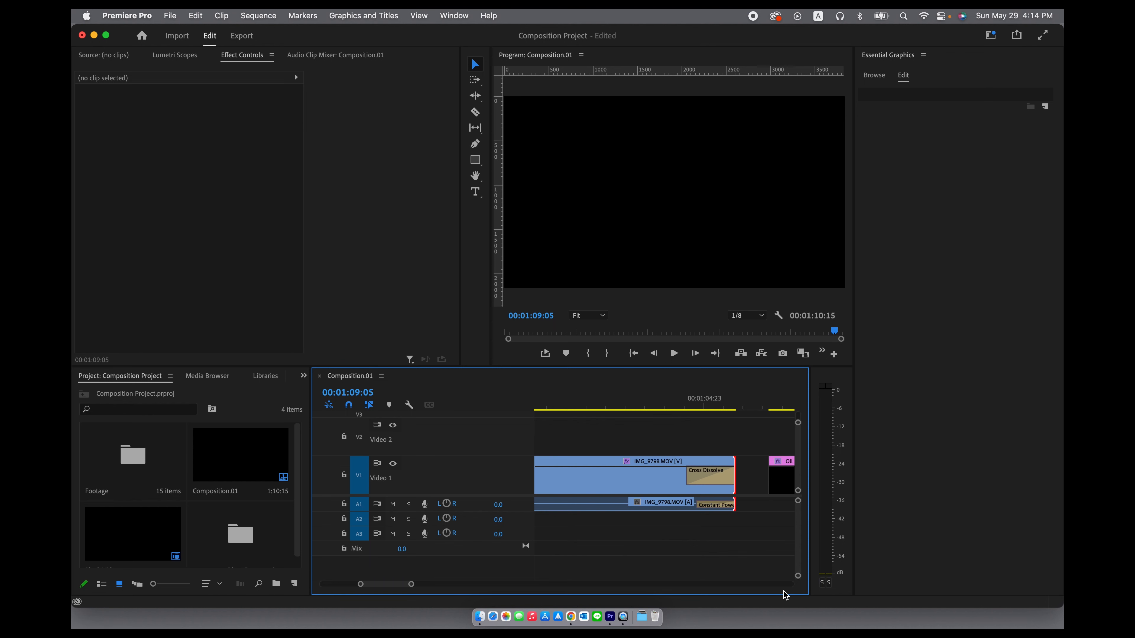
{"action": "key", "text": "minus"}
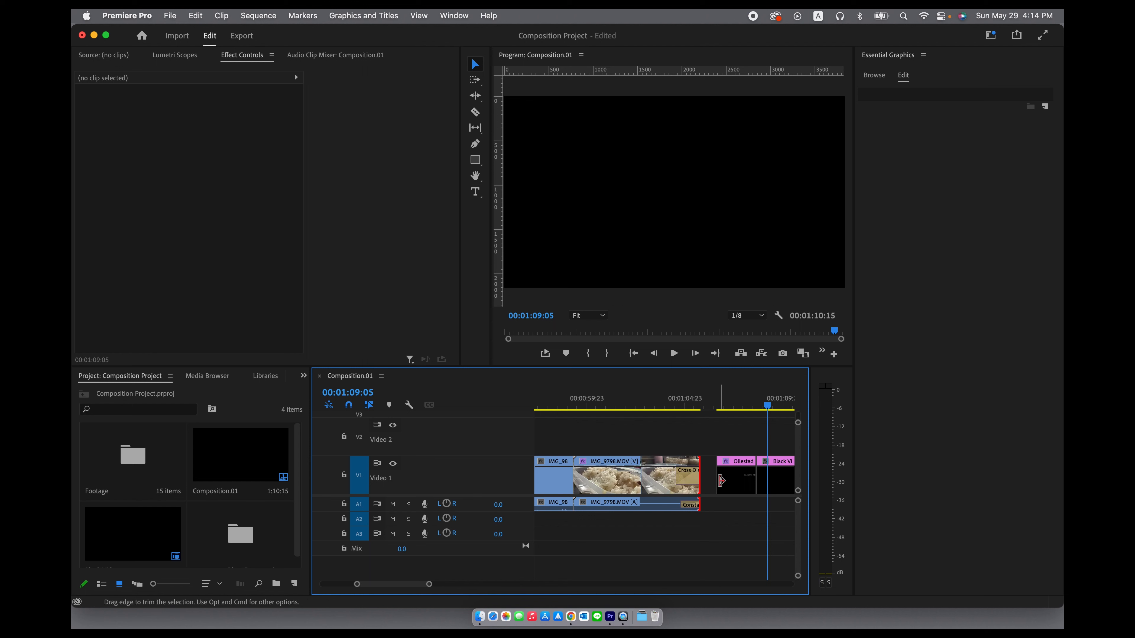
{"action": "right_click", "coordinate": [718, 481]}
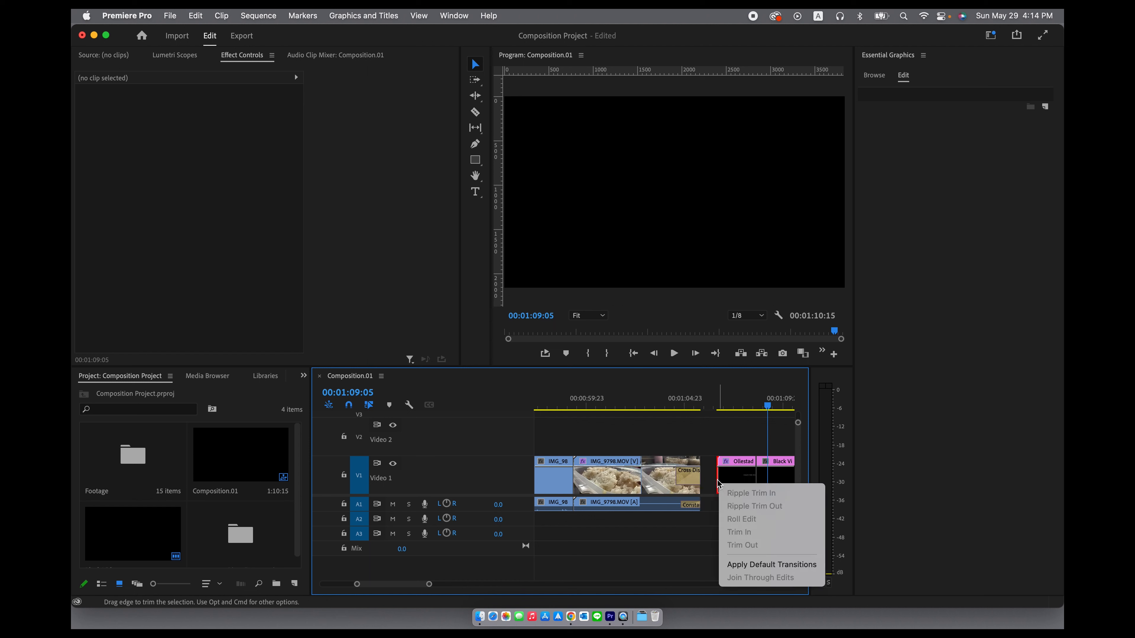
{"action": "left_click", "coordinate": [750, 566]}
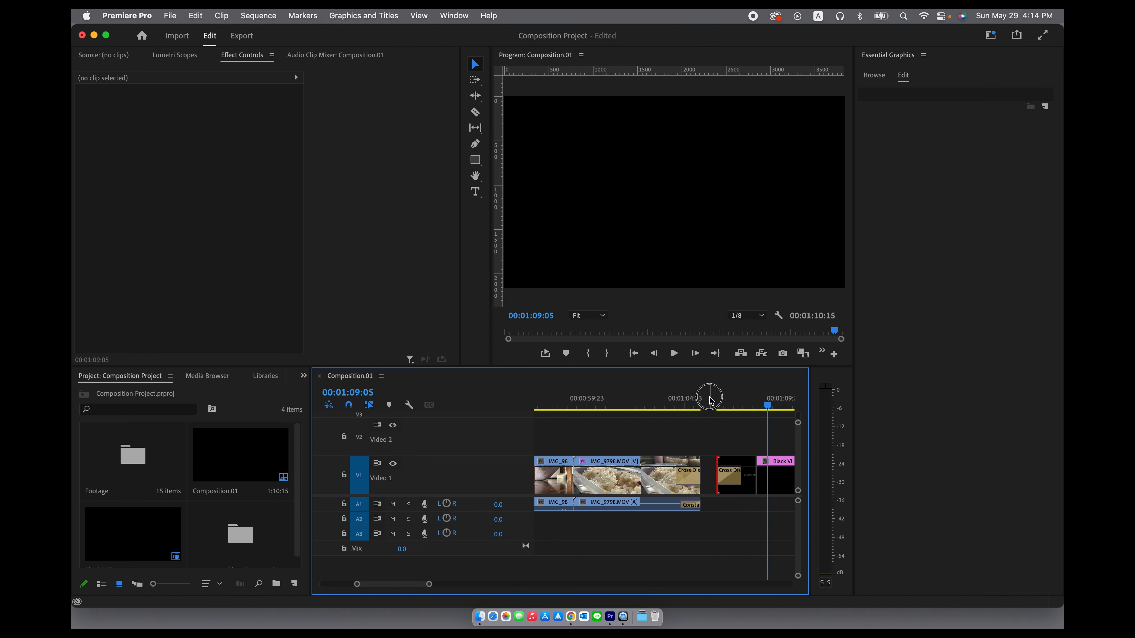
Step frame by frame from the black gap through the closing title's fade-in to its last frame at 00:01:08:14
{"action": "left_click", "coordinate": [709, 399]}
{"action": "key", "text": "Right"}
{"action": "key", "text": "Right"}
{"action": "key", "text": "Right"}
{"action": "key", "text": "Right"}
{"action": "key", "text": "Right"}
{"action": "key", "text": "Right"}
{"action": "key", "text": "Right"}
{"action": "key", "text": "Right"}
{"action": "key", "text": "Right"}
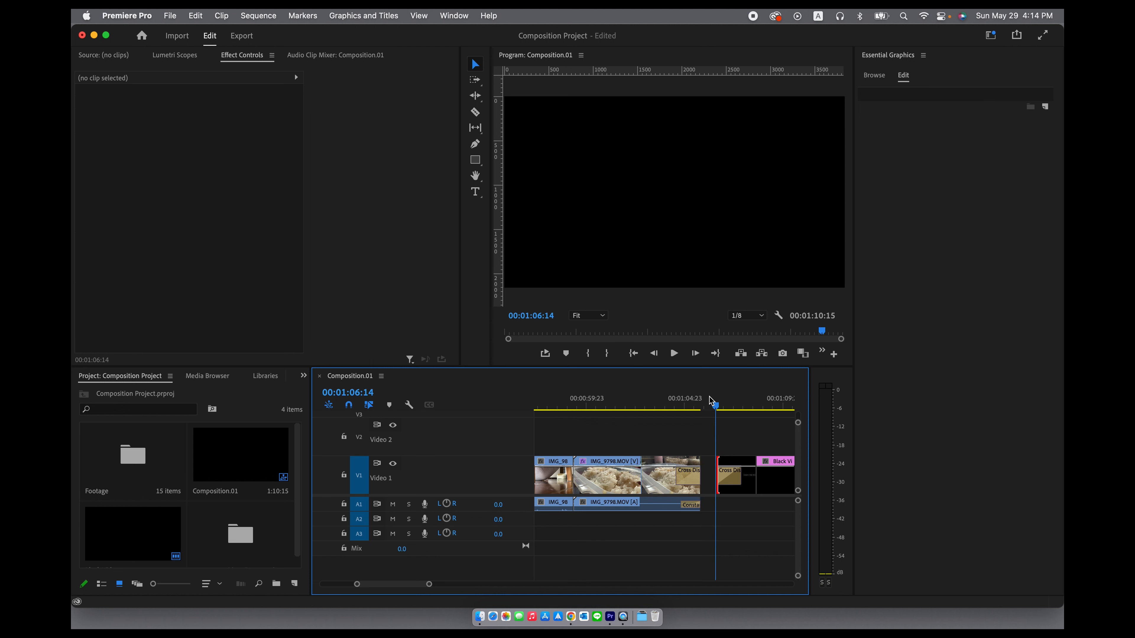
{"action": "key", "text": "Right"}
{"action": "key", "text": "Right"}
{"action": "key", "text": "Right"}
{"action": "key", "text": "Right"}
{"action": "key", "text": "Right"}
{"action": "key", "text": "Right"}
{"action": "key", "text": "Right"}
{"action": "key", "text": "Right"}
{"action": "key", "text": "Right"}
{"action": "key", "text": "Right"}
{"action": "key", "text": "Right"}
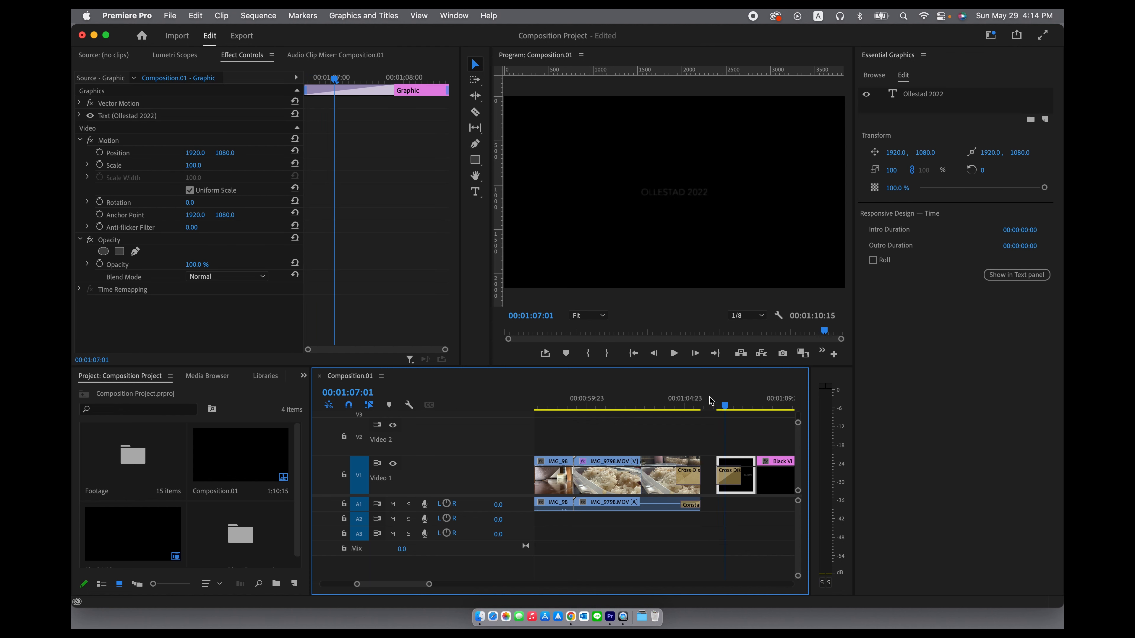
{"action": "key", "text": "Right"}
{"action": "key", "text": "Right"}
{"action": "key", "text": "Right"}
{"action": "key", "text": "Right"}
{"action": "key", "text": "Right"}
{"action": "key", "text": "Right"}
{"action": "key", "text": "Right"}
{"action": "key", "text": "Right"}
{"action": "key", "text": "Right"}
{"action": "key", "text": "Right"}
{"action": "key", "text": "Right"}
{"action": "key", "text": "Right"}
{"action": "key", "text": "Right"}
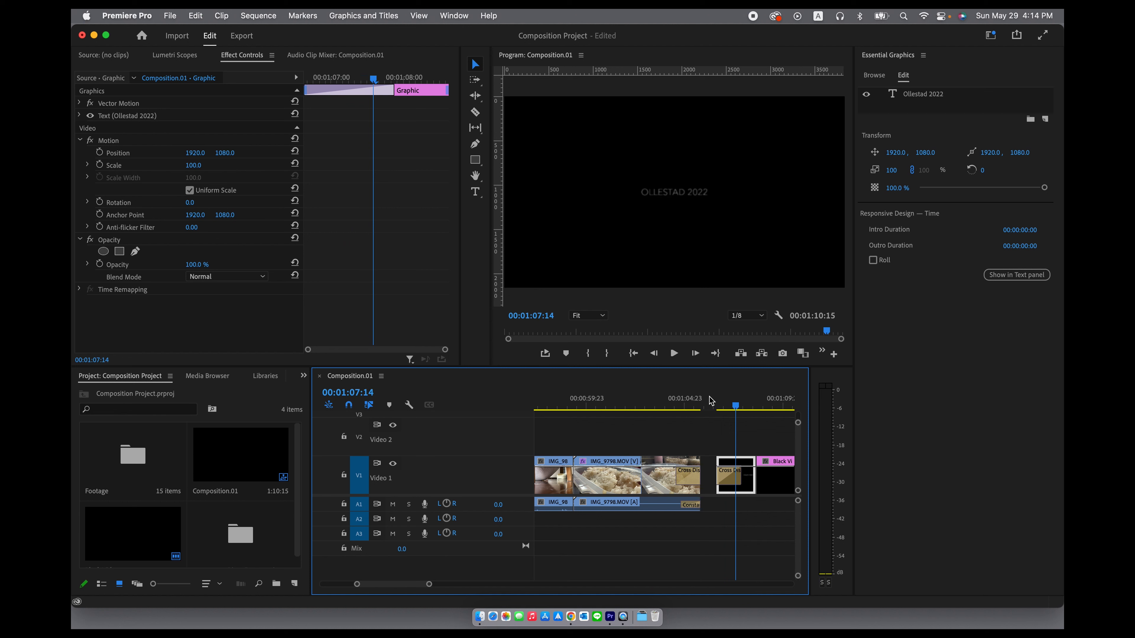
{"action": "key", "text": "Right"}
{"action": "key", "text": "Right"}
{"action": "key", "text": "Right"}
{"action": "key", "text": "Right"}
{"action": "key", "text": "Right"}
{"action": "key", "text": "Right"}
{"action": "key", "text": "Right"}
{"action": "key", "text": "Right"}
{"action": "key", "text": "Right"}
{"action": "key", "text": "Right"}
{"action": "key", "text": "Right"}
{"action": "key", "text": "Right"}
{"action": "key", "text": "Right"}
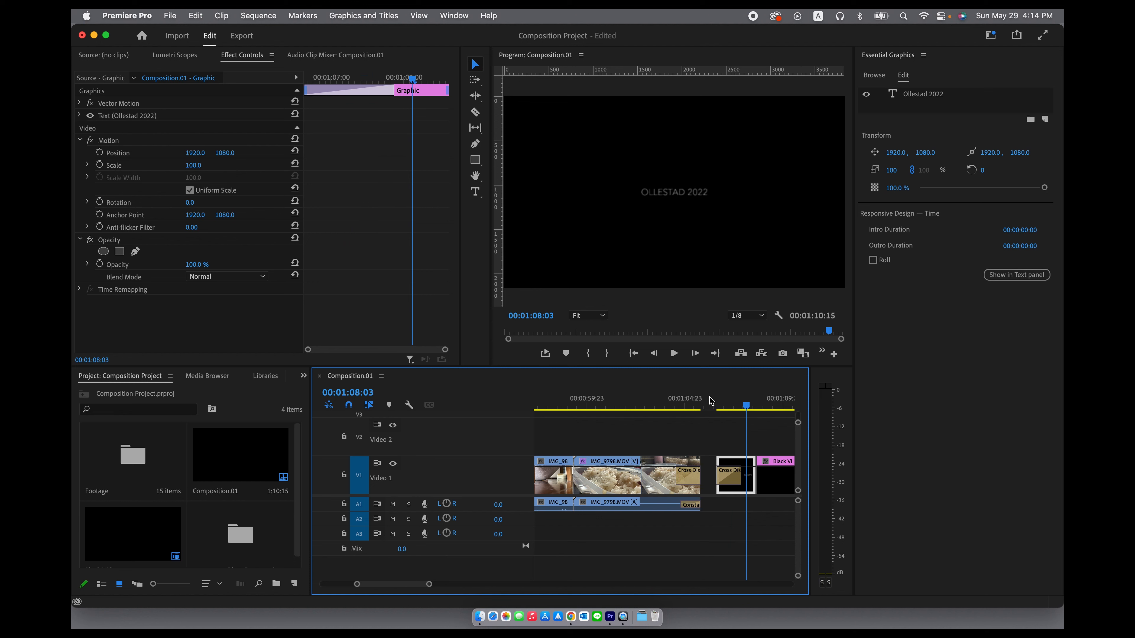
{"action": "key", "text": "Right"}
{"action": "key", "text": "Right"}
{"action": "key", "text": "Right"}
{"action": "key", "text": "Right"}
{"action": "key", "text": "Right"}
{"action": "key", "text": "Right"}
{"action": "key", "text": "Right"}
{"action": "key", "text": "Right"}
{"action": "key", "text": "Right"}
{"action": "key", "text": "Right"}
{"action": "key", "text": "Right"}
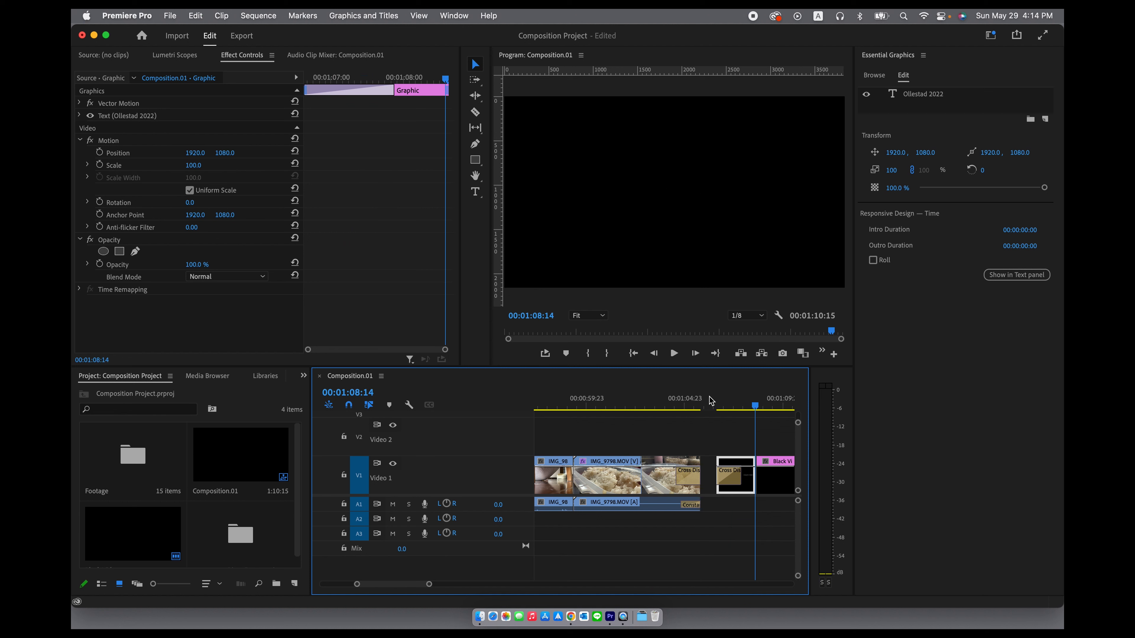
Step frame by frame from the end of the closing title into the final Black Video clip, up to 00:01:09:02
{"action": "key", "text": "Right"}
{"action": "key", "text": "Right"}
{"action": "key", "text": "Right"}
{"action": "key", "text": "Right"}
{"action": "key", "text": "Right"}
{"action": "key", "text": "Right"}
{"action": "key", "text": "Right"}
{"action": "key", "text": "Right"}
{"action": "key", "text": "Right"}
{"action": "key", "text": "Right"}
{"action": "key", "text": "Right"}
{"action": "key", "text": "Right"}
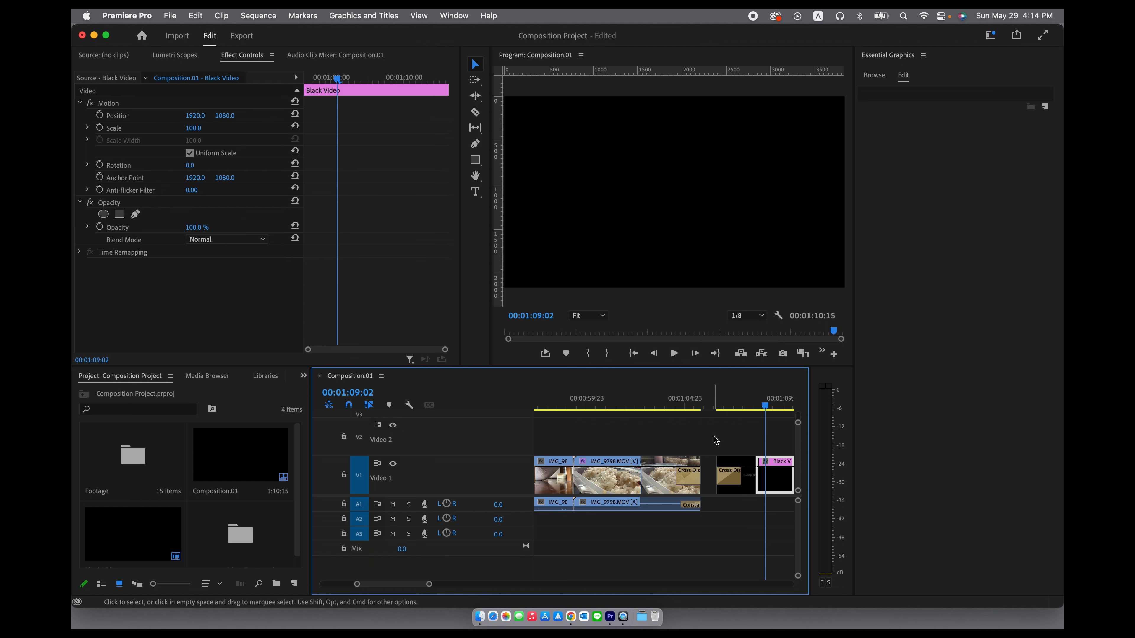
Fit the whole sequence in the timeline and review the opening from the first Black Video through the titles to the footage at 00:00:10:12
{"action": "key", "text": "backslash"}
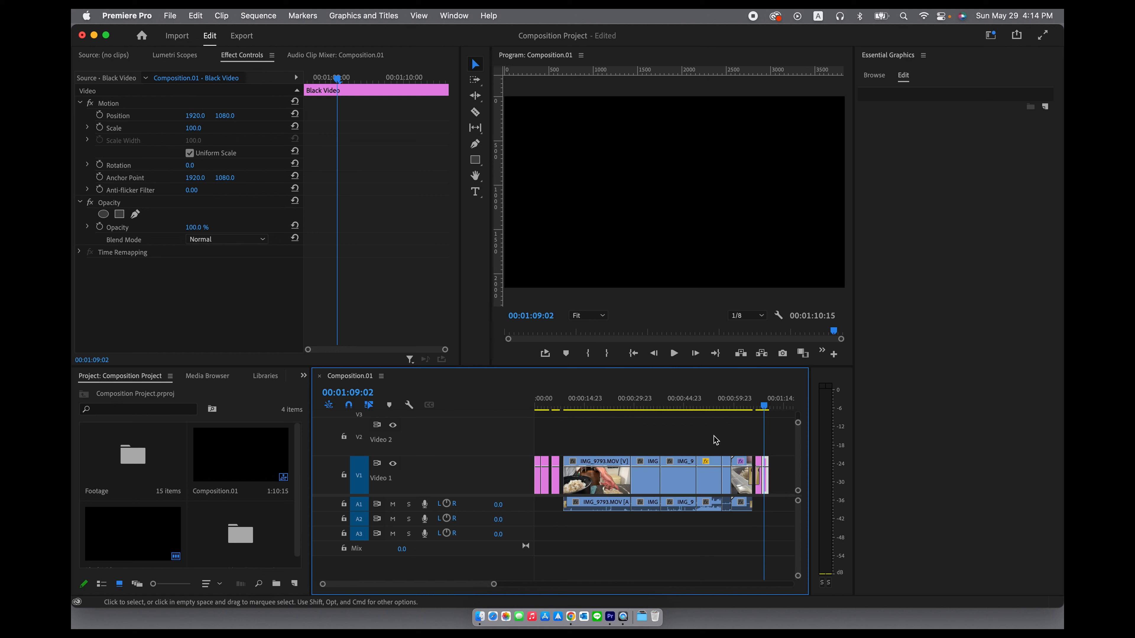
{"action": "left_click", "coordinate": [537, 405]}
{"action": "left_click", "coordinate": [546, 407]}
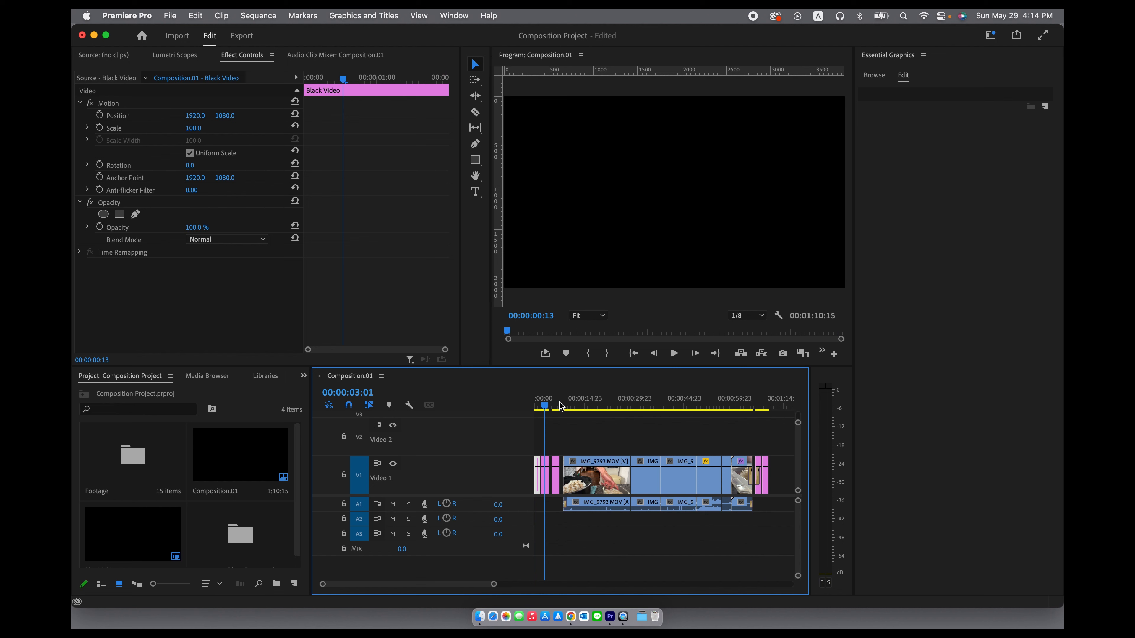
{"action": "left_click", "coordinate": [557, 406]}
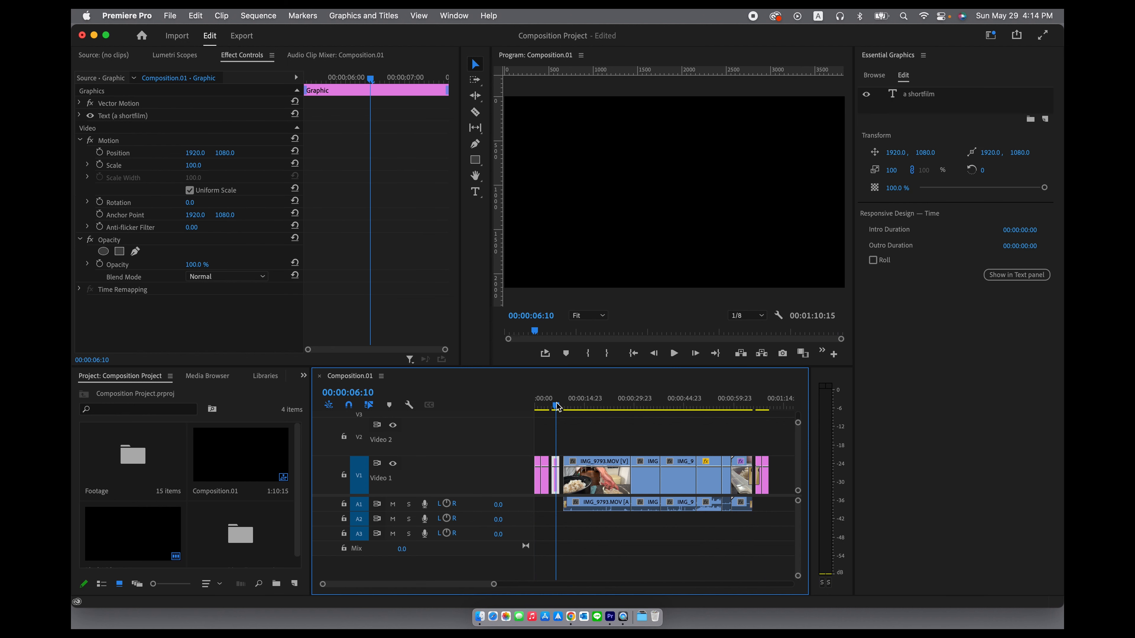
{"action": "left_click", "coordinate": [570, 407]}
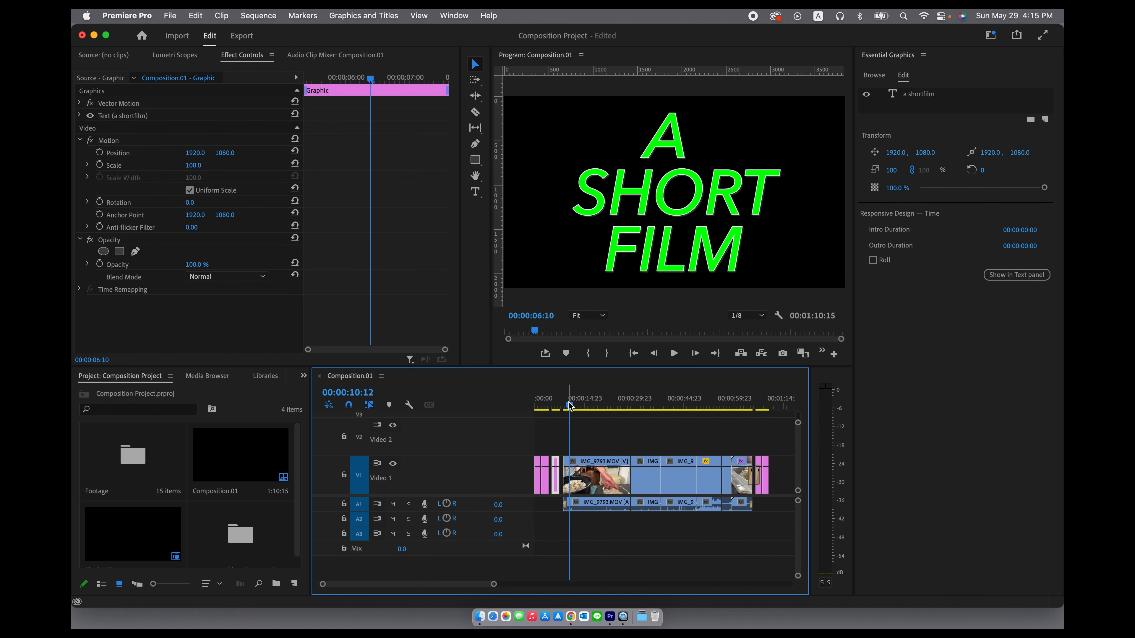
Review the ending from IMG_9798.MOV's fade-out at 00:01:04:14 through the black gap and closing title to the final Black Video clip
{"action": "left_click", "coordinate": [750, 406]}
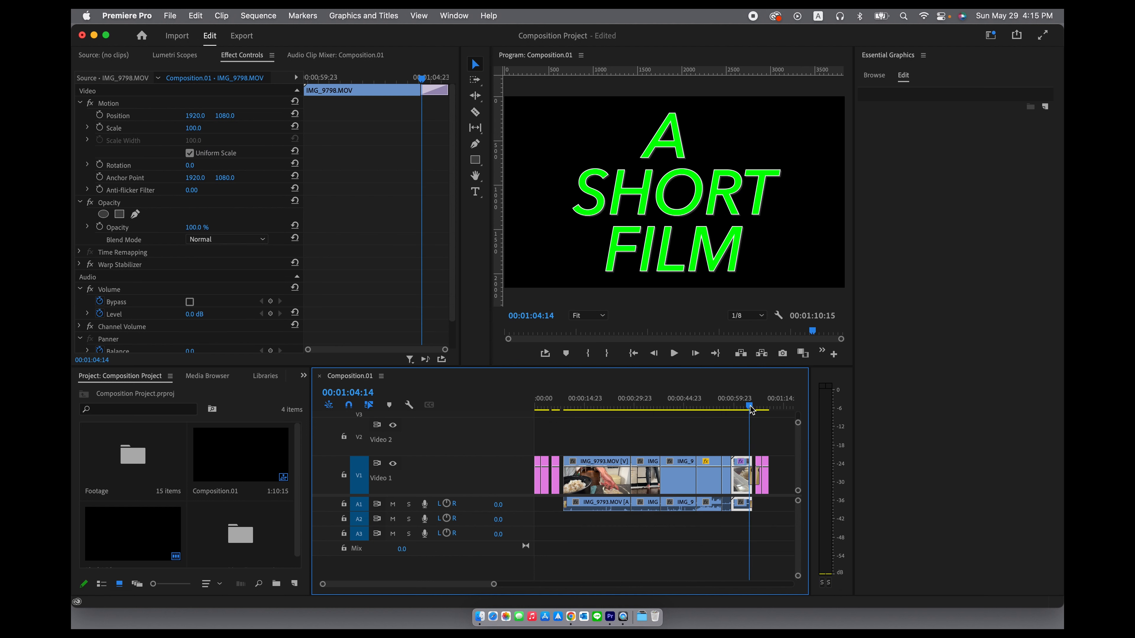
{"action": "left_click", "coordinate": [753, 407]}
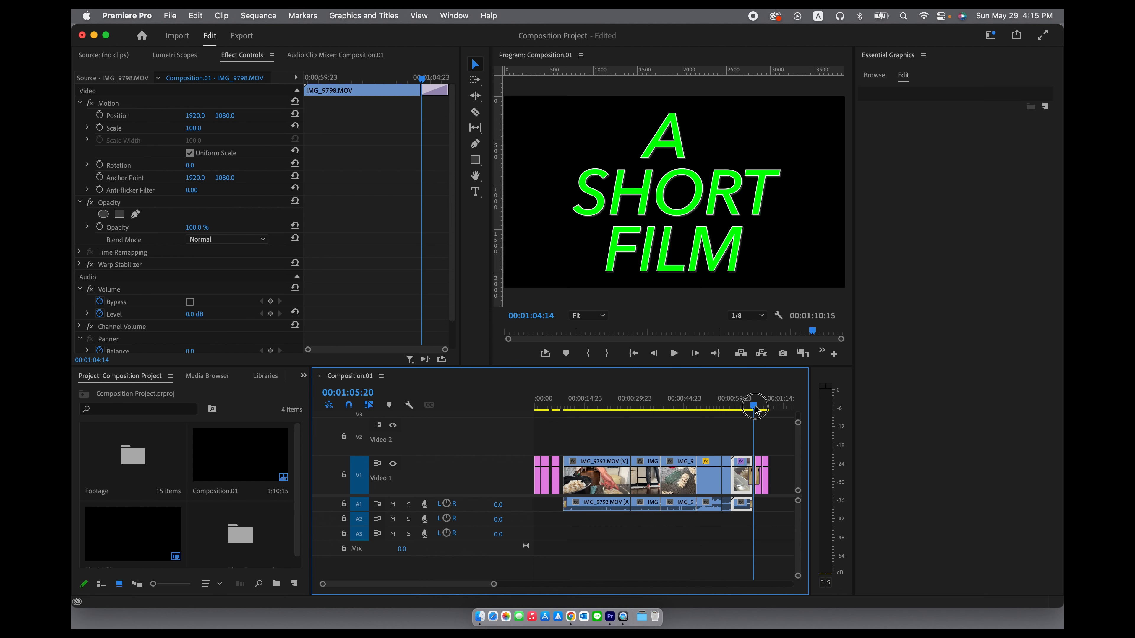
{"action": "left_click", "coordinate": [755, 407]}
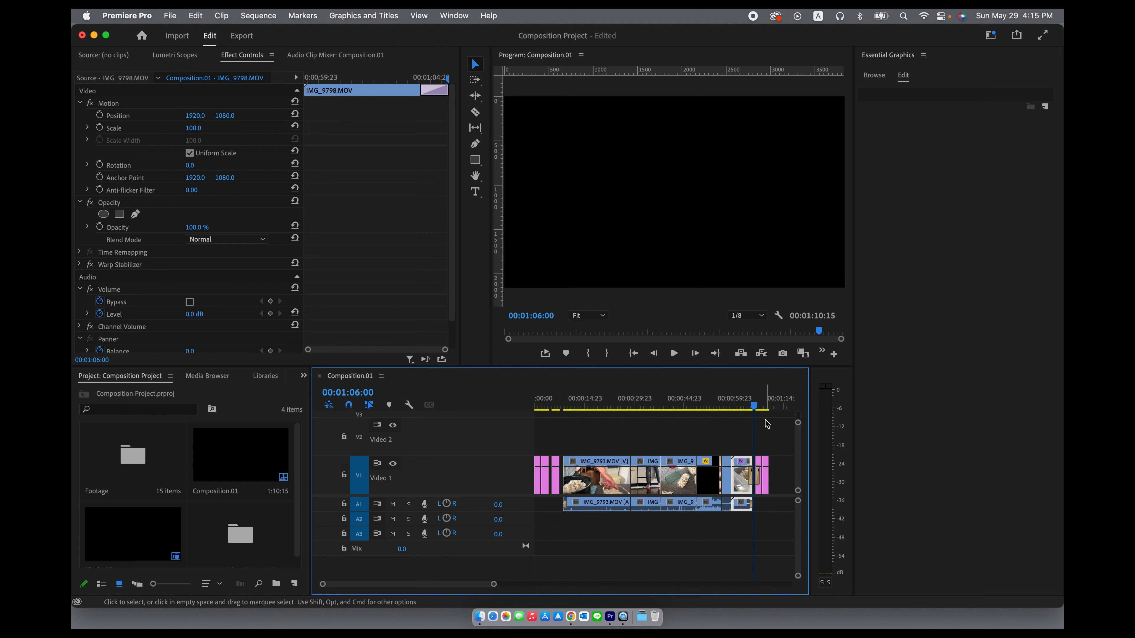
{"action": "left_click", "coordinate": [759, 407]}
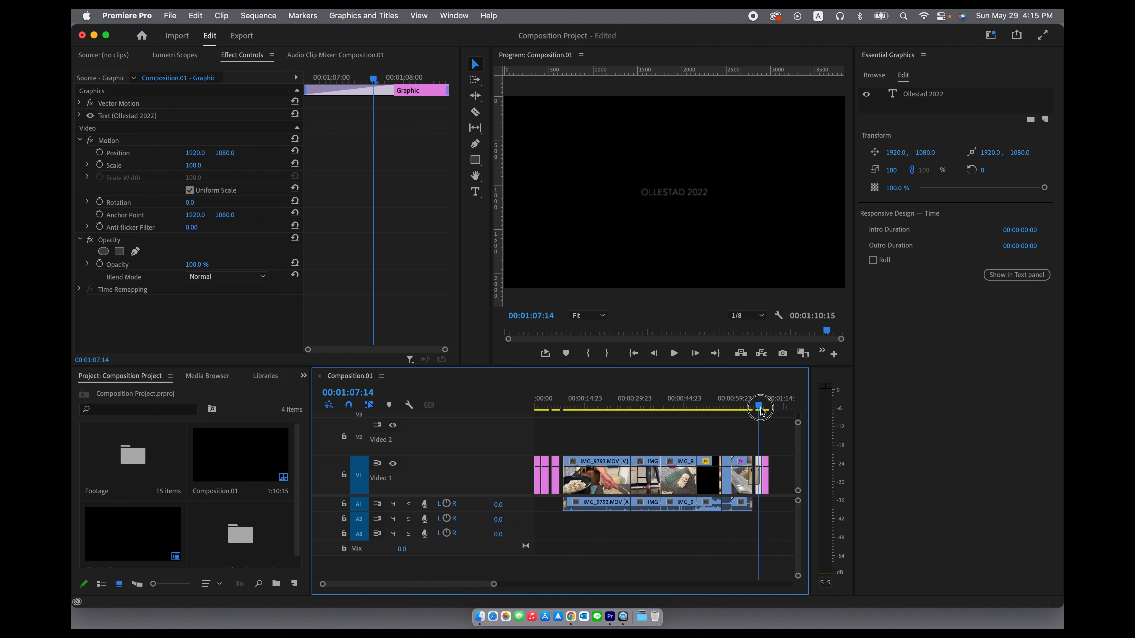
{"action": "left_click_drag", "start_coordinate": [761, 411], "coordinate": [768, 411]}
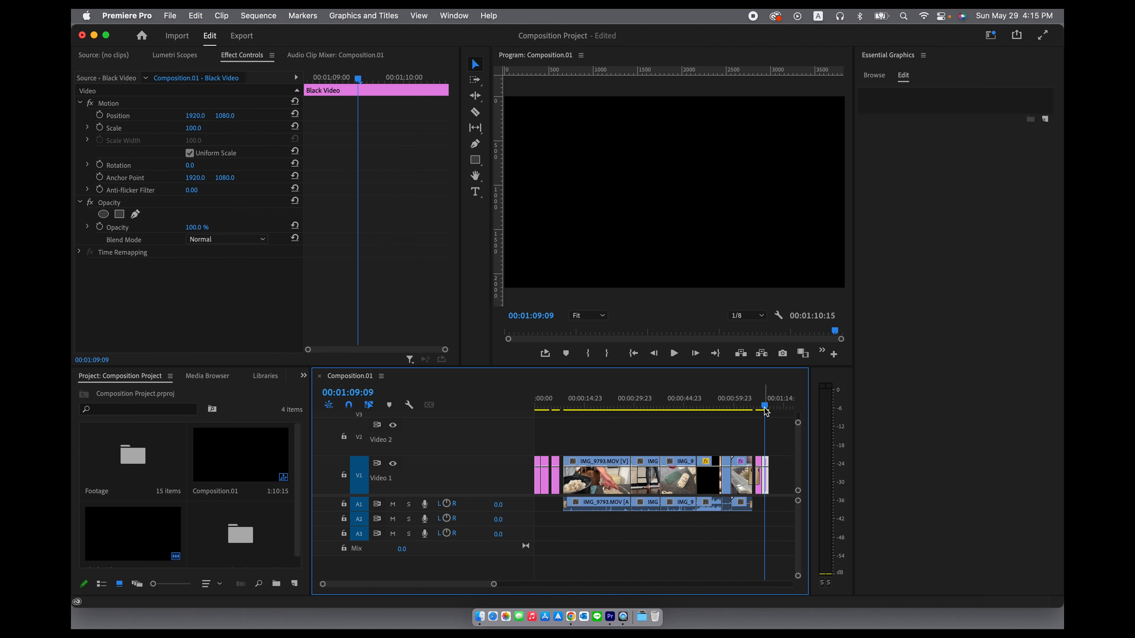